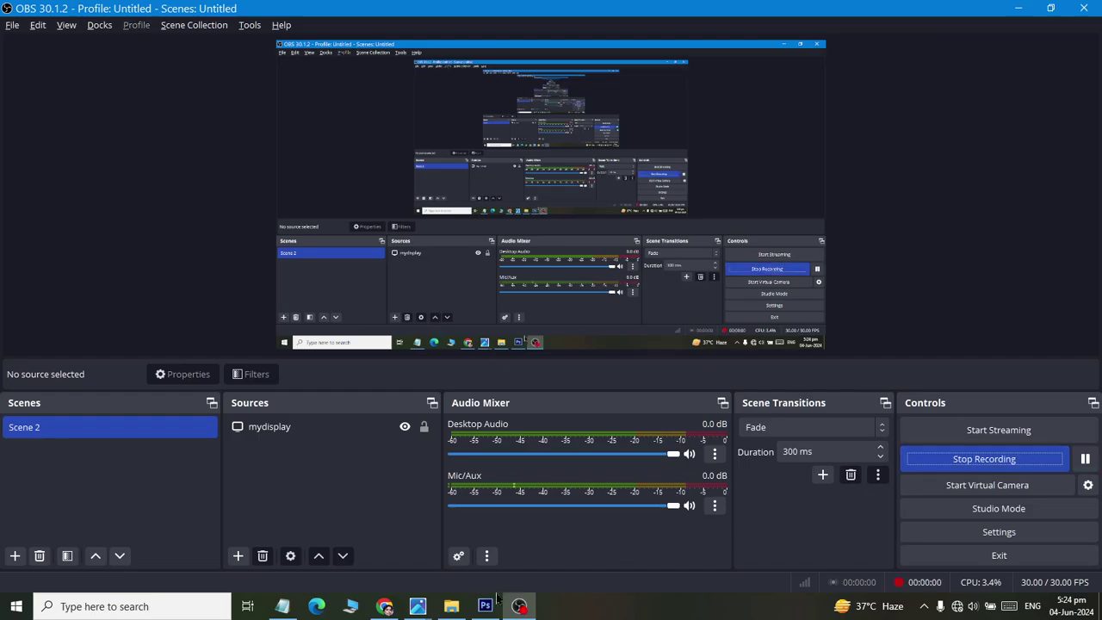
# Create a new blank document 3.6 inches wide by 2.2 inches high
pyautogui.hotkey('ctrl', 'n')
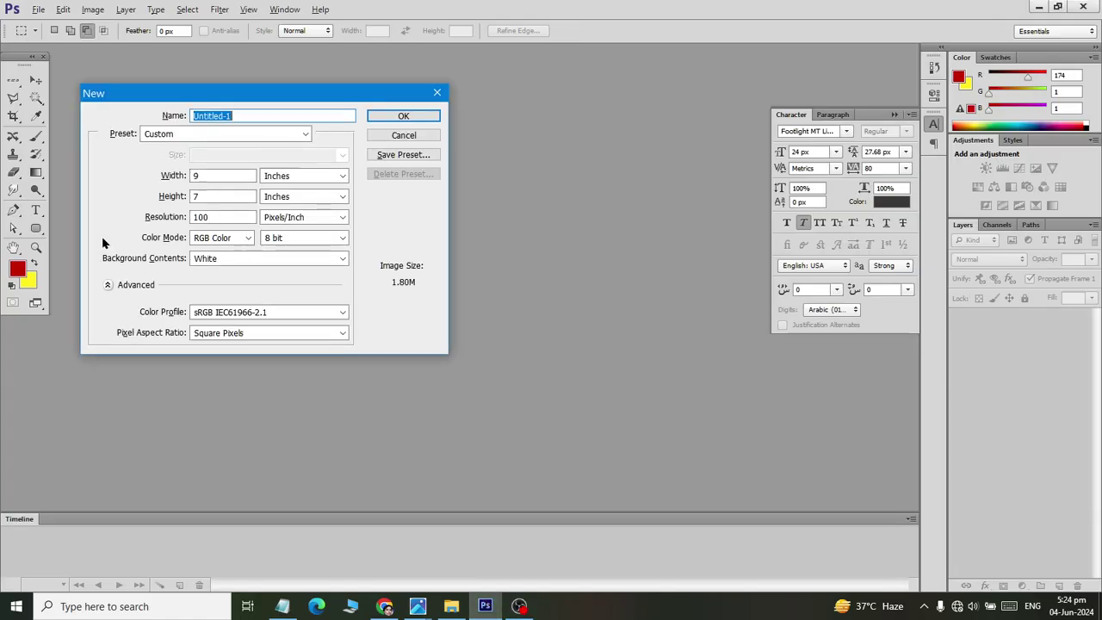
pyautogui.press('Tab')
pyautogui.press('Tab')
pyautogui.press('Tab')
pyautogui.hotkey('shift', 'Tab')
pyautogui.hotkey('shift', 'Tab')
pyautogui.write('3')
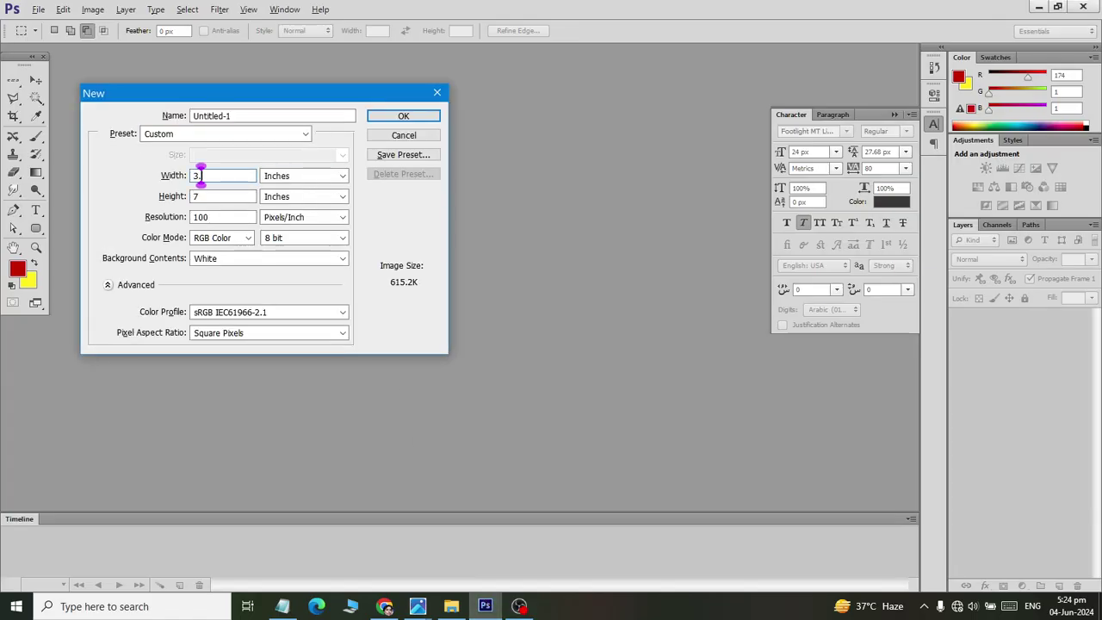
pyautogui.write('.6')
pyautogui.press('Tab')
pyautogui.press('Tab')
pyautogui.write('2.2')
pyautogui.press('Tab')
pyautogui.press('Tab')
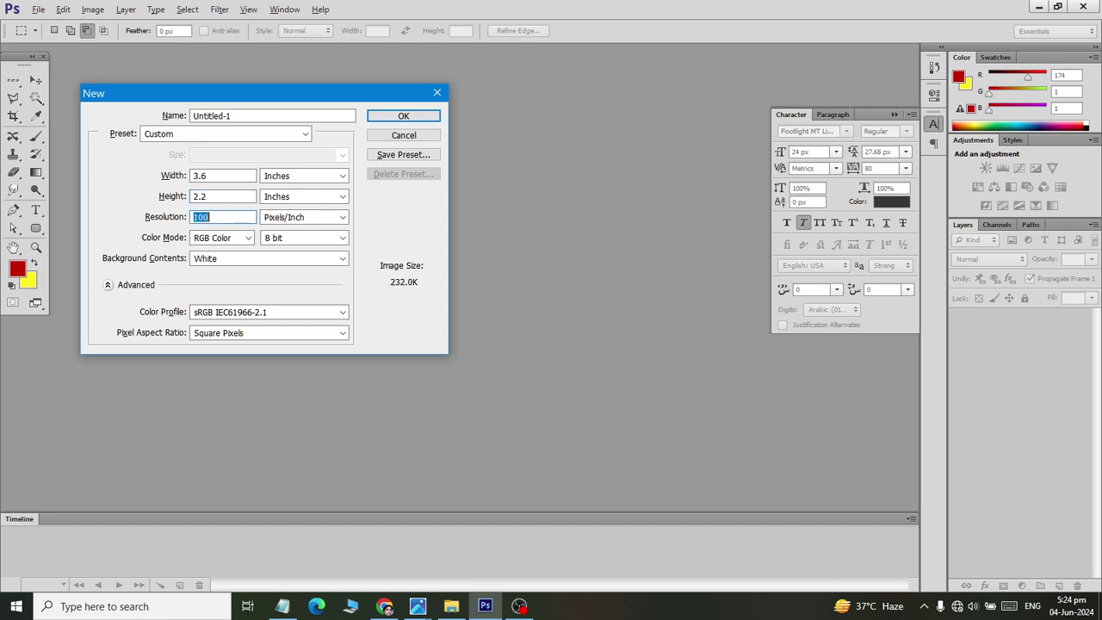
pyautogui.press('Return')
# Zoom in, unlock the Background as Layer 0, and bring up reference image 07.jpg
pyautogui.hotkey('ctrl', '+')
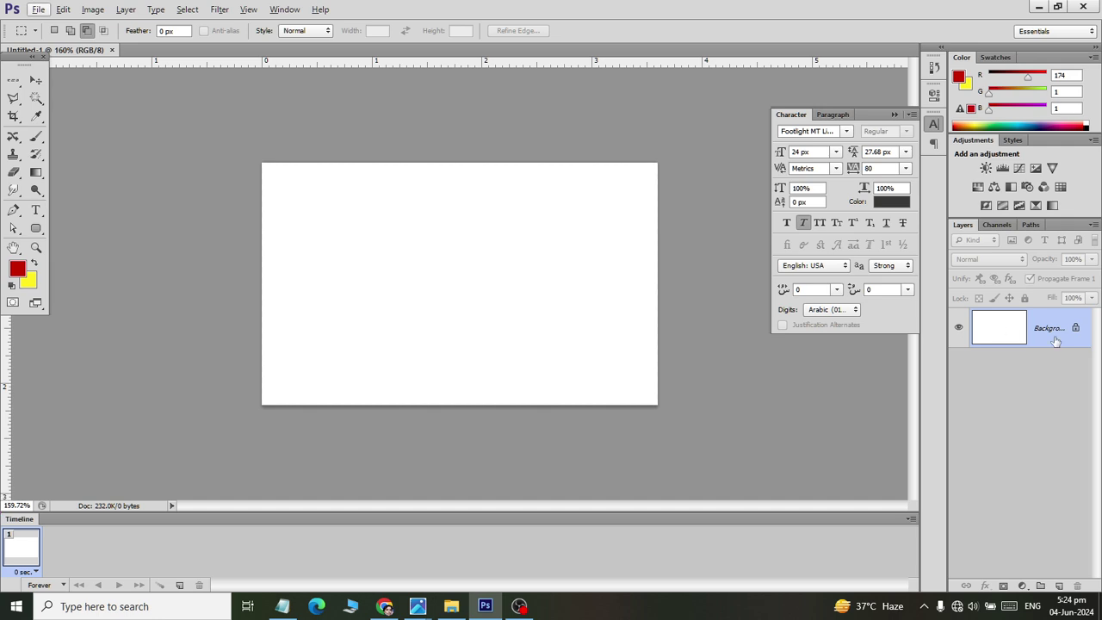
pyautogui.doubleClick(1077, 328)
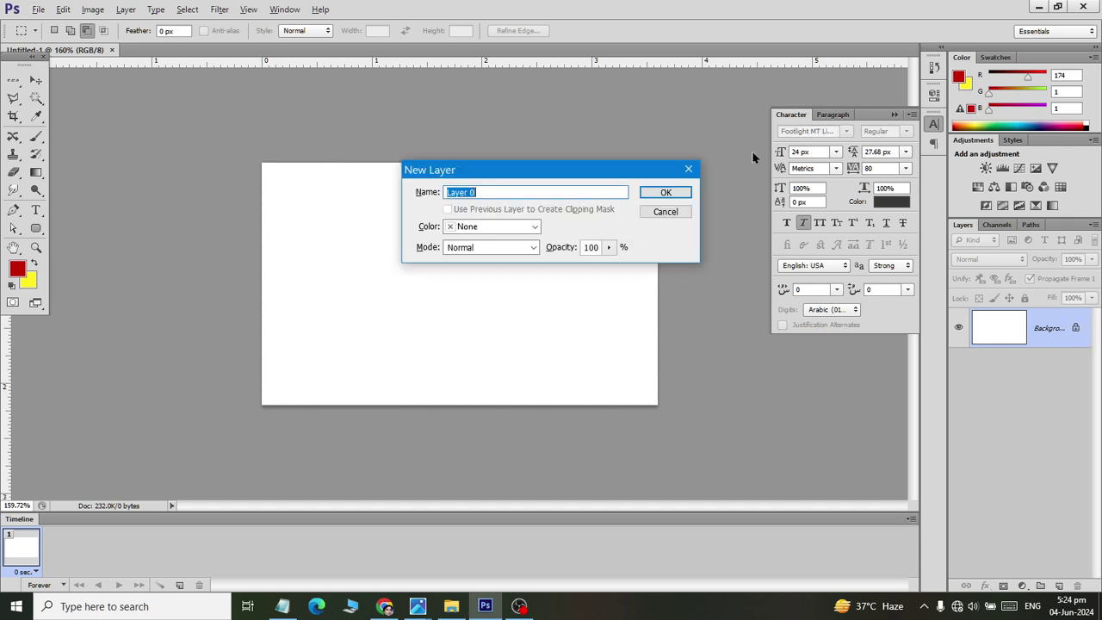
pyautogui.click(664, 192)
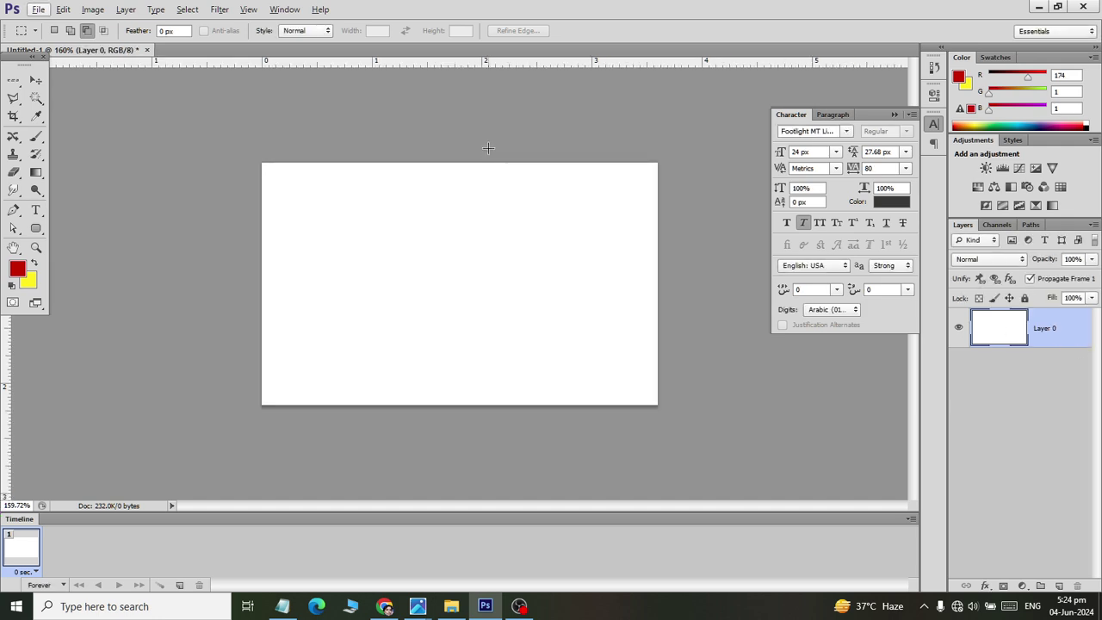
pyautogui.hotkey('alt', 'Tab')
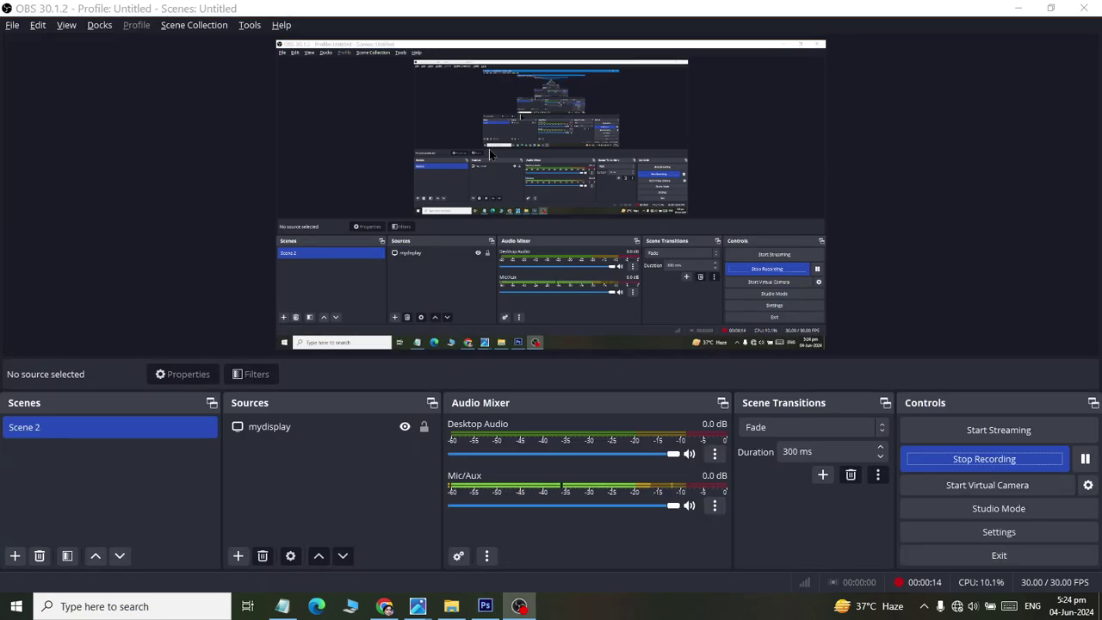
pyautogui.hotkey('alt', 'Tab')
pyautogui.hotkey('alt', 'Tab')
pyautogui.hotkey('alt', 'Tab')
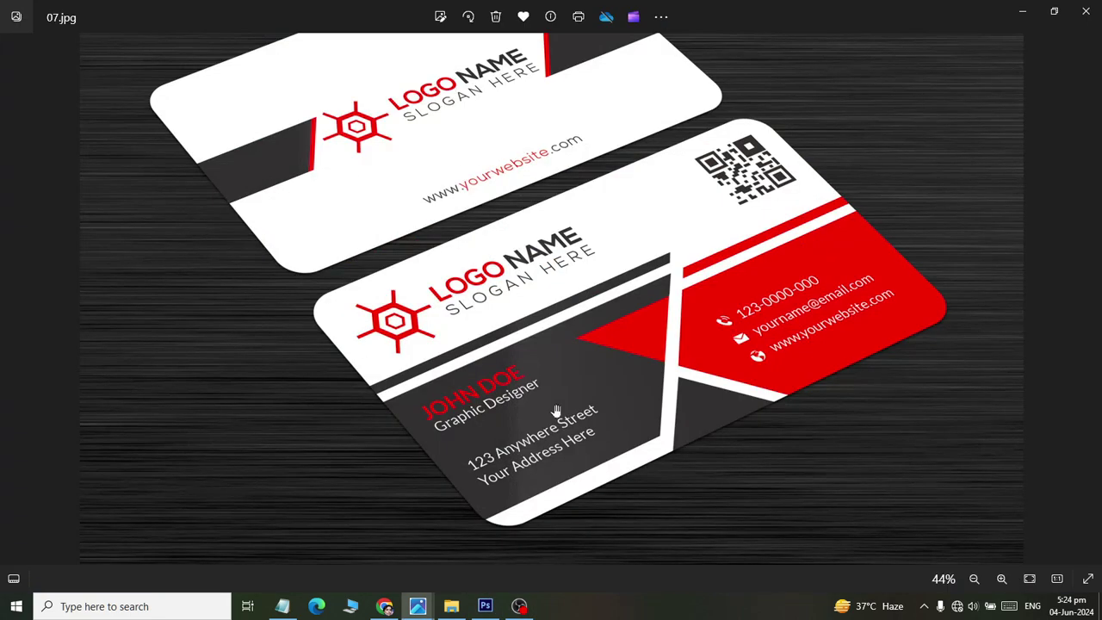
pyautogui.hotkey('alt', 'Tab')
pyautogui.hotkey('alt', 'Tab')
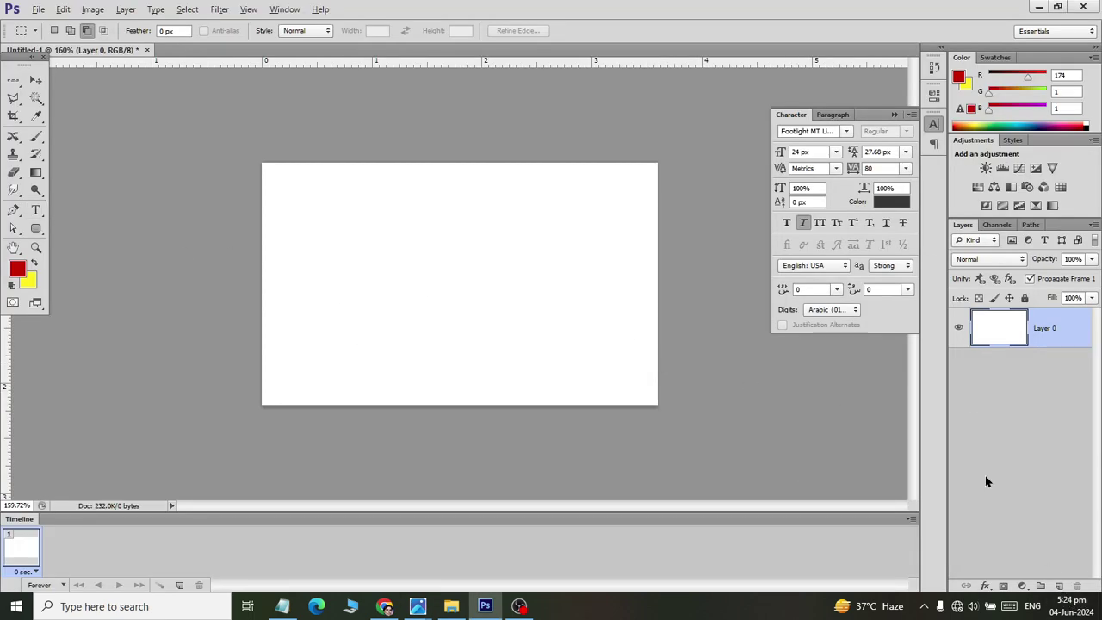
# Draw a small grey-filled rectangle at the card's left edge on a new layer
pyautogui.click(1064, 586)
pyautogui.click(36, 228)
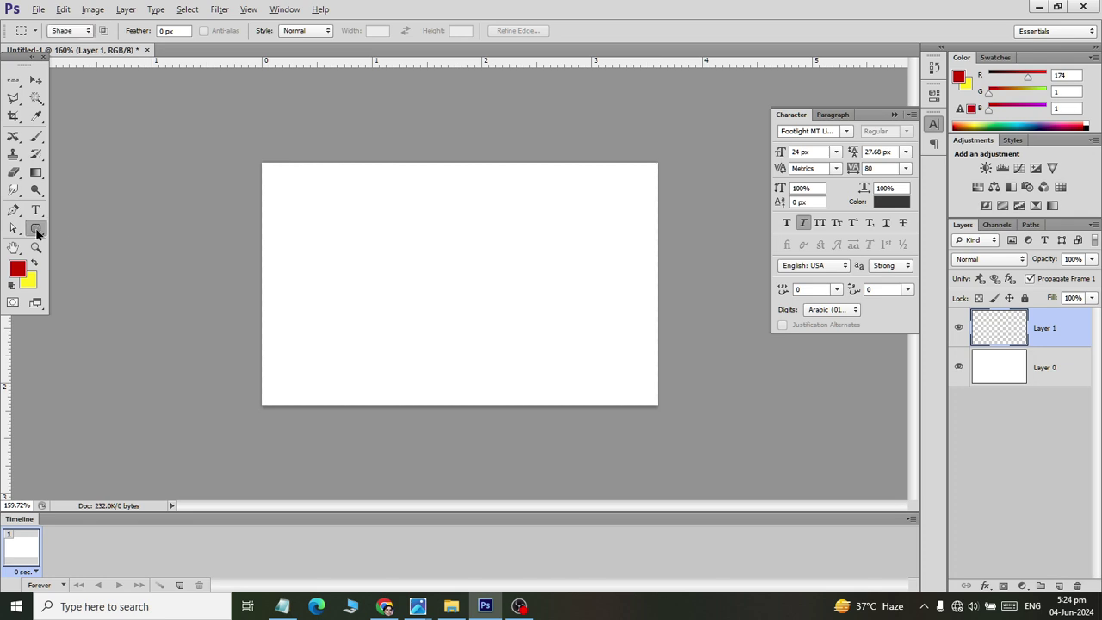
pyautogui.click(73, 225)
pyautogui.moveTo(262, 279); pyautogui.dragTo(340, 325)
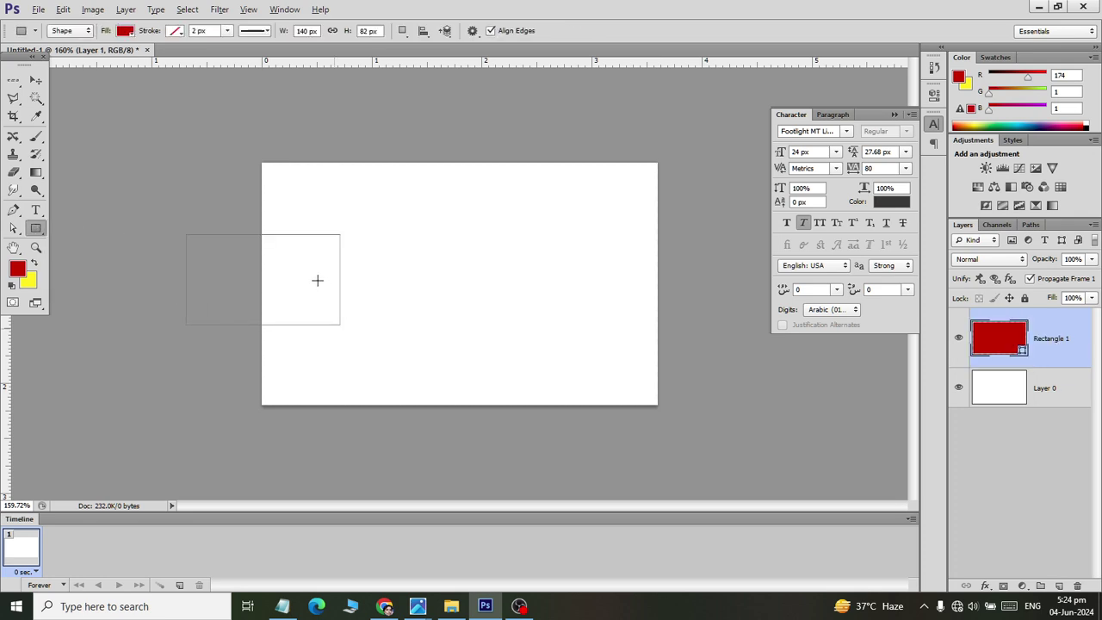
pyautogui.click(126, 31)
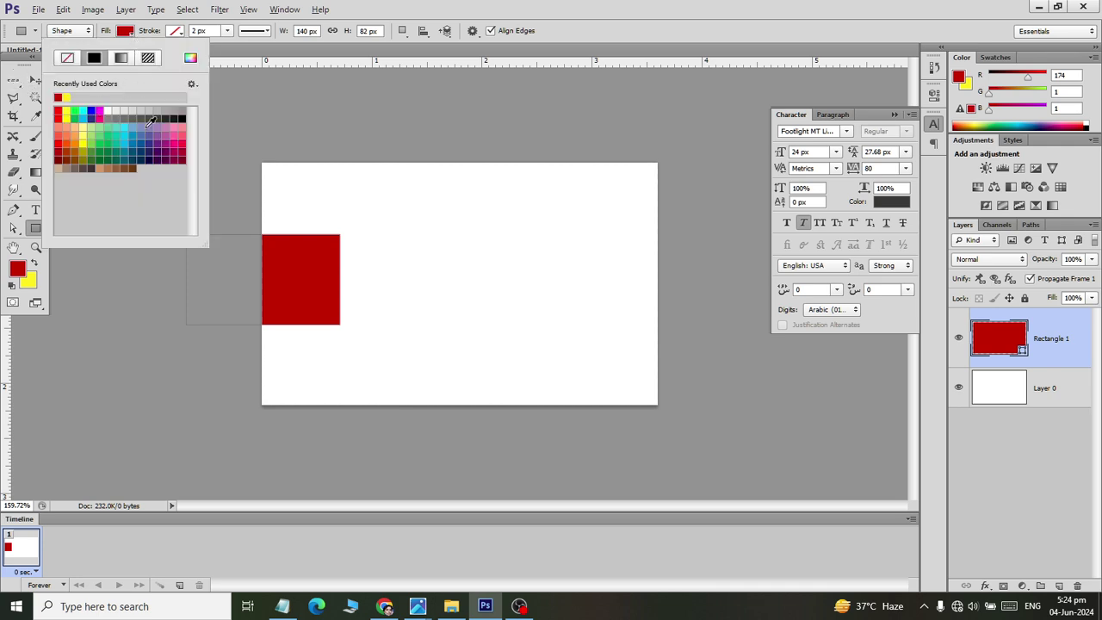
pyautogui.click(118, 113)
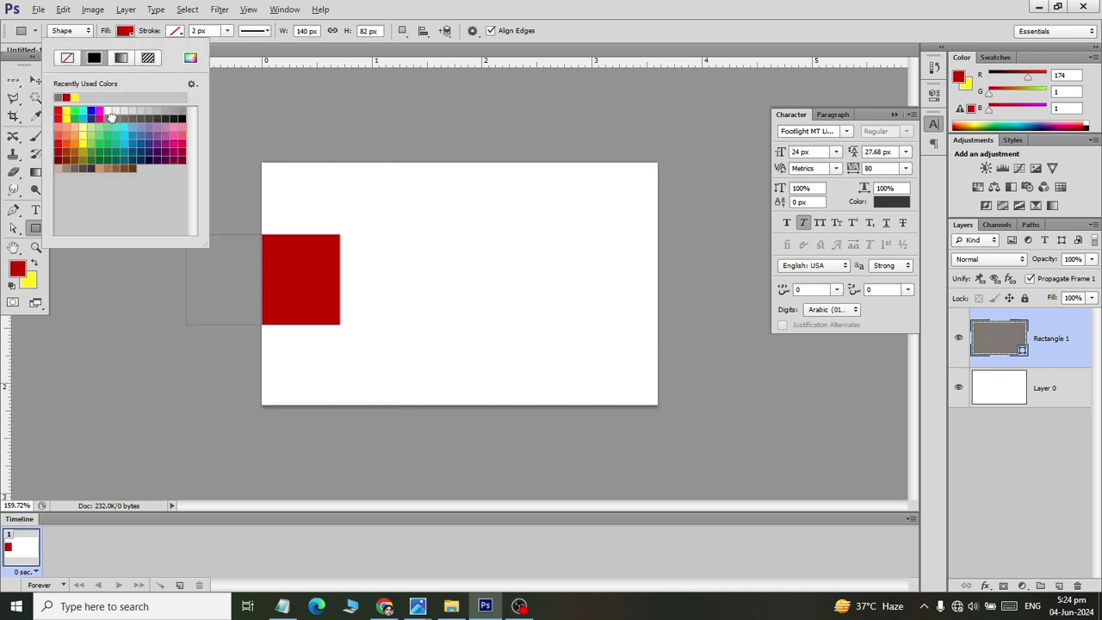
pyautogui.click(34, 78)
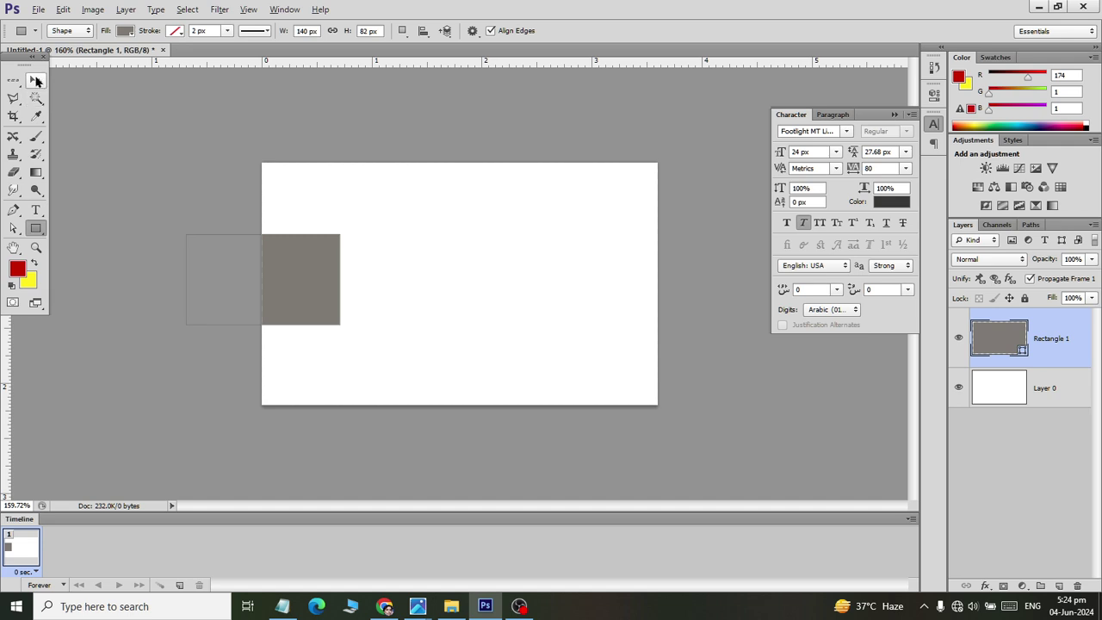
# Stretch the grey rectangle into a taller full-width lower band and duplicate it
pyautogui.moveTo(270, 320)
pyautogui.mouseDown()
pyautogui.moveTo(425, 356)
pyautogui.moveTo(325, 362)
pyautogui.mouseUp()
pyautogui.hotkey('ctrl', 't')
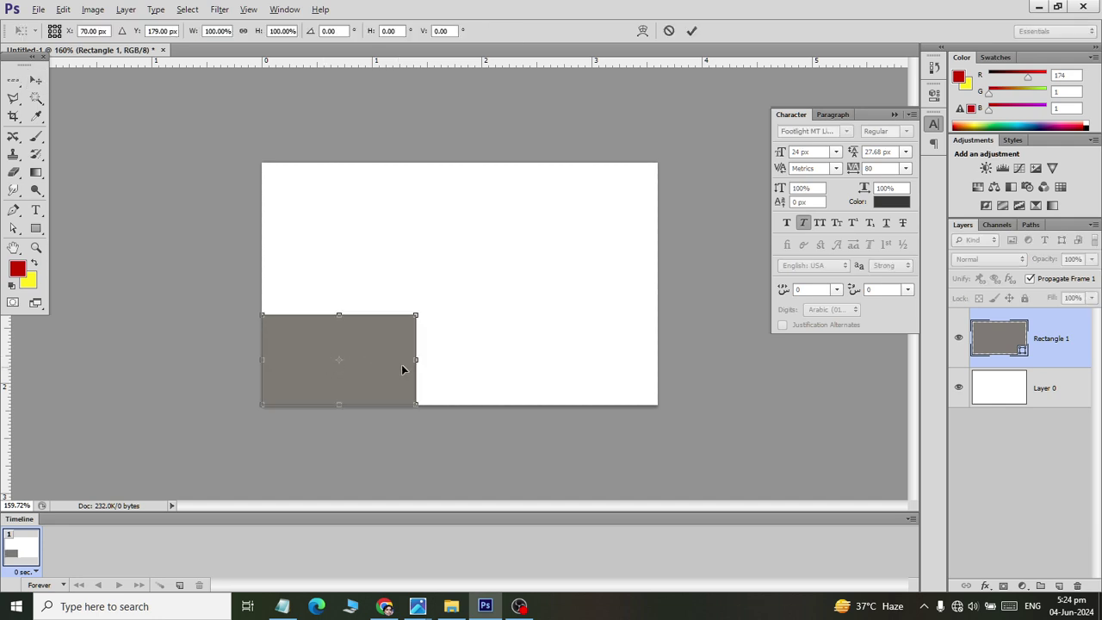
pyautogui.moveTo(416, 359); pyautogui.dragTo(641, 371)
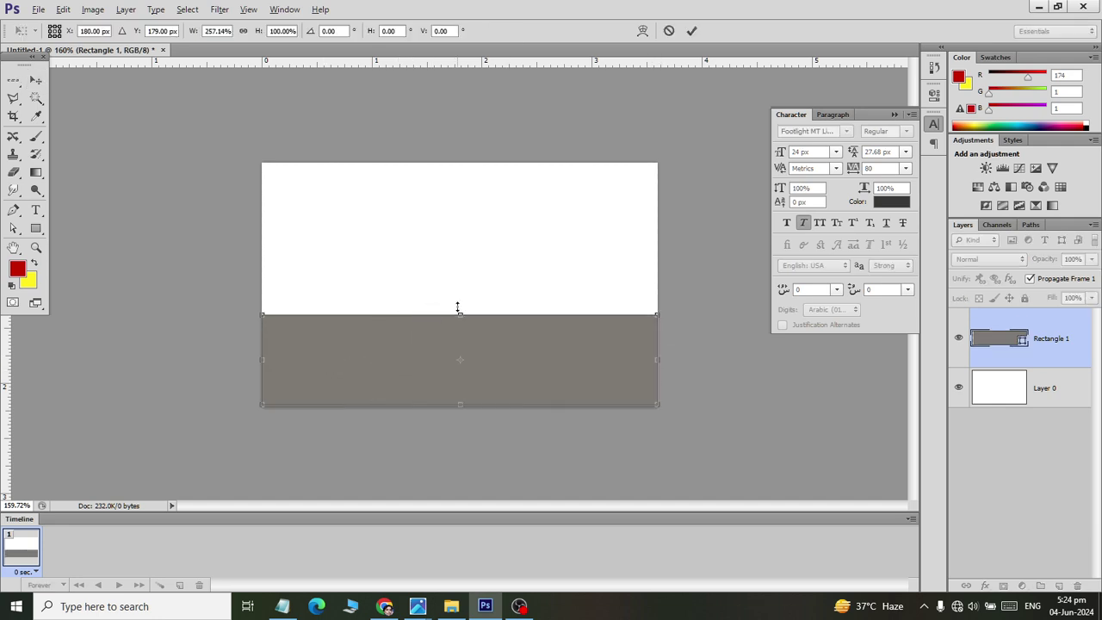
pyautogui.moveTo(460, 311); pyautogui.dragTo(460, 287)
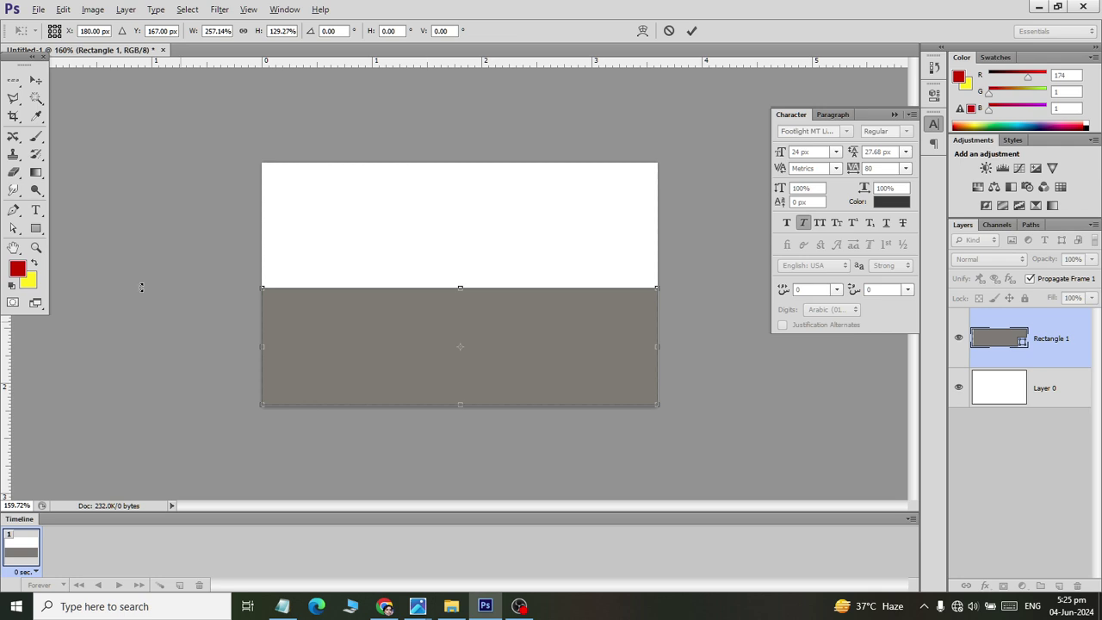
pyautogui.click(36, 82)
pyautogui.click(483, 239)
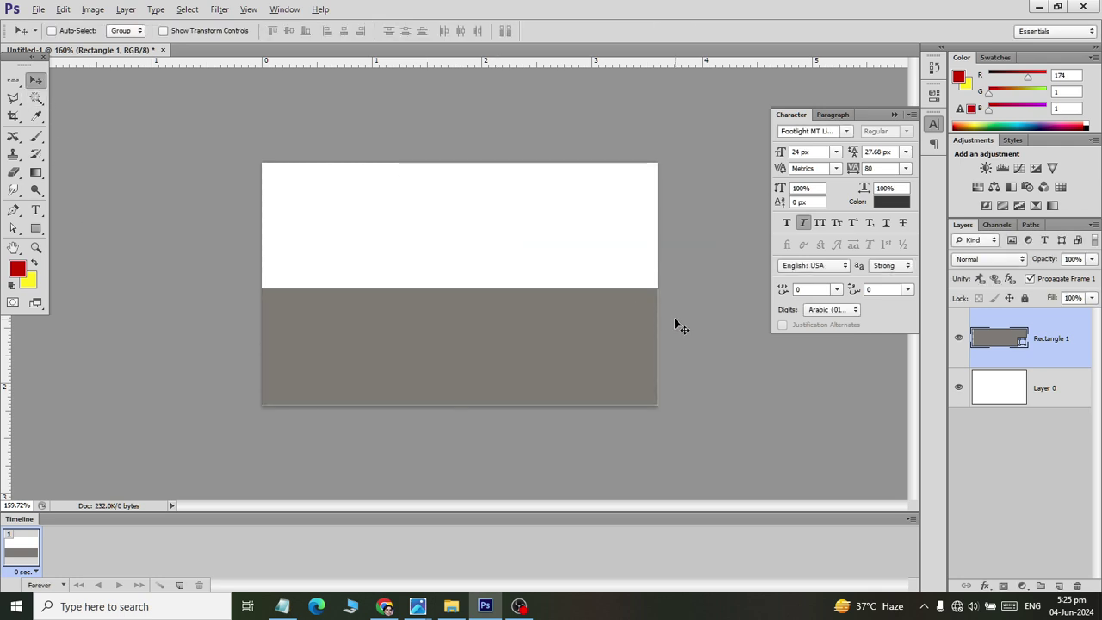
pyautogui.hotkey('ctrl', 'j')
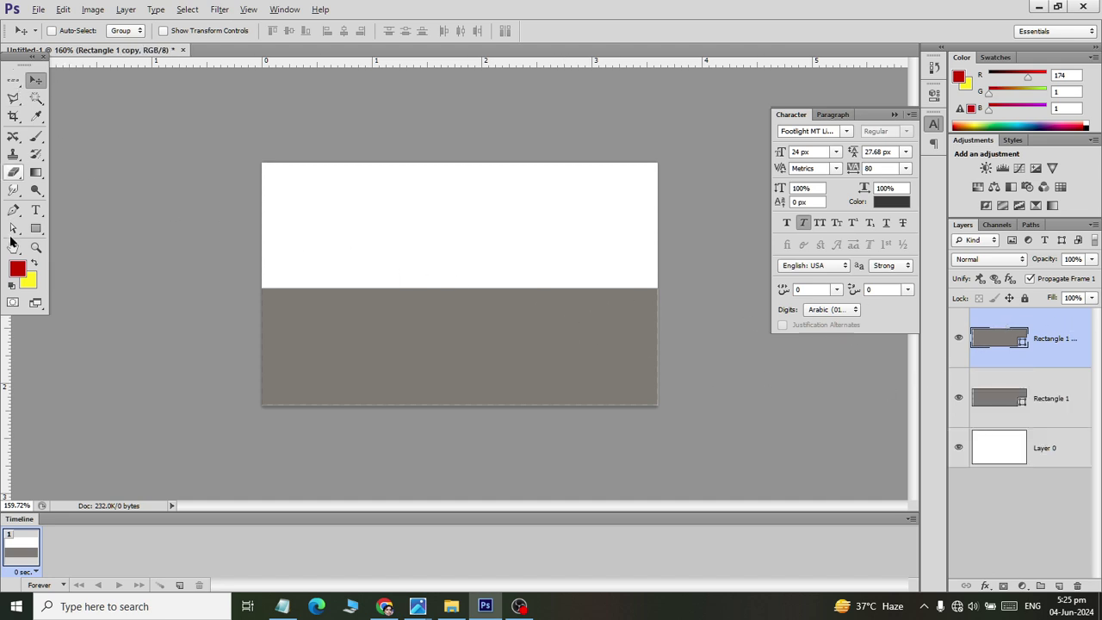
# Change the duplicated band's fill colour to red
pyautogui.click(36, 228)
pyautogui.click(125, 31)
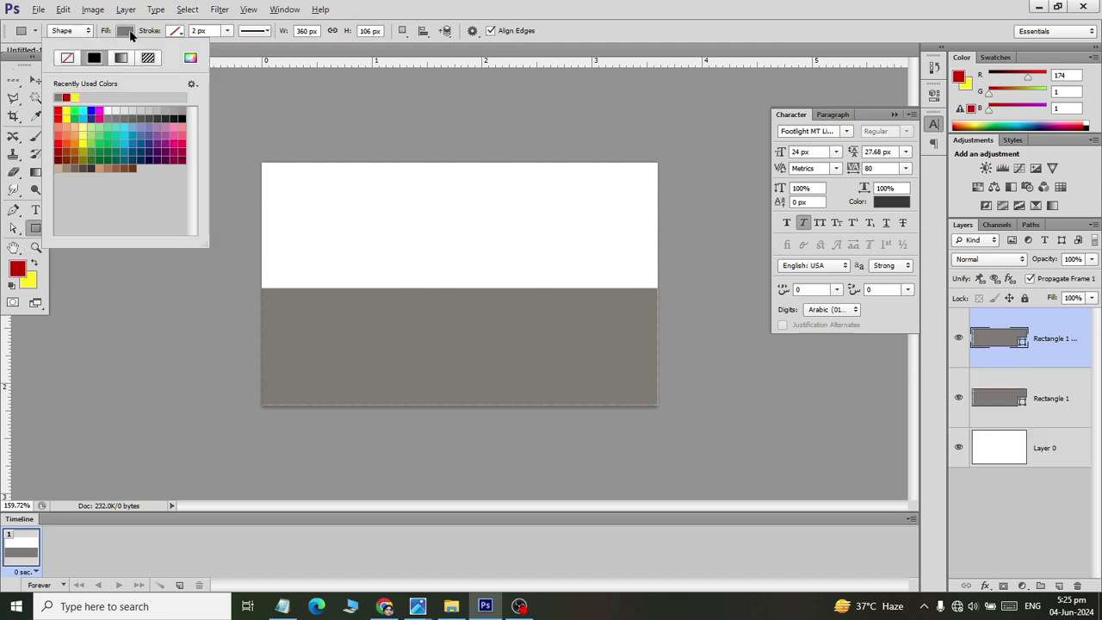
pyautogui.click(73, 96)
pyautogui.click(36, 80)
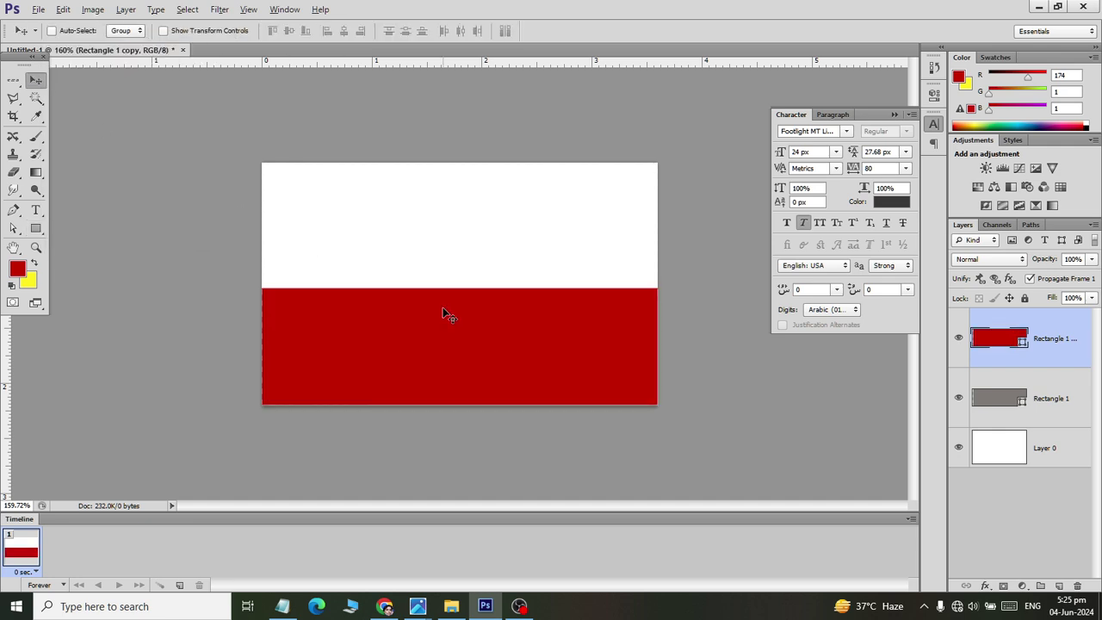
# Narrow the red band from its left side so it covers the lower right
pyautogui.click(63, 8)
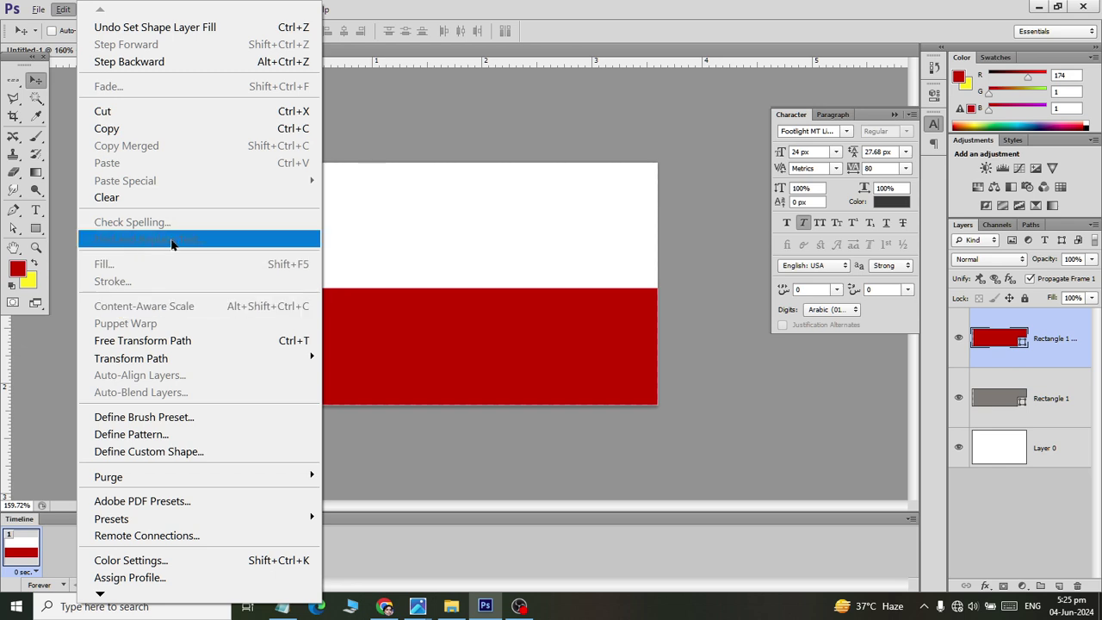
pyautogui.click(503, 7)
pyautogui.hotkey('ctrl', 't')
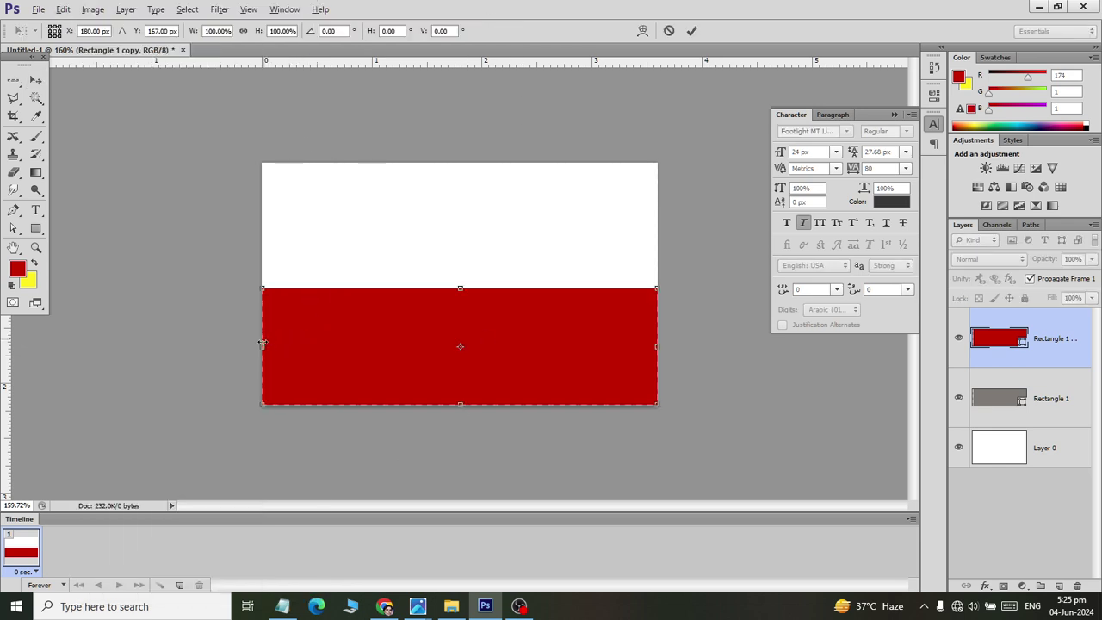
pyautogui.moveTo(263, 344)
pyautogui.mouseDown()
pyautogui.moveTo(486, 367)
pyautogui.moveTo(443, 371)
pyautogui.moveTo(461, 350)
pyautogui.mouseUp()
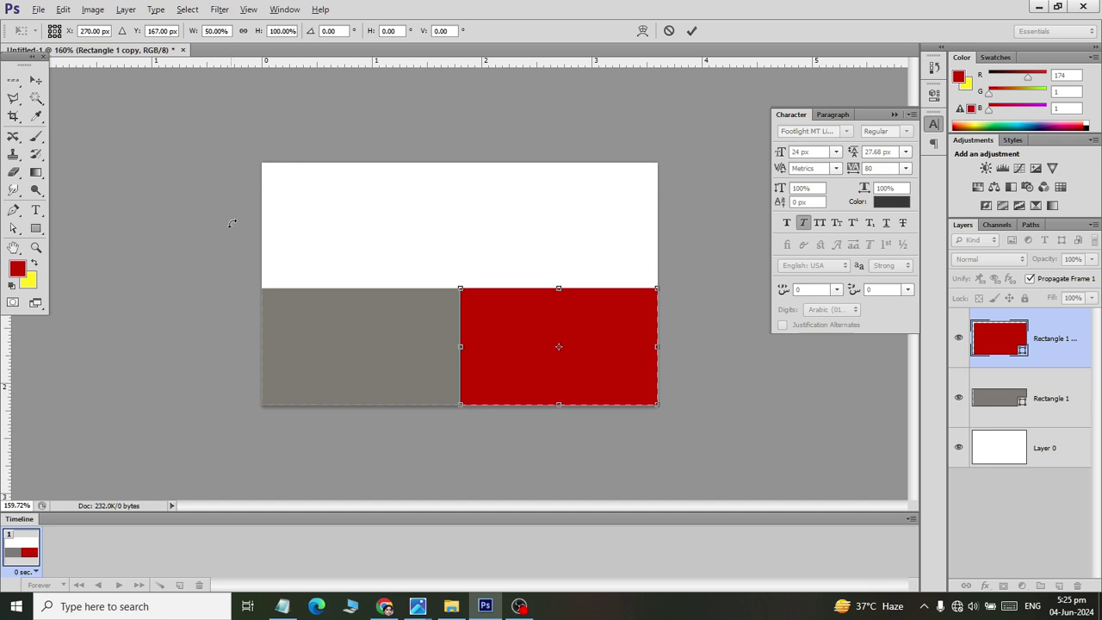
pyautogui.moveTo(462, 351); pyautogui.dragTo(430, 349)
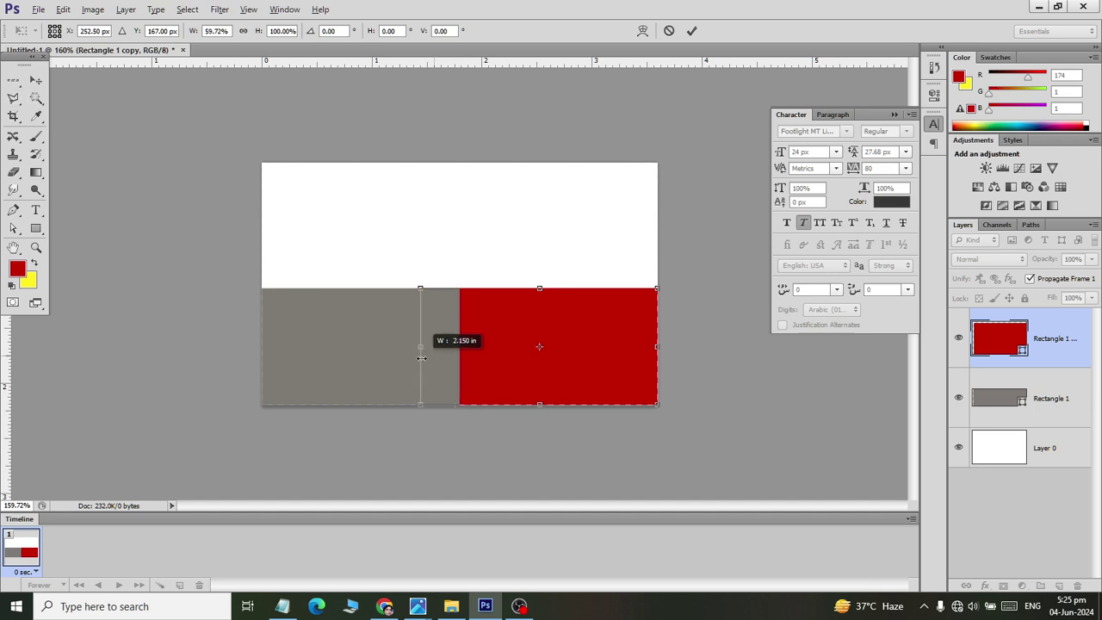
# Distort the red band's bottom-left corner rightward to give it a slanted left edge
pyautogui.click(63, 10)
pyautogui.moveTo(130, 358)
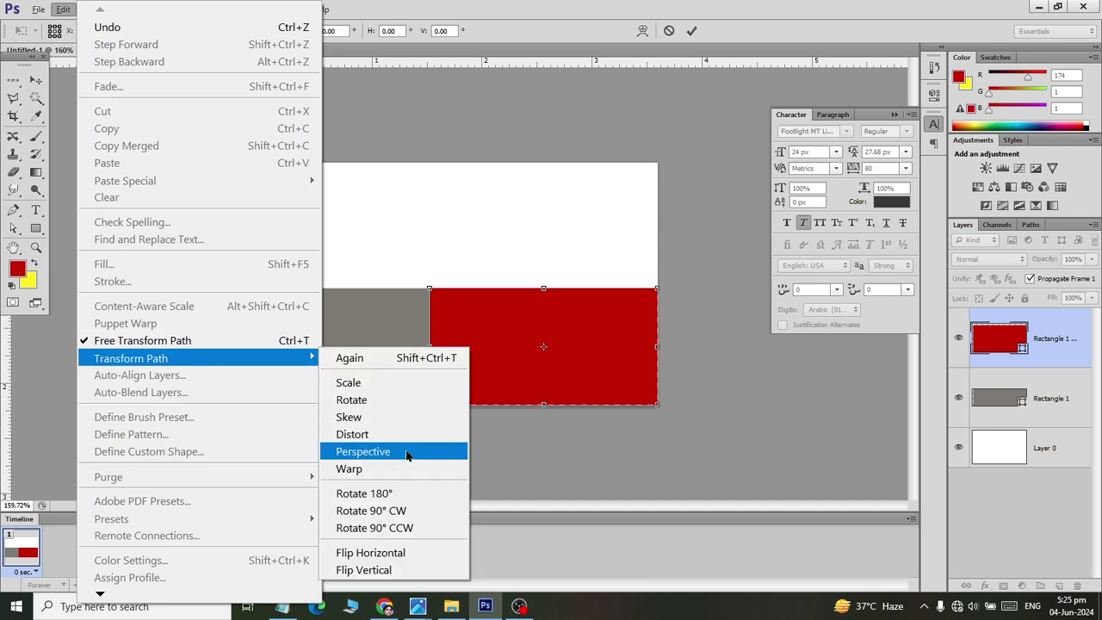
pyautogui.click(403, 438)
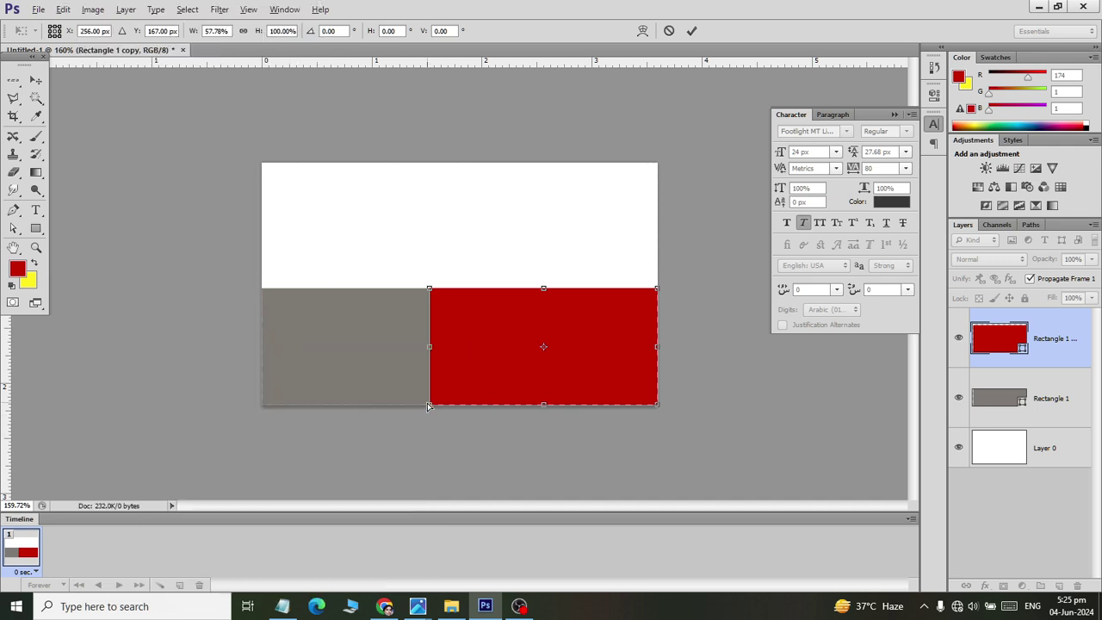
pyautogui.moveTo(429, 405); pyautogui.dragTo(531, 406)
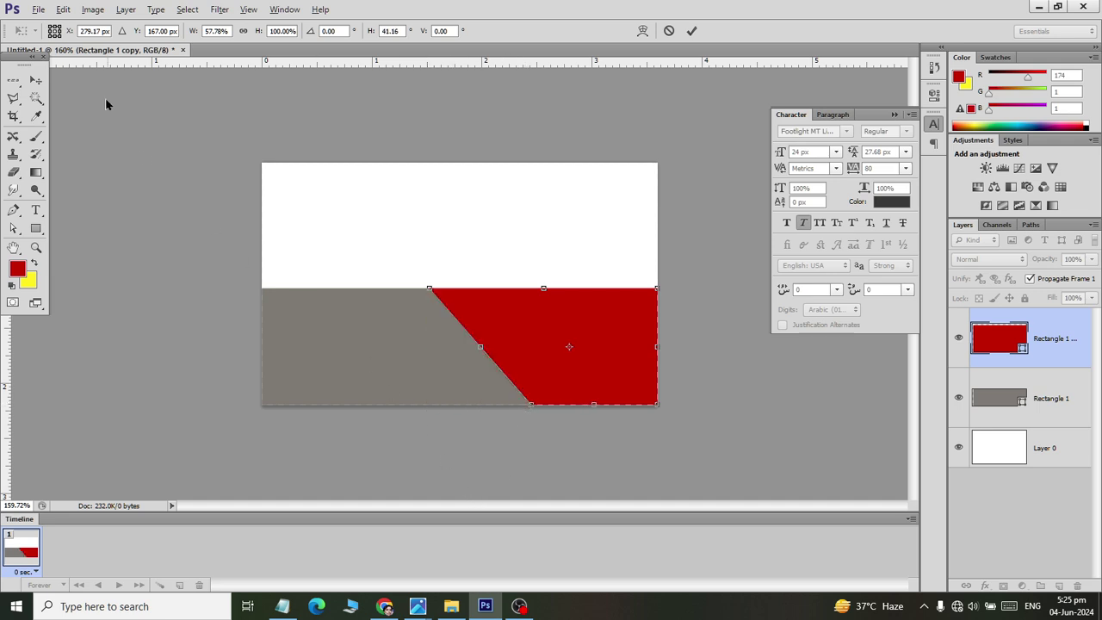
pyautogui.click(36, 79)
pyautogui.click(469, 236)
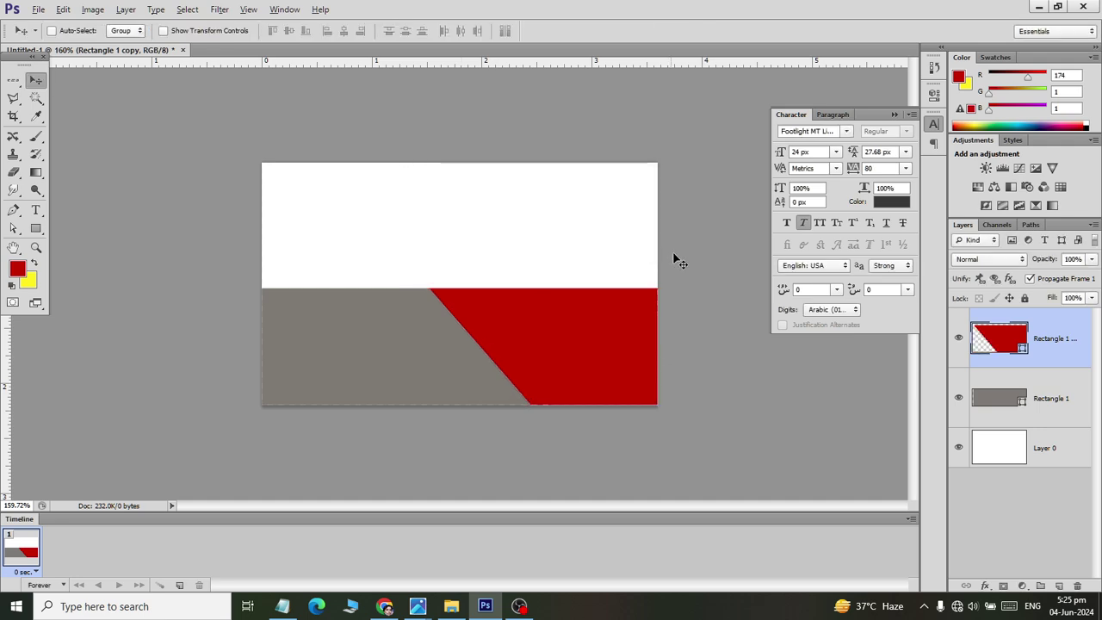
pyautogui.hotkey('ctrl', 's')
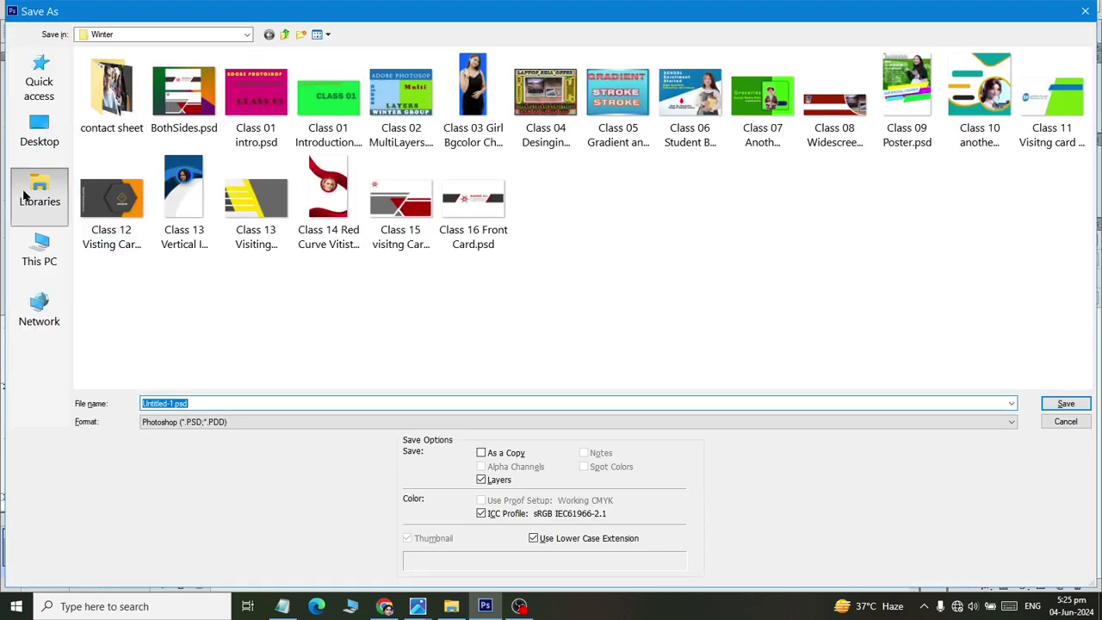
# Browse from Documents into the Horizon folder
pyautogui.click(39, 193)
pyautogui.doubleClick(321, 78)
pyautogui.press('h')
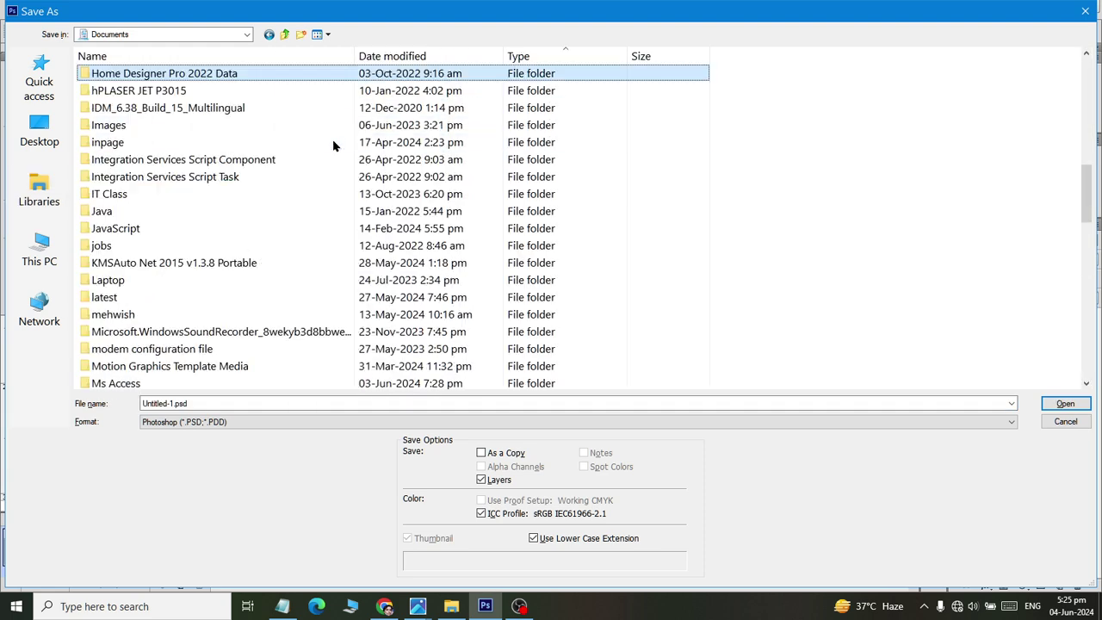
pyautogui.press('Home')
pyautogui.press('h')
pyautogui.press('b')
pyautogui.press('Home')
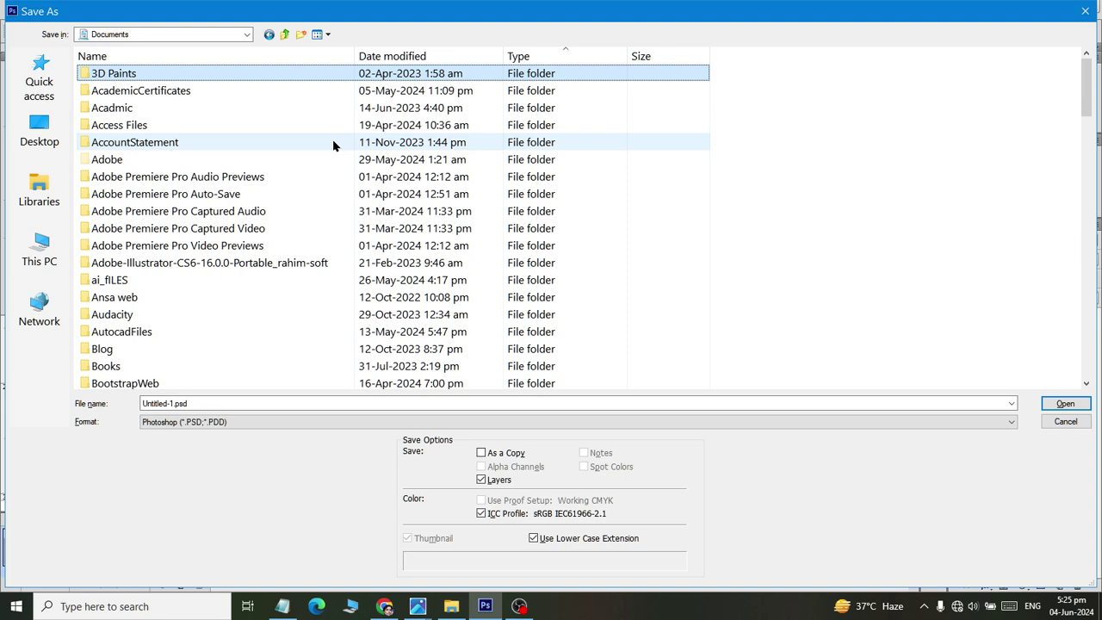
pyautogui.doubleClick(713, 146)
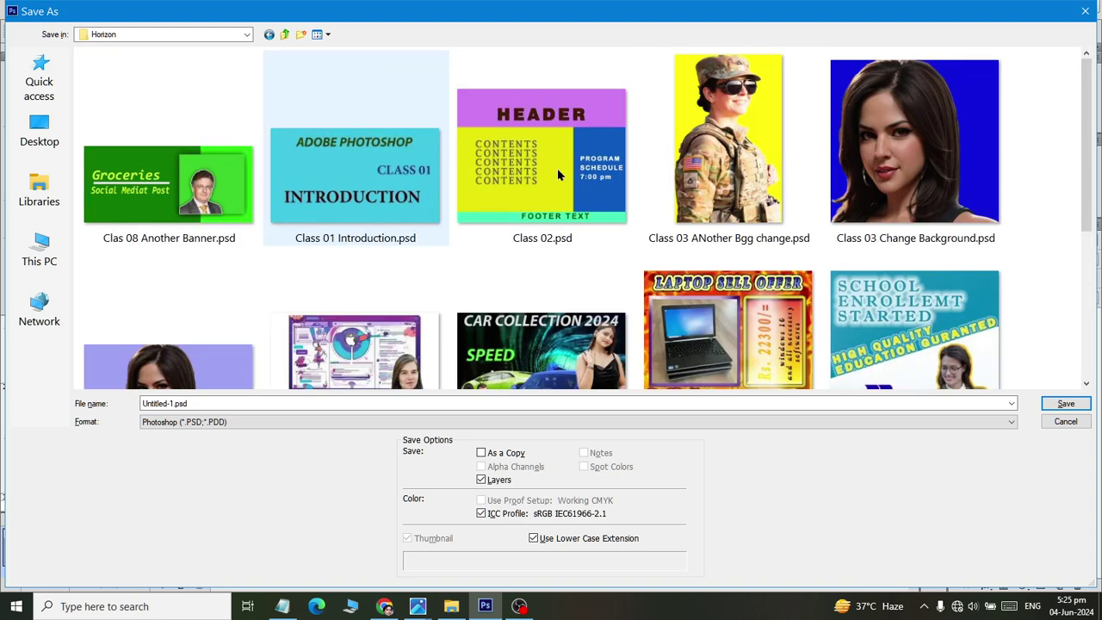
pyautogui.scroll(-3, 558, 174)
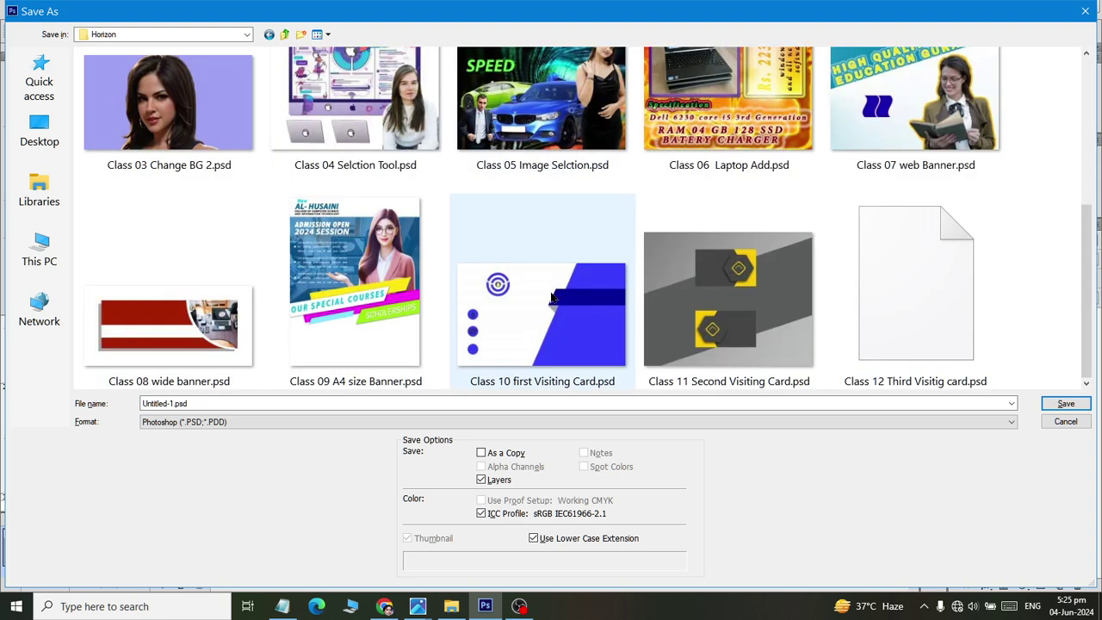
# Save the file as 'Class 13 Red Visiting Card', accepting the format options
pyautogui.doubleClick(237, 400)
pyautogui.write('Class ')
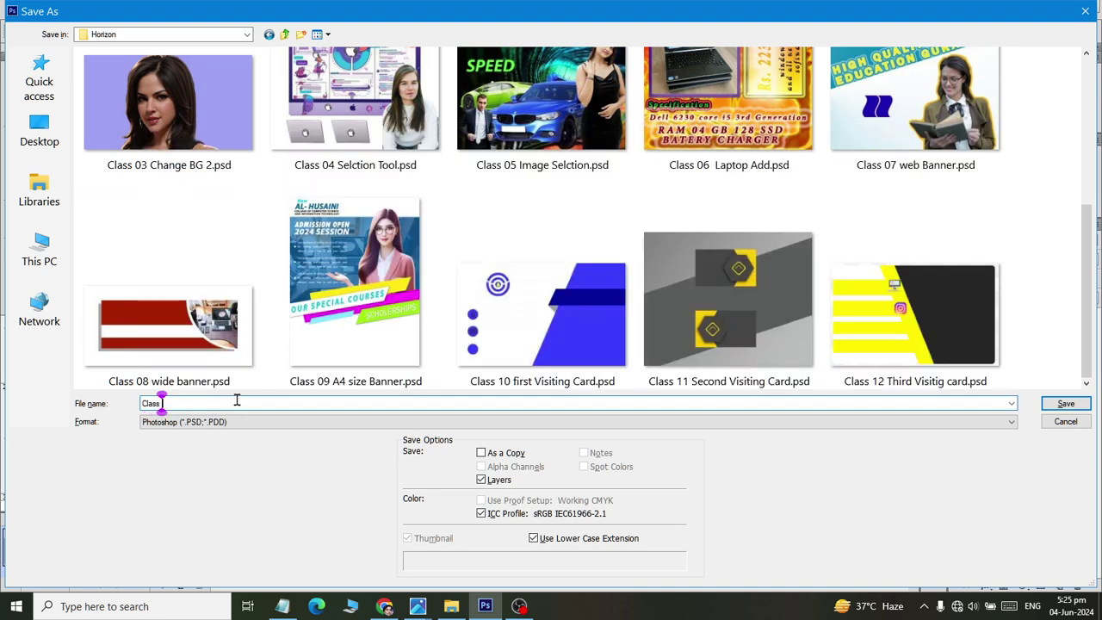
pyautogui.write('14')
pyautogui.write(' R')
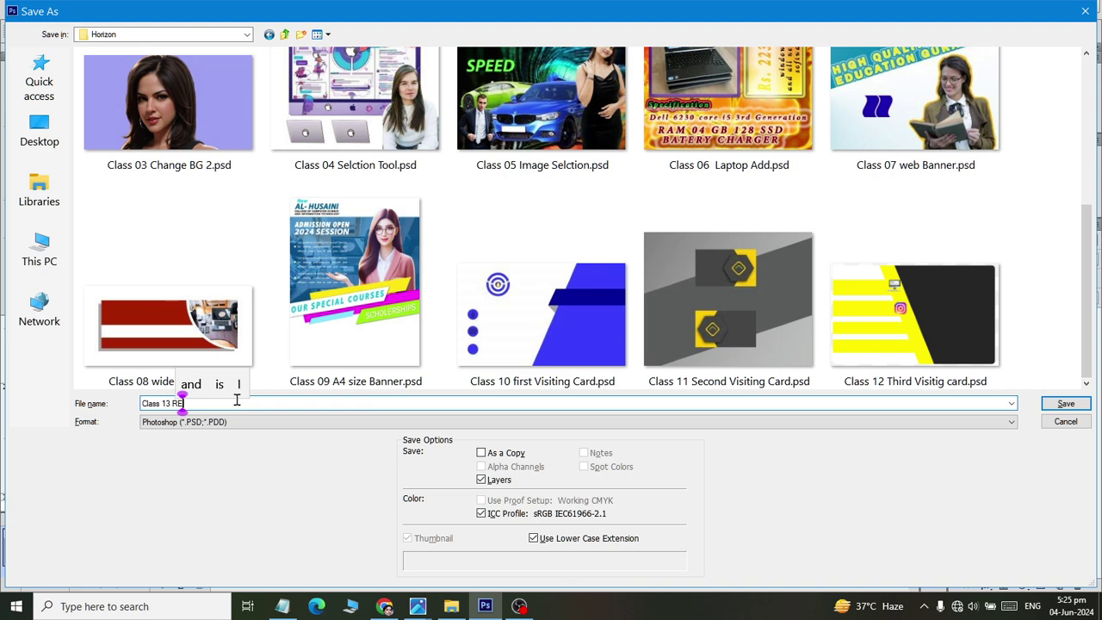
pyautogui.write('E')
pyautogui.press('BackSpace')
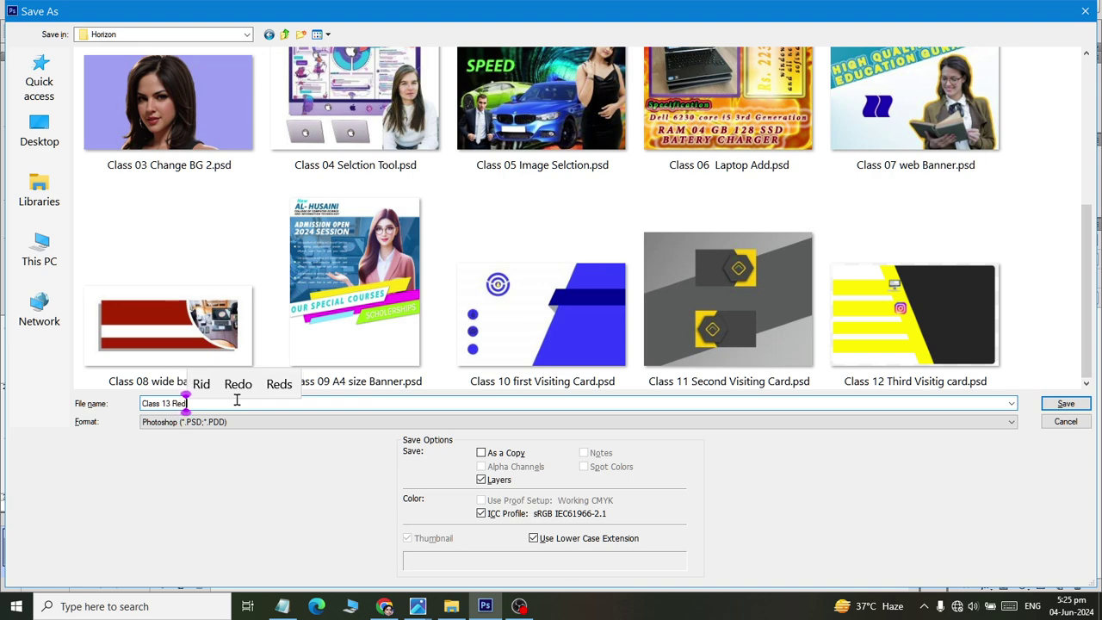
pyautogui.write('ed Visiting Card')
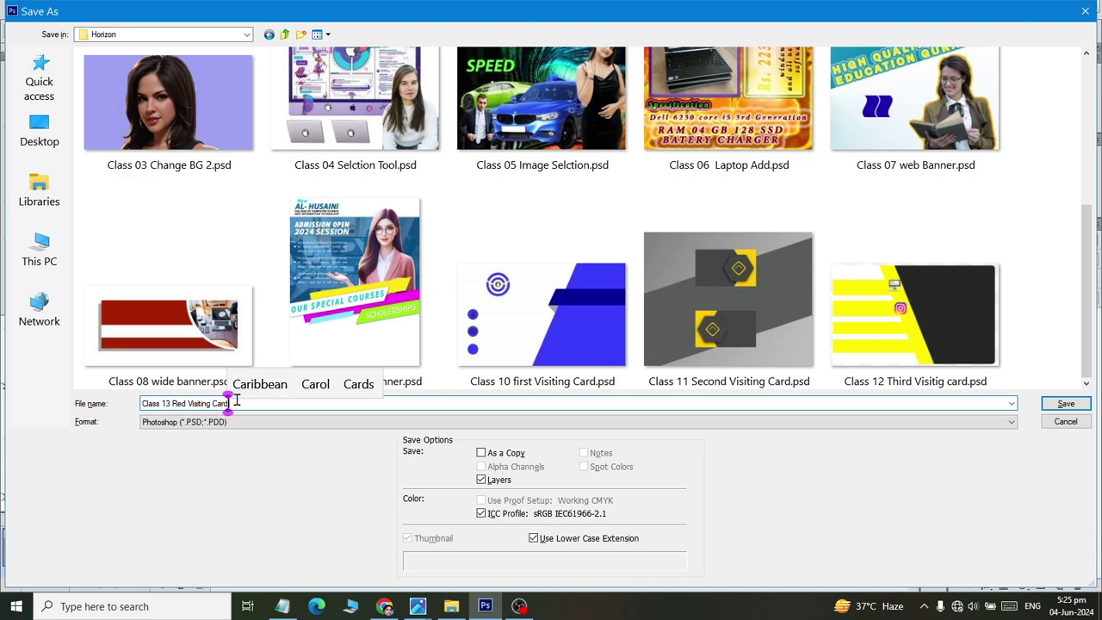
pyautogui.press('Return')
pyautogui.click(699, 184)
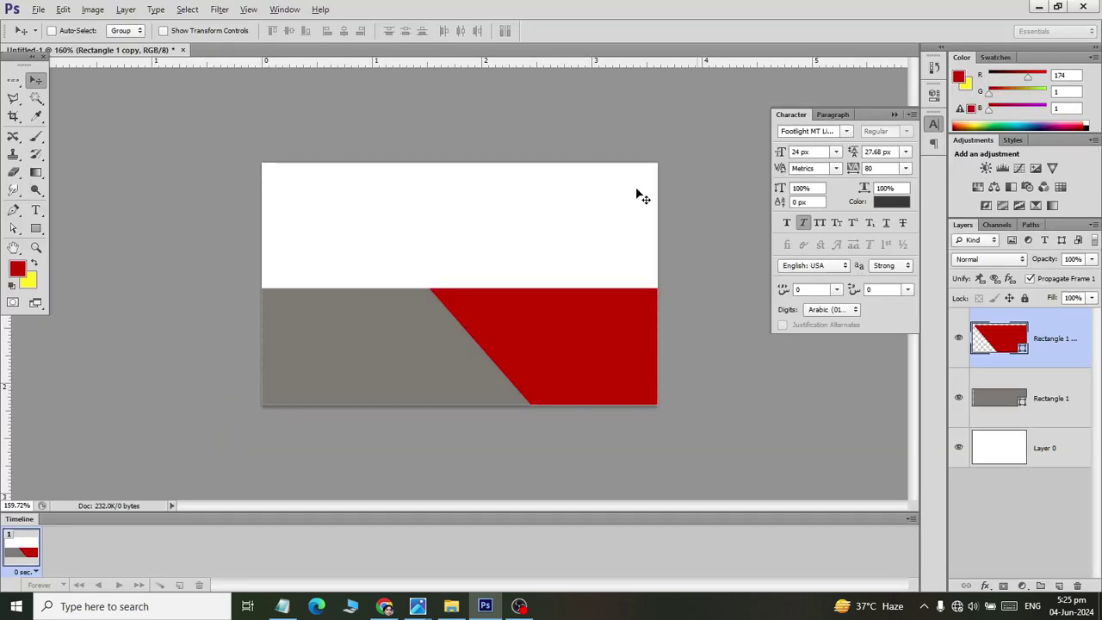
pyautogui.hotkey('alt', 'Tab')
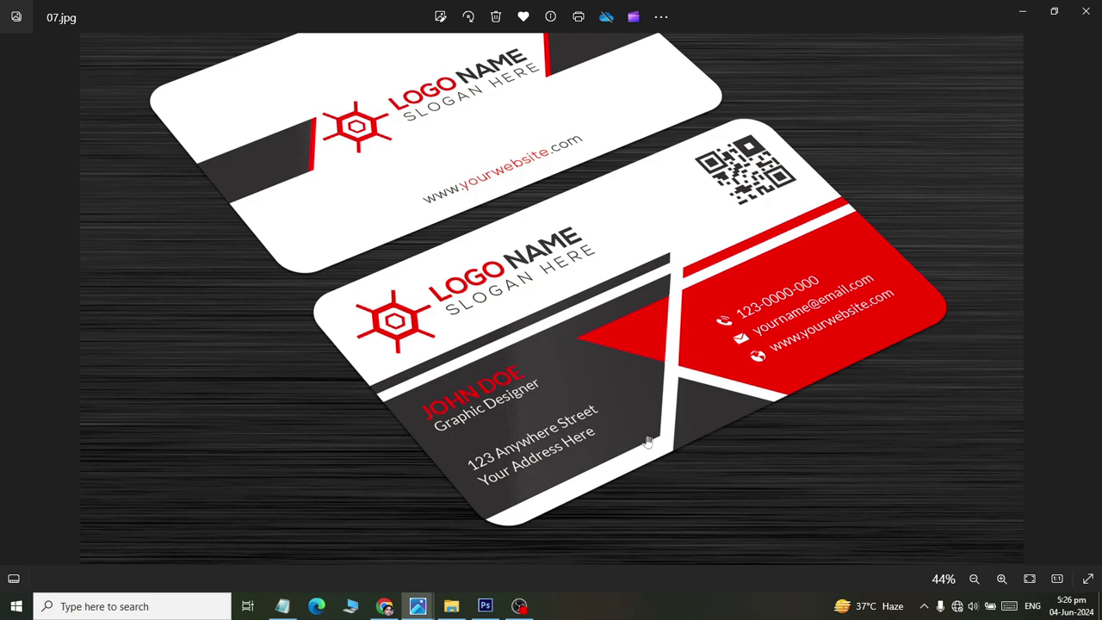
pyautogui.hotkey('alt', 'Tab')
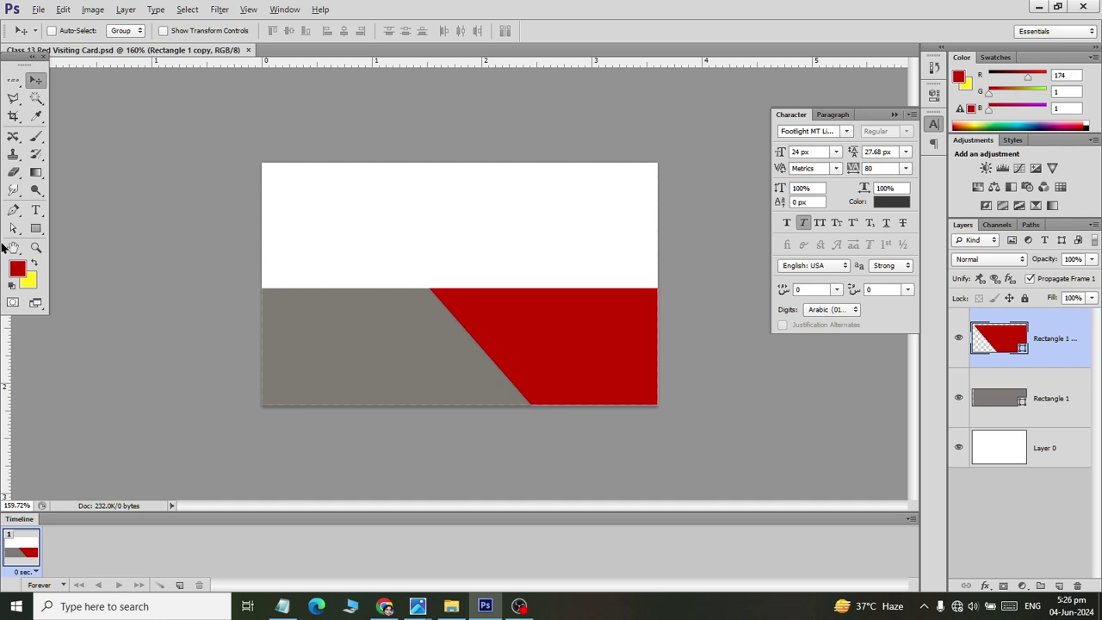
# Draw a thin vertical bar across the card and fill it white
pyautogui.click(36, 228)
pyautogui.moveTo(360, 118); pyautogui.dragTo(376, 337)
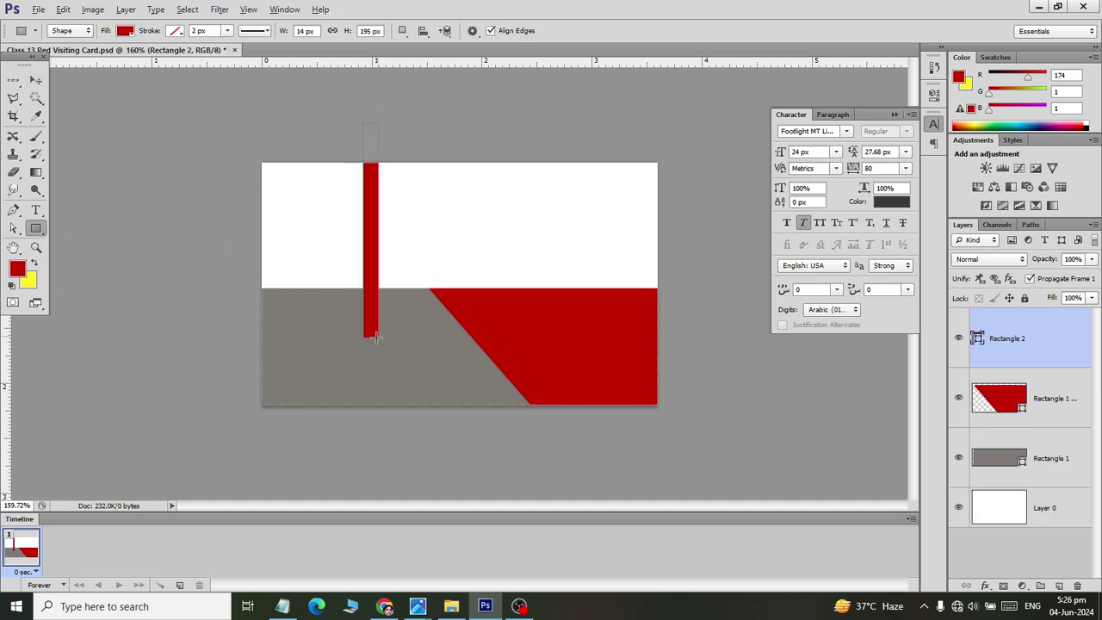
pyautogui.click(125, 31)
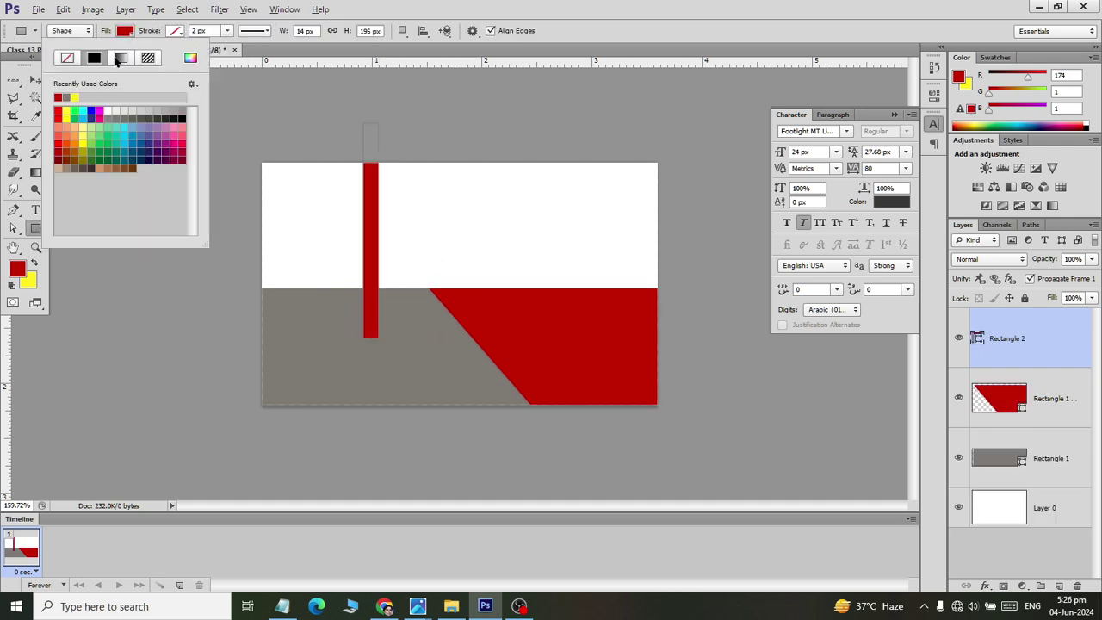
pyautogui.click(107, 111)
pyautogui.click(37, 81)
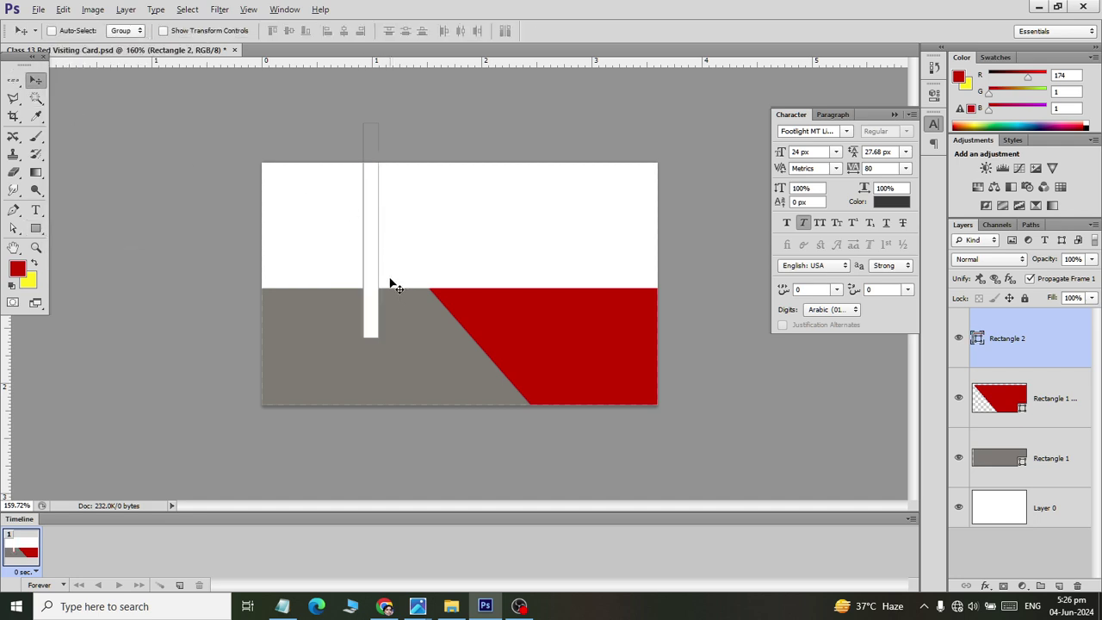
# Rotate the white bar to about 30° and apply the transformation
pyautogui.hotkey('ctrl', 't')
pyautogui.moveTo(369, 357); pyautogui.dragTo(347, 369)
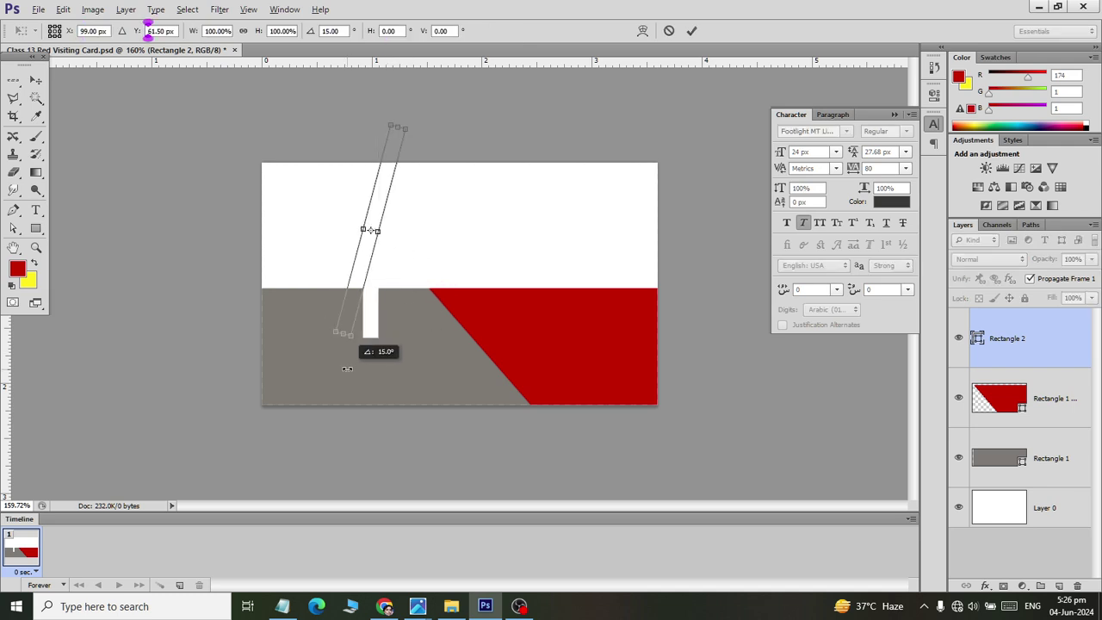
pyautogui.moveTo(364, 262); pyautogui.dragTo(459, 351)
pyautogui.hotkey('alt', 'Tab')
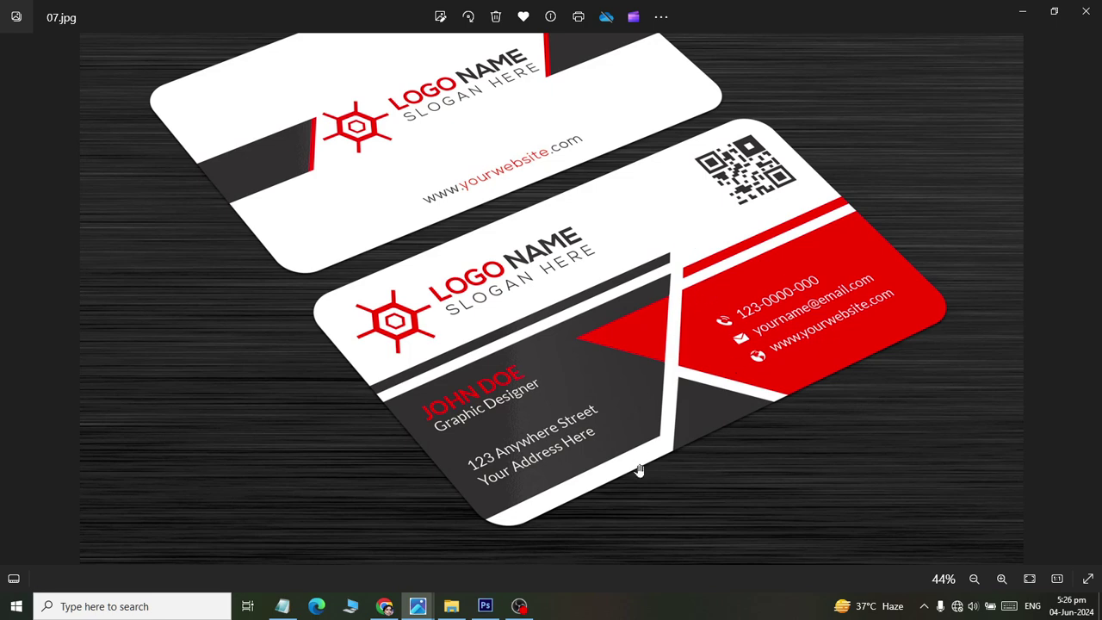
pyautogui.hotkey('alt', 'Tab')
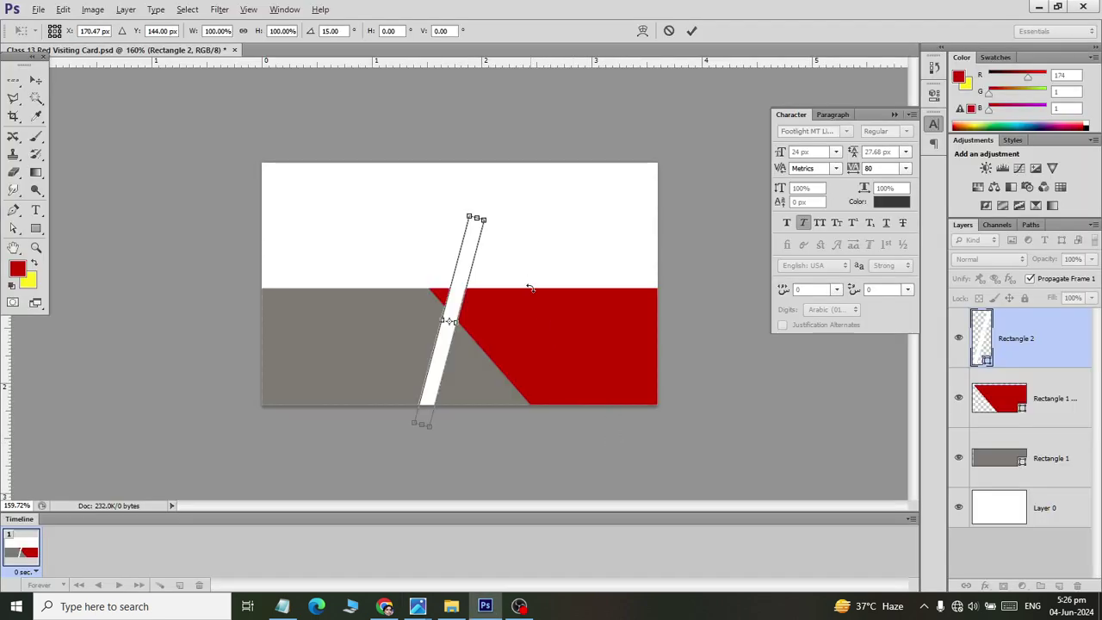
pyautogui.moveTo(508, 228); pyautogui.dragTo(531, 231)
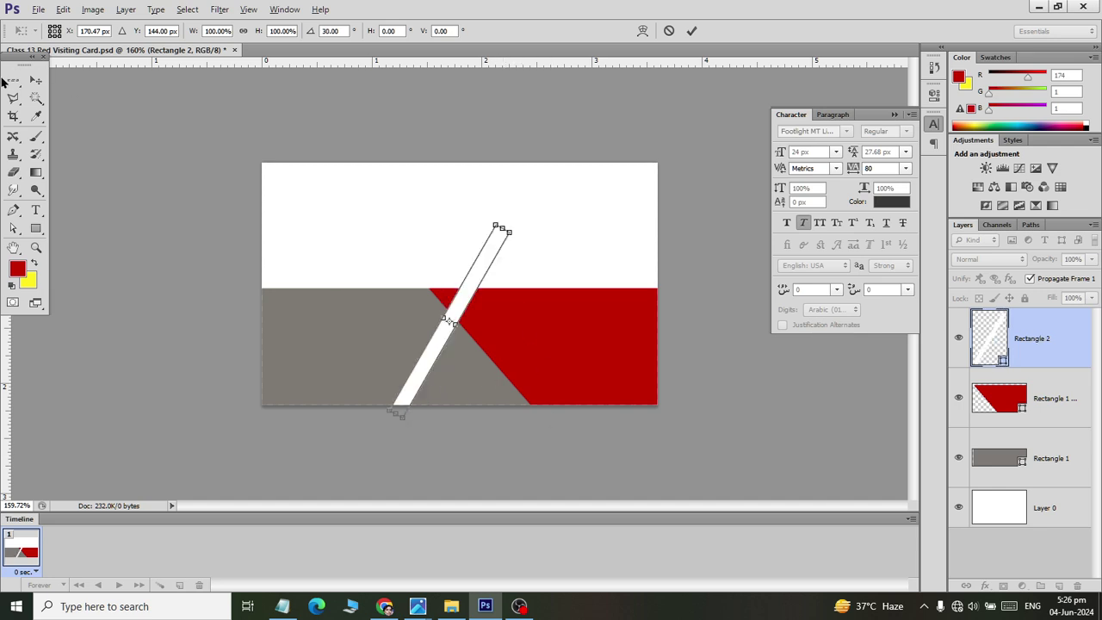
pyautogui.click(36, 80)
pyautogui.click(506, 236)
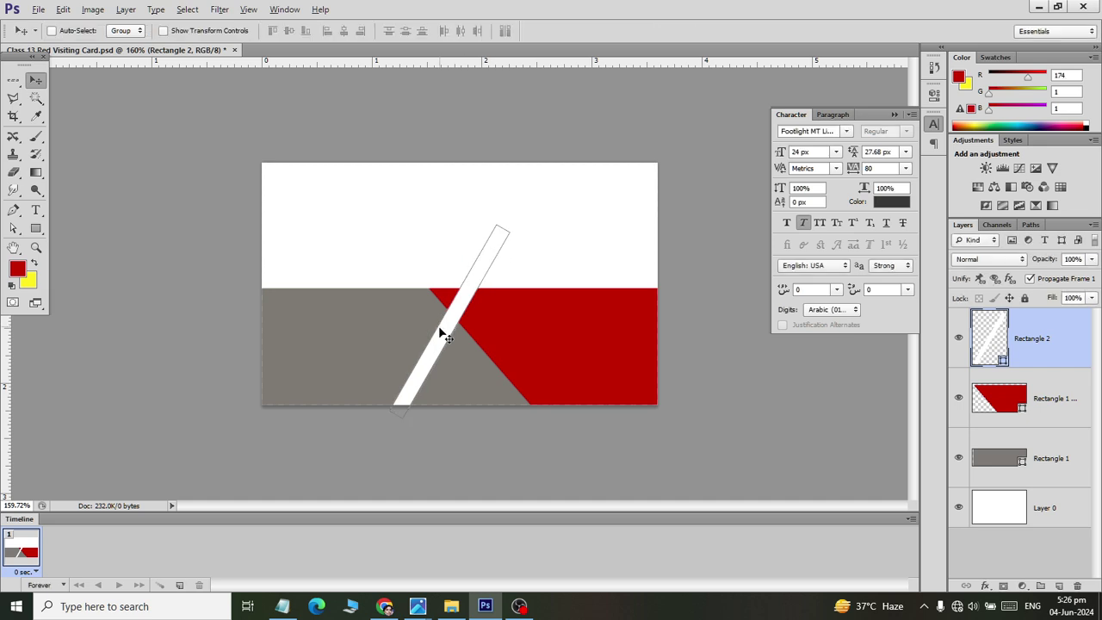
# Position the slanted white strip where the grey and red panels meet
pyautogui.moveTo(441, 341); pyautogui.dragTo(479, 341)
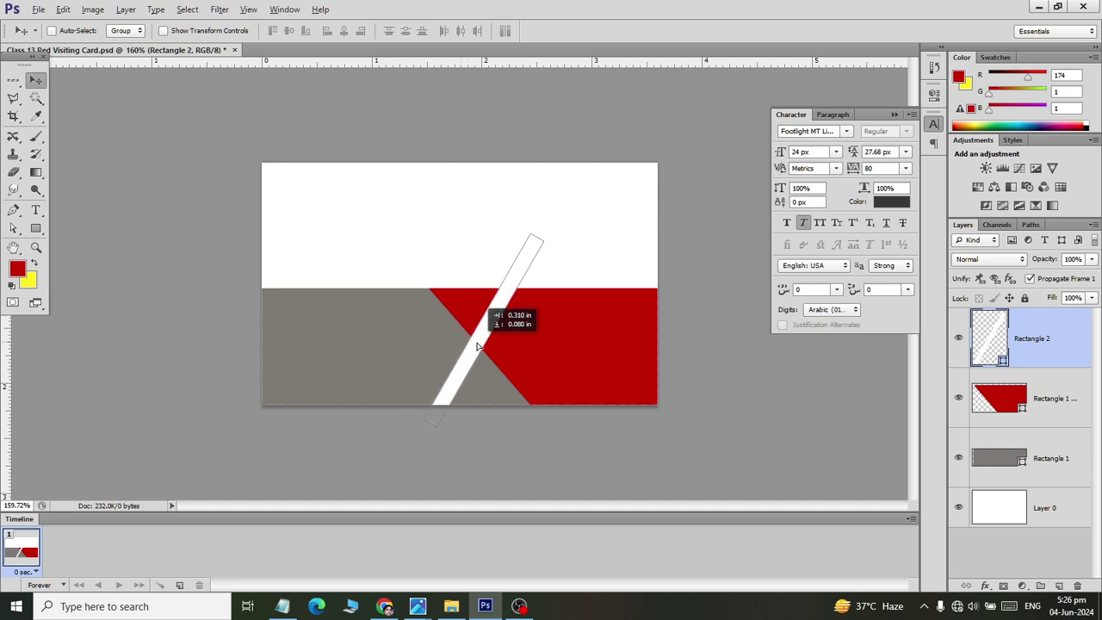
pyautogui.hotkey('alt', 'Tab')
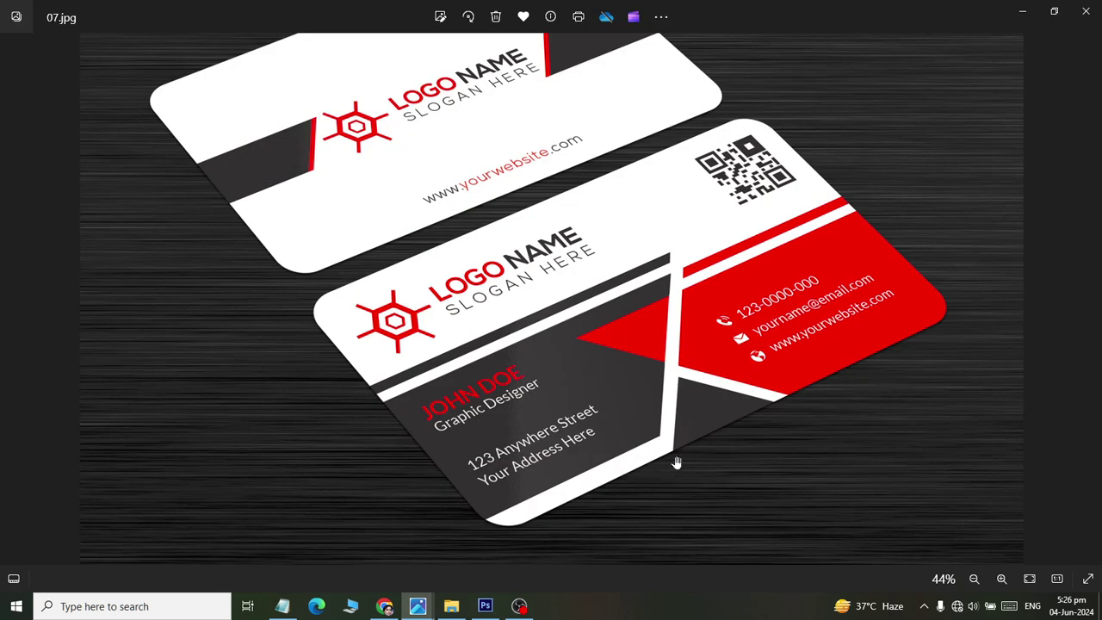
pyautogui.hotkey('alt', 'Tab')
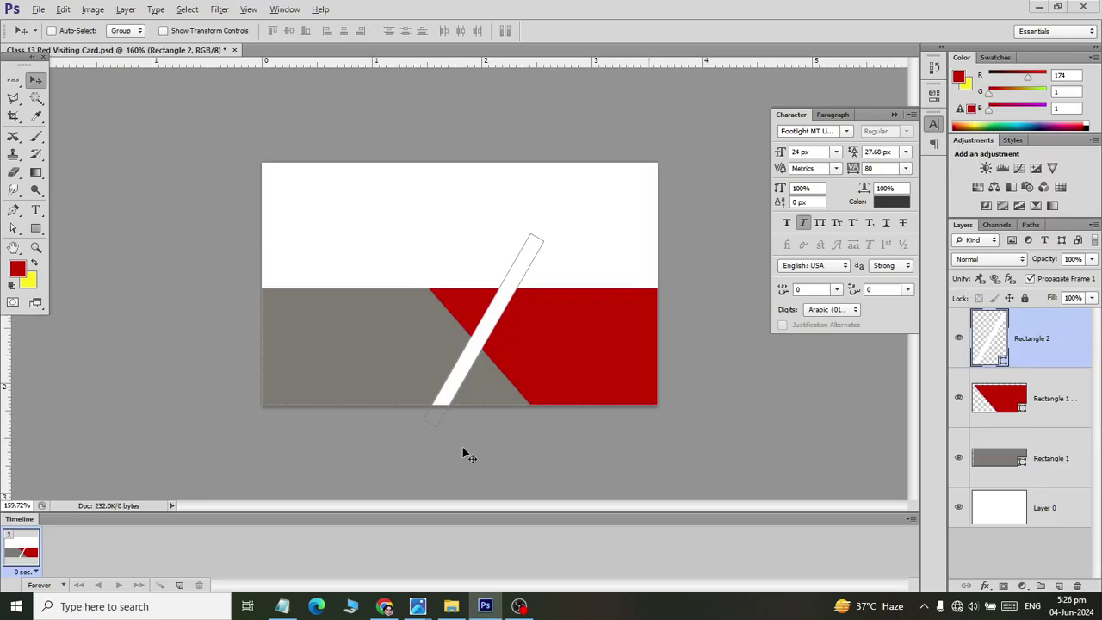
pyautogui.moveTo(479, 341); pyautogui.dragTo(451, 344)
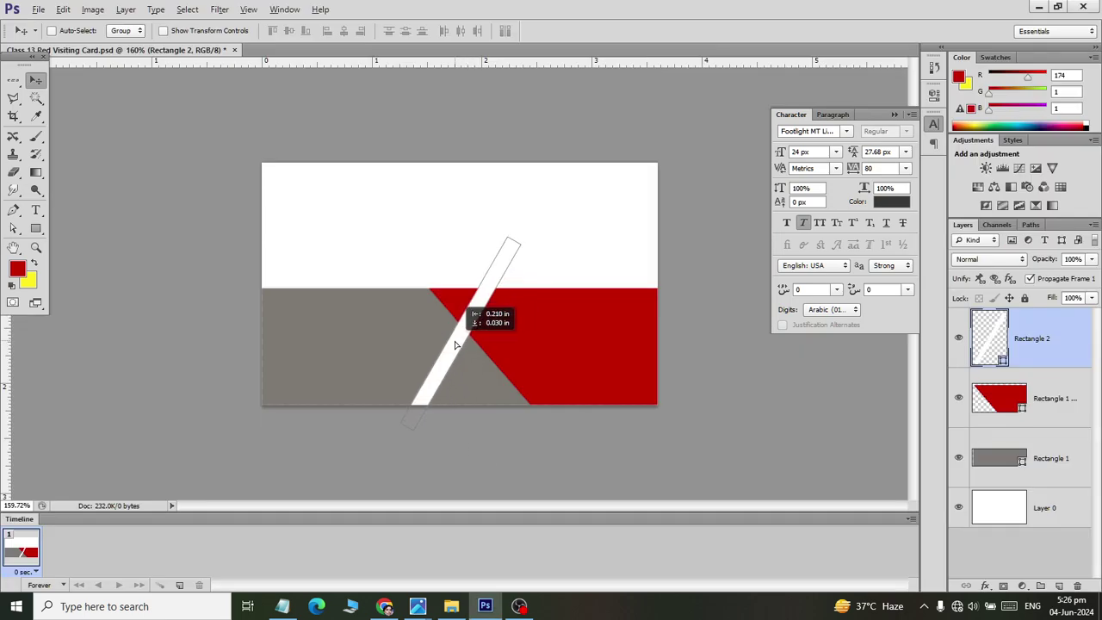
pyautogui.press('Left')
pyautogui.press('Left')
pyautogui.press('Left')
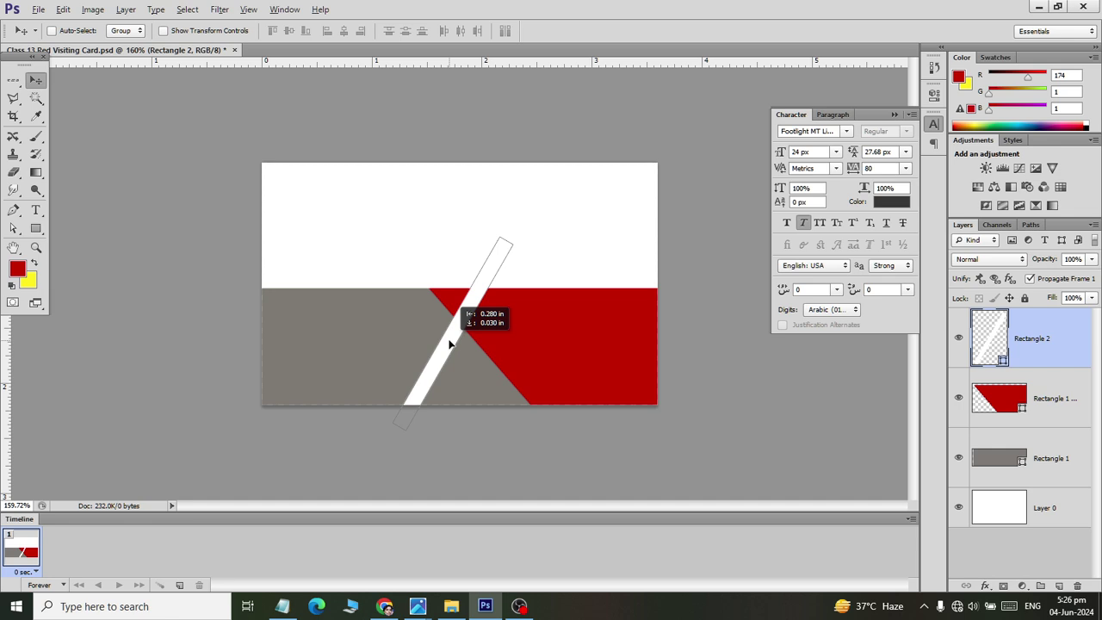
pyautogui.press('Right')
pyautogui.press('Right')
pyautogui.press('Right')
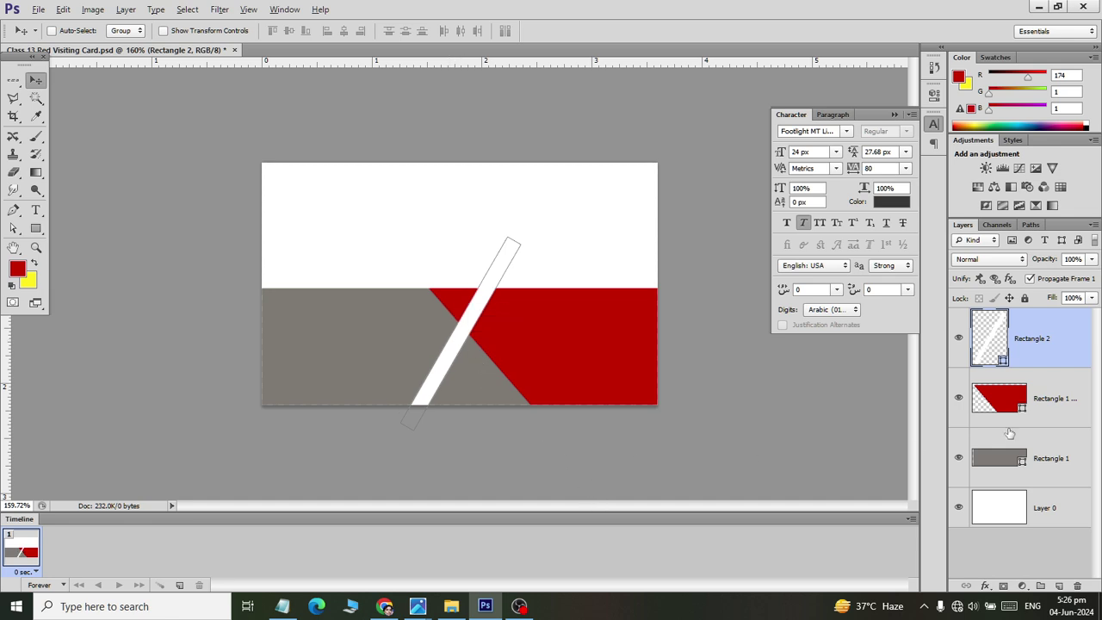
# Widen the red panel leftward to about 112.5% width and apply the change
pyautogui.click(1067, 396)
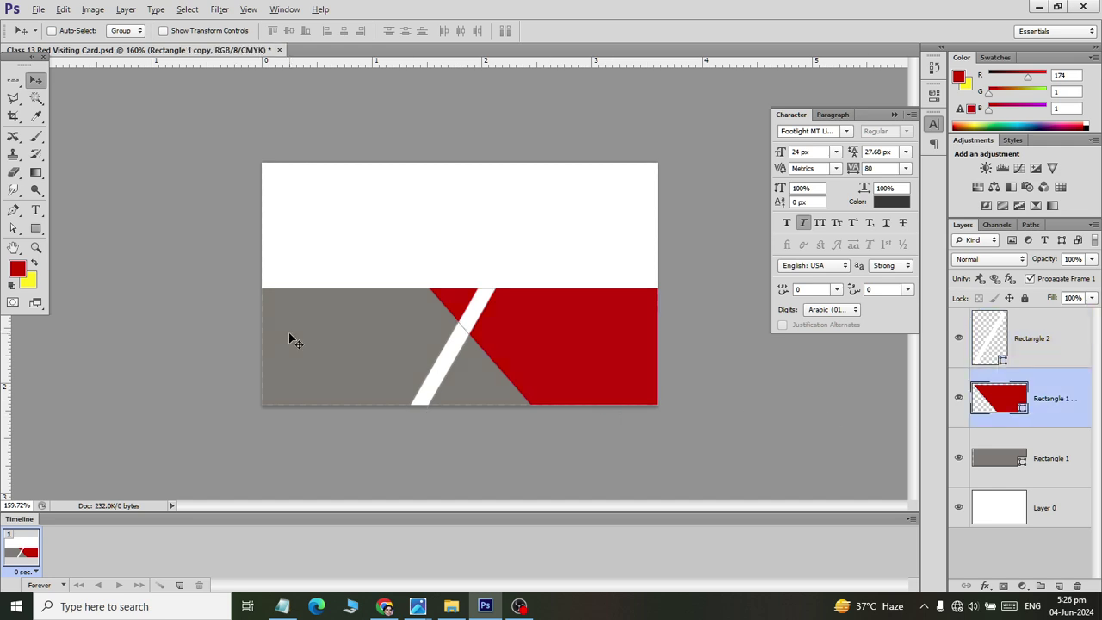
pyautogui.hotkey('ctrl', 't')
pyautogui.moveTo(429, 347); pyautogui.dragTo(410, 353)
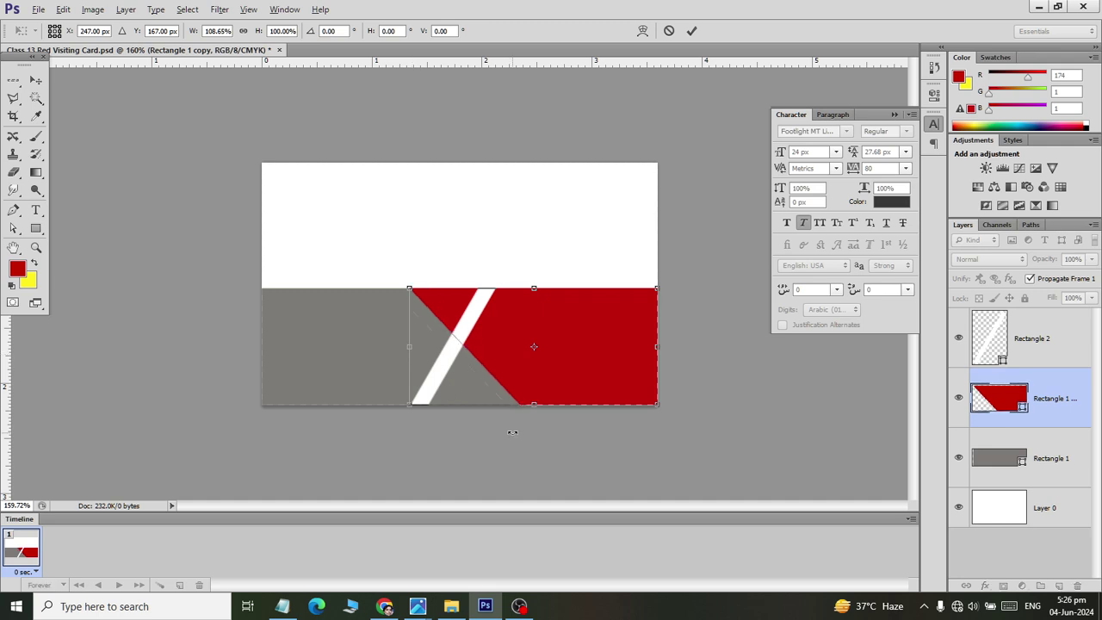
pyautogui.hotkey('alt', 'Tab')
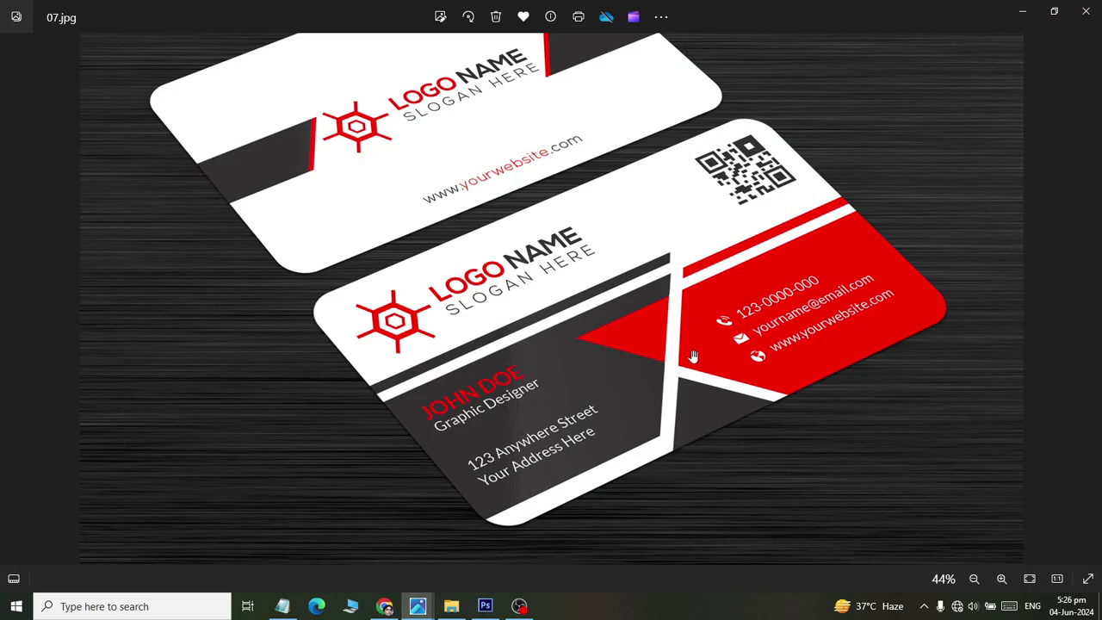
pyautogui.hotkey('alt', 'Tab')
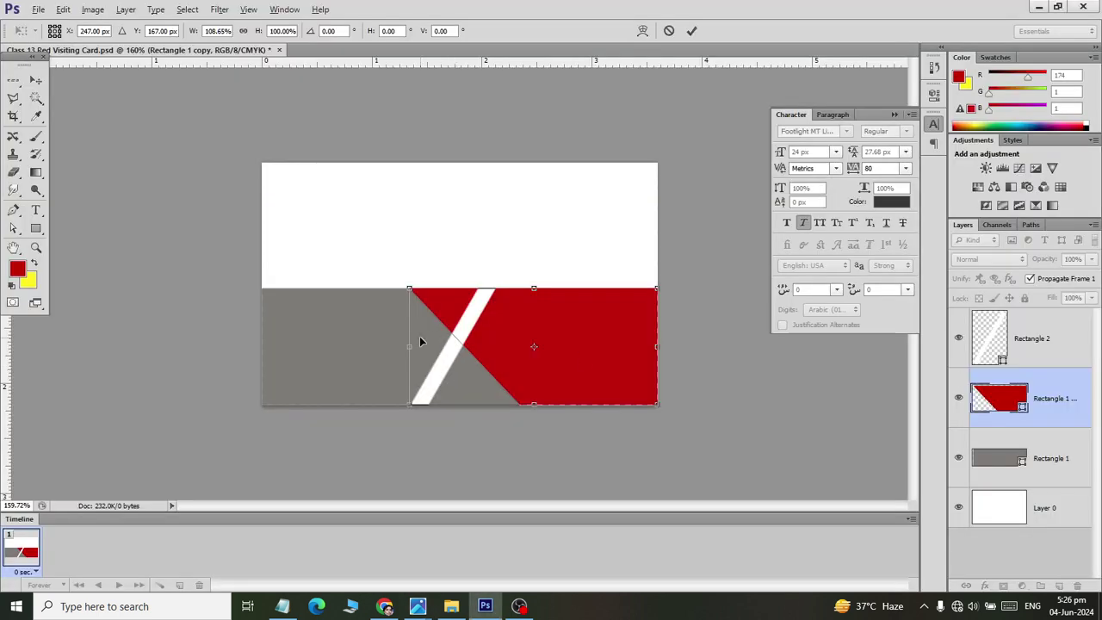
pyautogui.moveTo(411, 343); pyautogui.dragTo(400, 345)
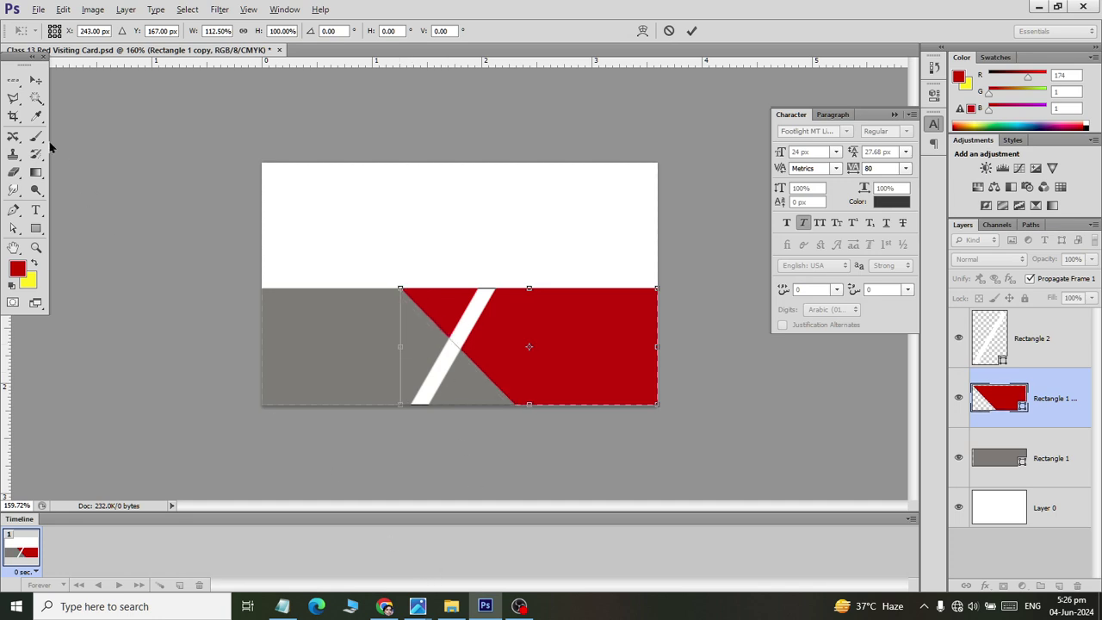
pyautogui.click(35, 79)
pyautogui.click(482, 236)
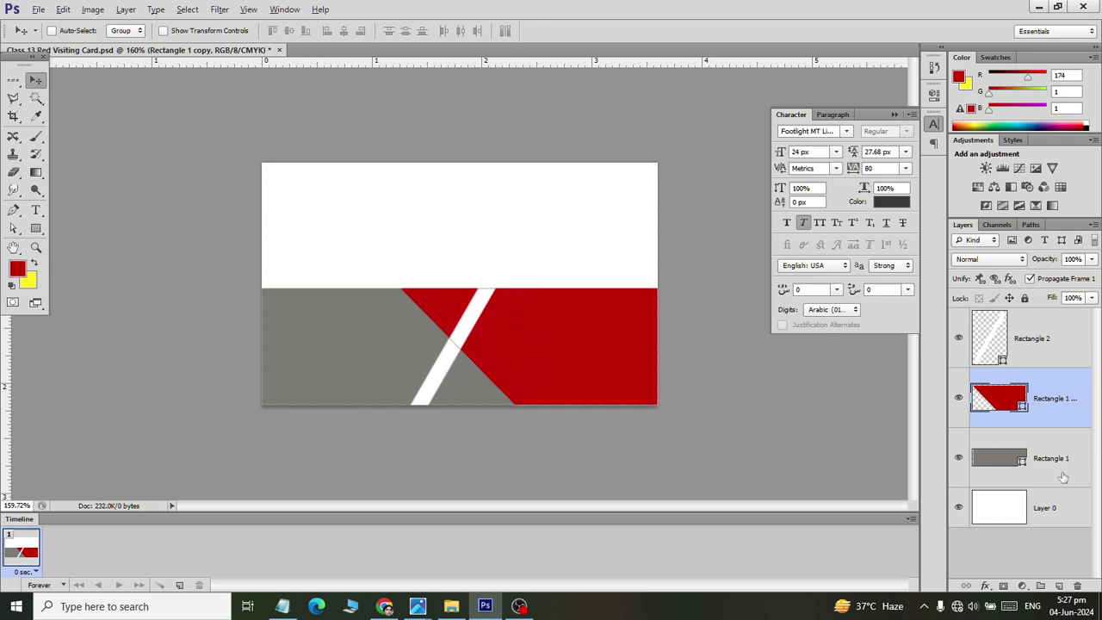
# Duplicate the white strip, rotate it horizontal, and align it along the card's bottom-left edge
pyautogui.click(1019, 330)
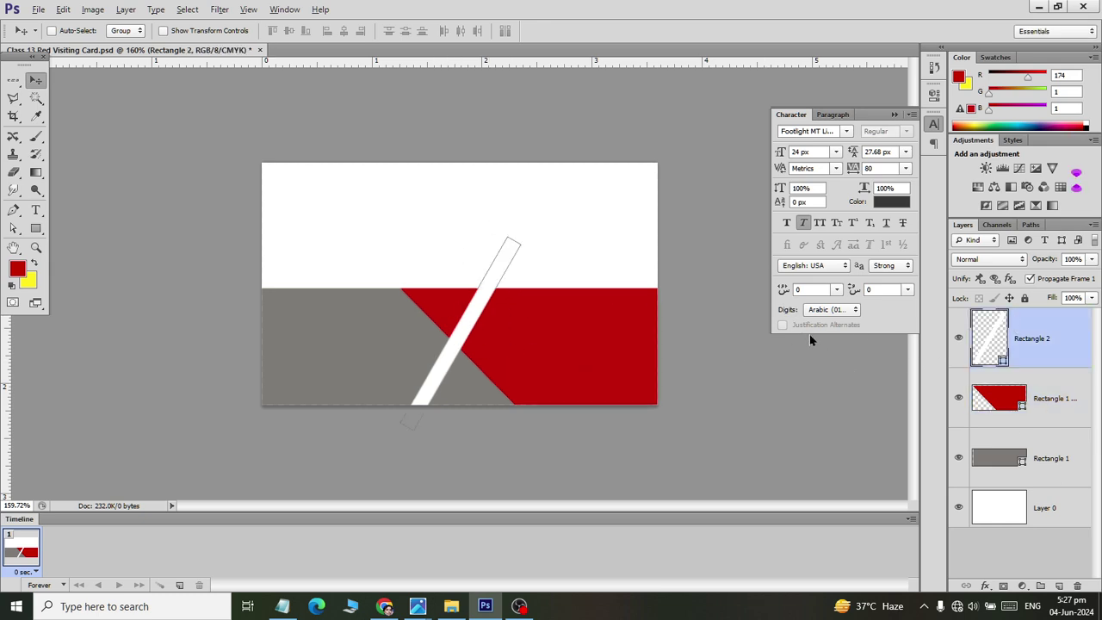
pyautogui.hotkey('ctrl', 'j')
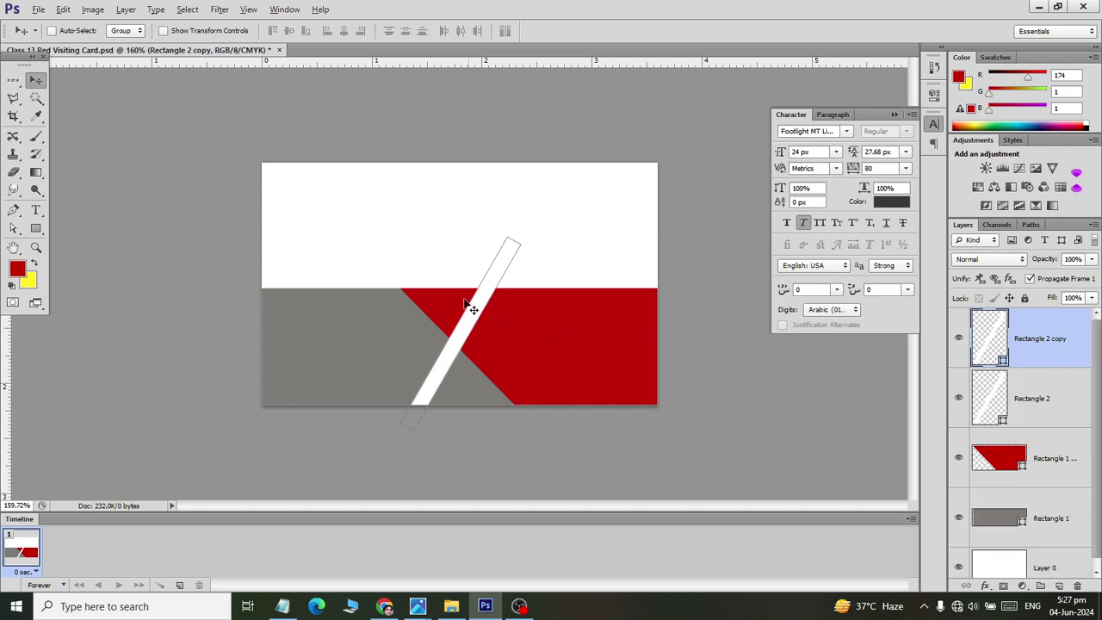
pyautogui.hotkey('ctrl', 't')
pyautogui.moveTo(537, 226)
pyautogui.mouseDown()
pyautogui.moveTo(607, 376)
pyautogui.moveTo(607, 358)
pyautogui.mouseUp()
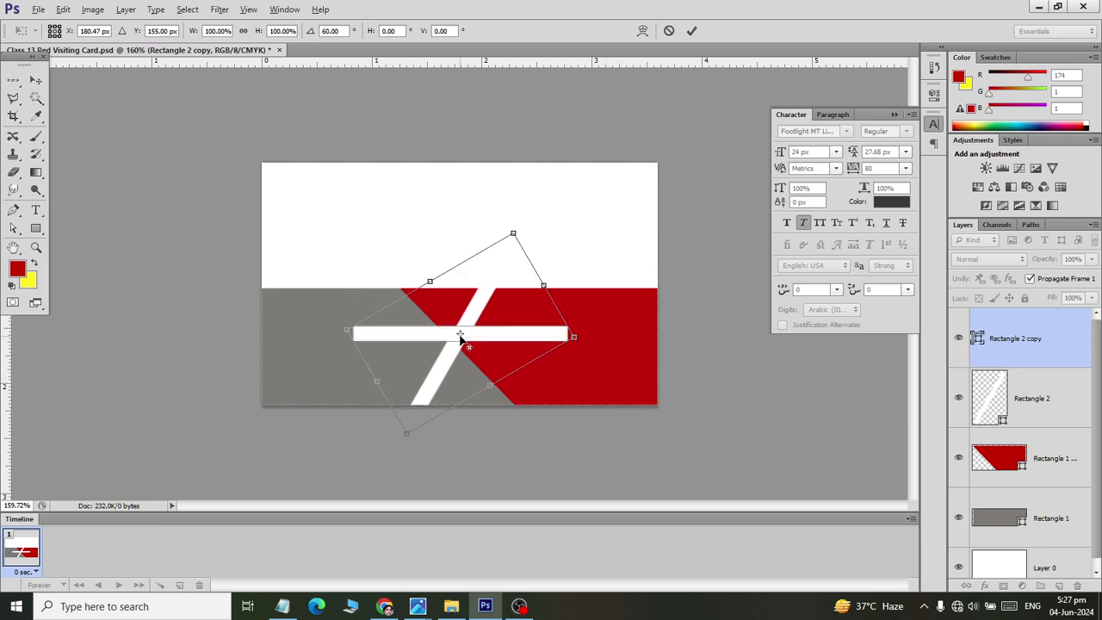
pyautogui.moveTo(461, 345); pyautogui.dragTo(446, 358)
pyautogui.moveTo(446, 358)
pyautogui.mouseDown()
pyautogui.moveTo(401, 403)
pyautogui.moveTo(352, 410)
pyautogui.mouseUp()
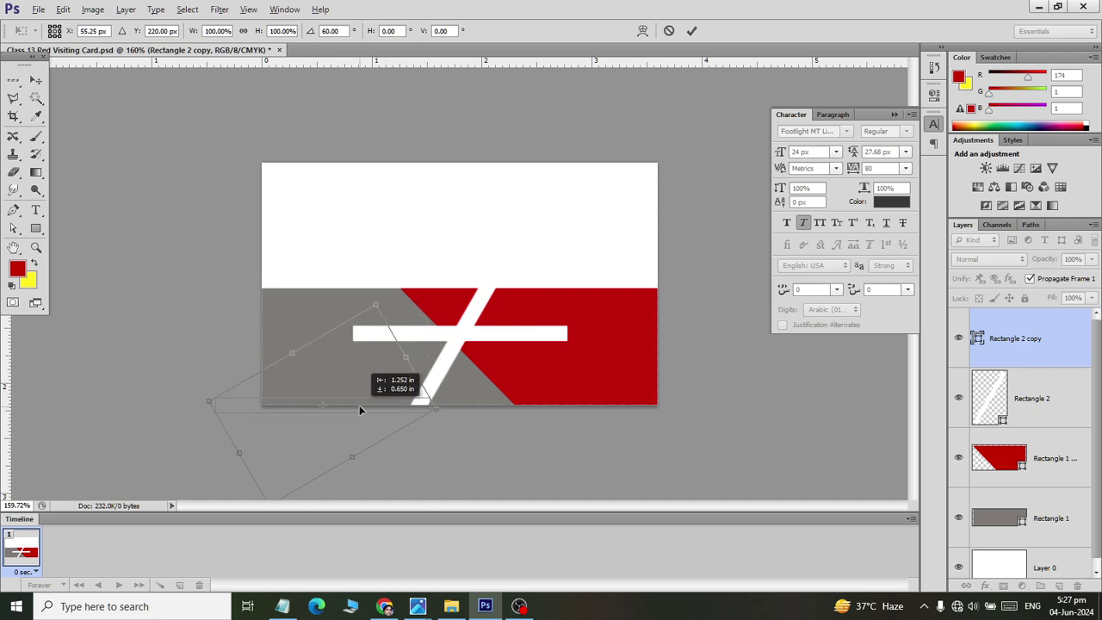
pyautogui.moveTo(352, 410); pyautogui.dragTo(322, 398)
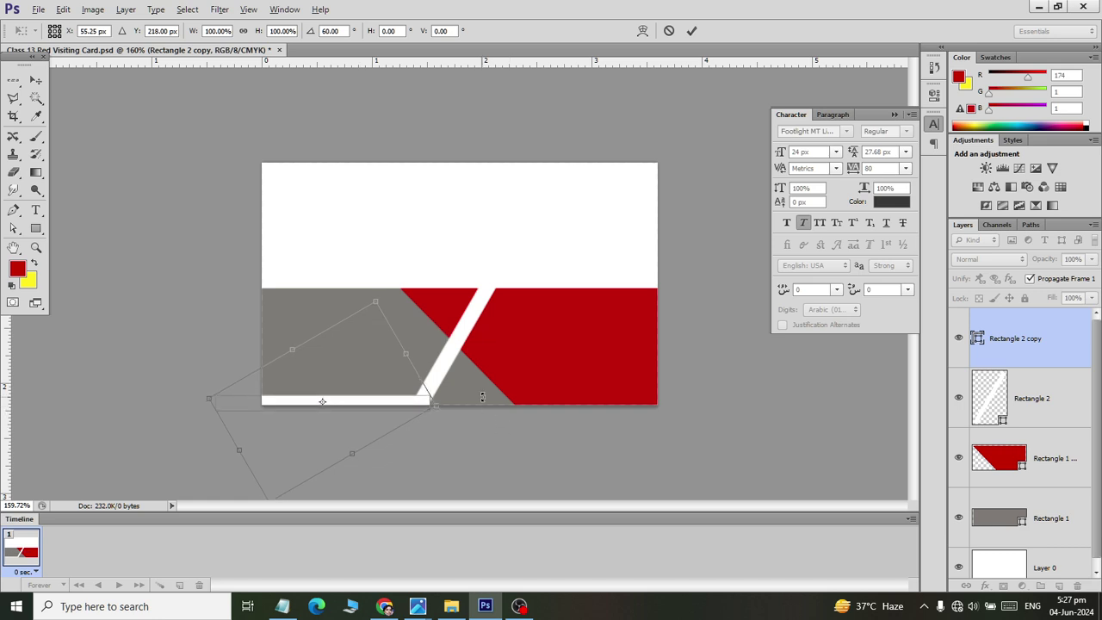
pyautogui.press('Down')
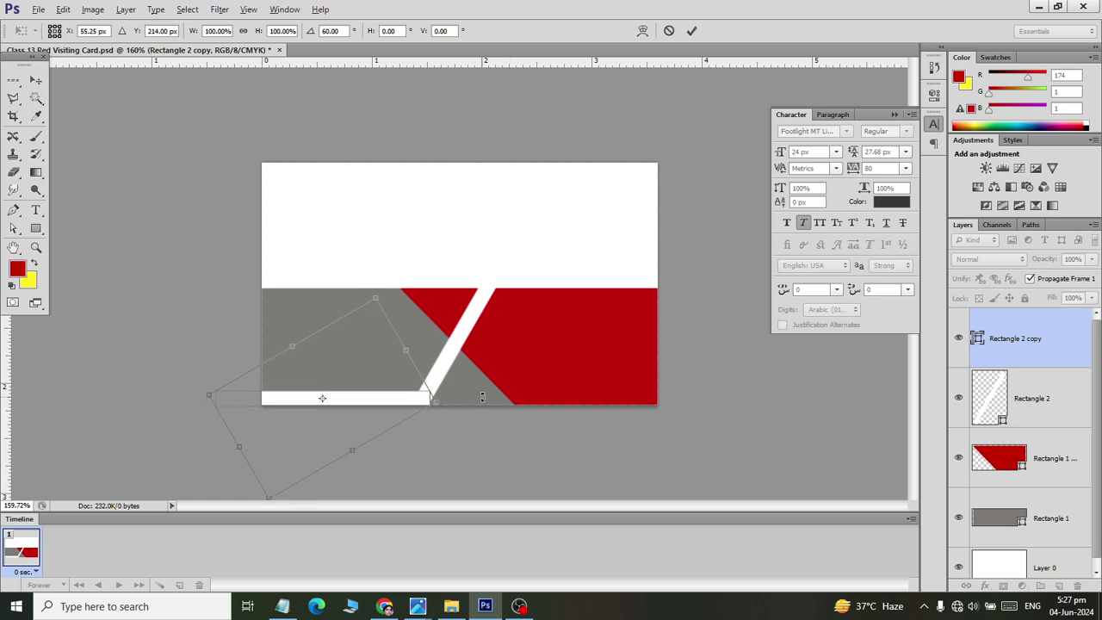
pyautogui.click(38, 83)
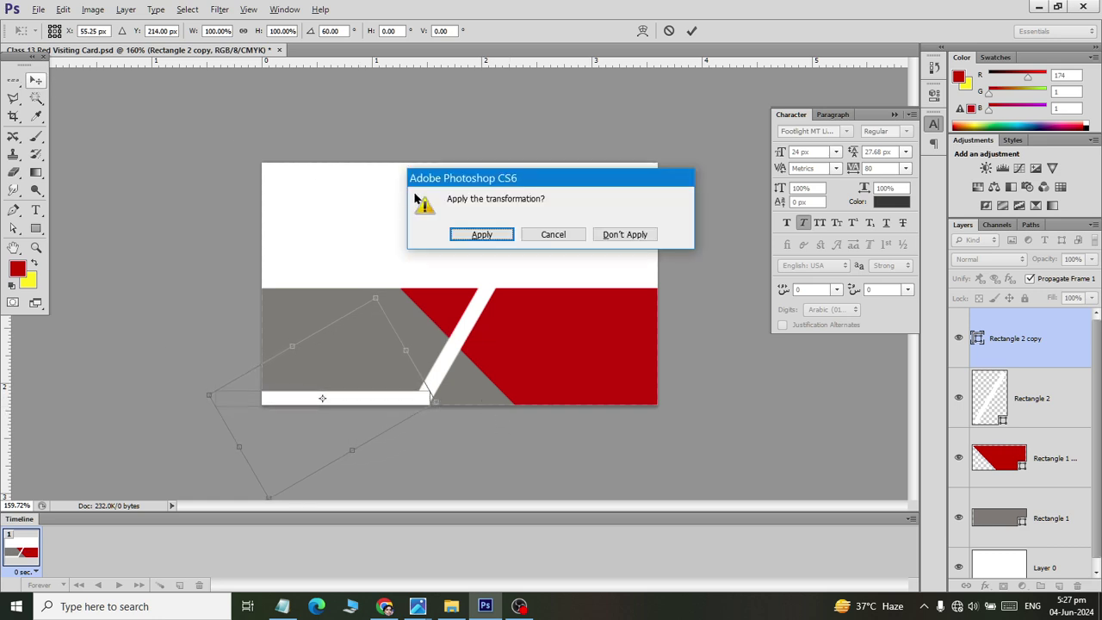
pyautogui.click(478, 233)
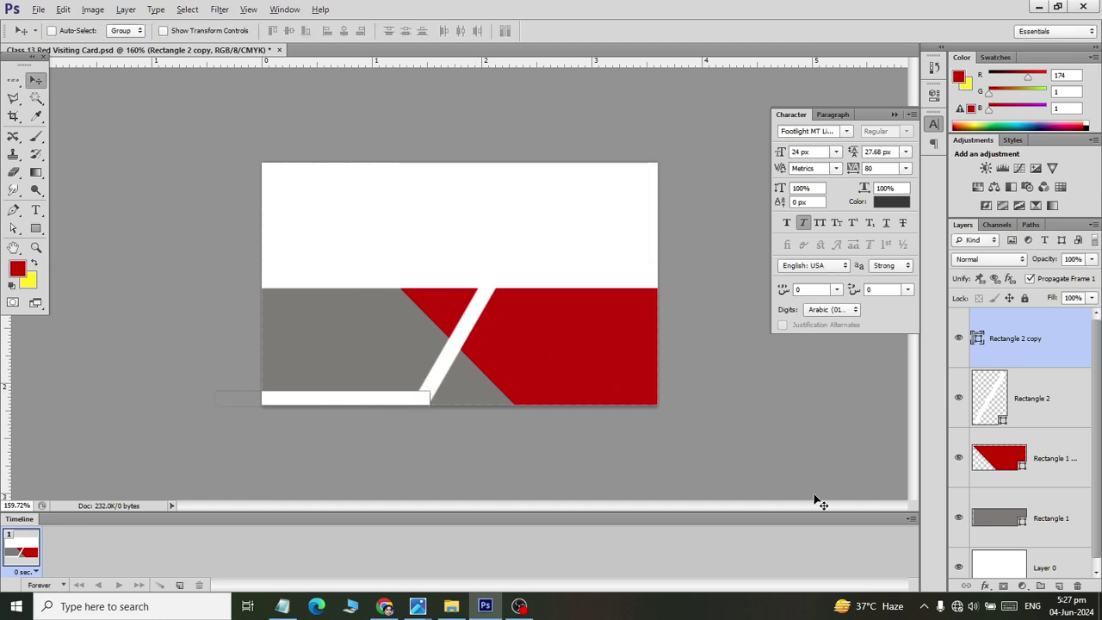
# Switch between the Rectangle 1 and Rectangle 2 copy layers and check the reference image
pyautogui.click(1056, 534)
pyautogui.click(1016, 341)
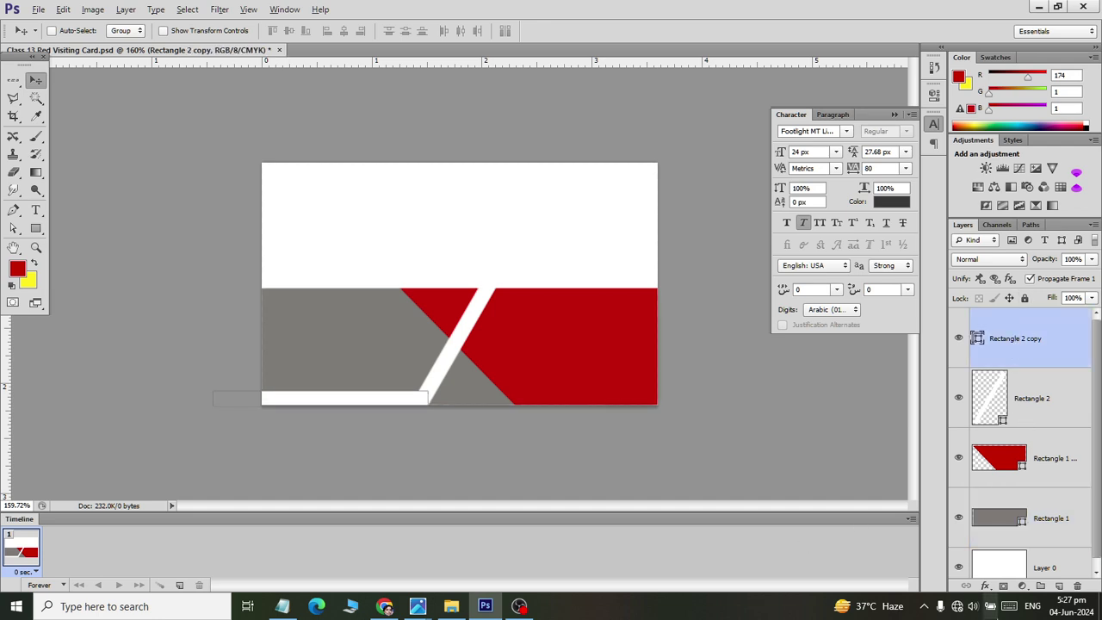
pyautogui.click(1048, 501)
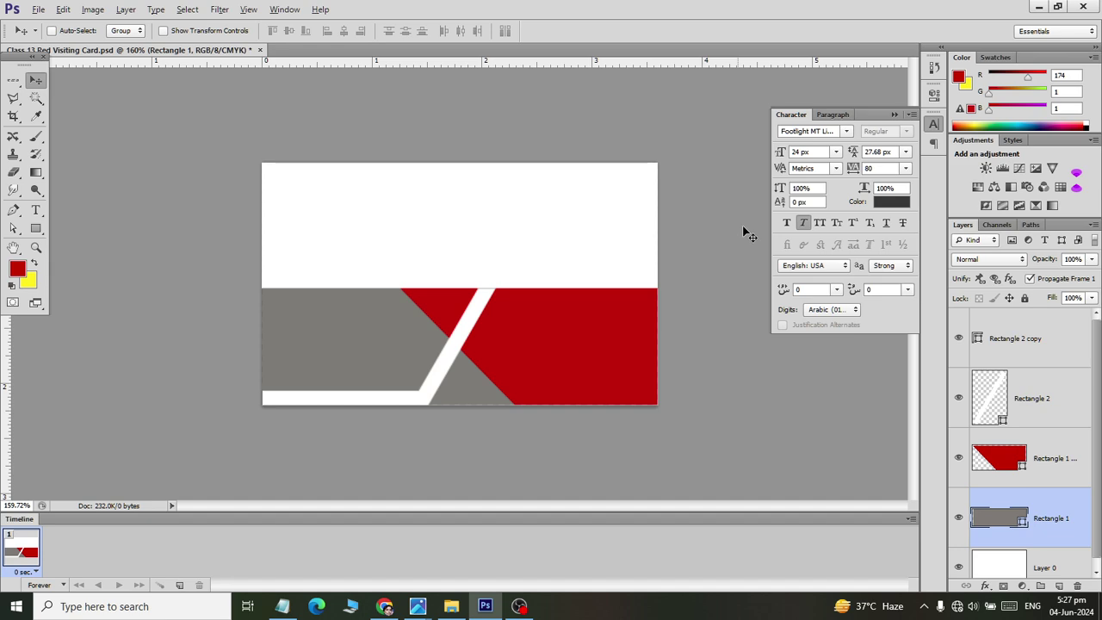
pyautogui.hotkey('alt', 'Tab')
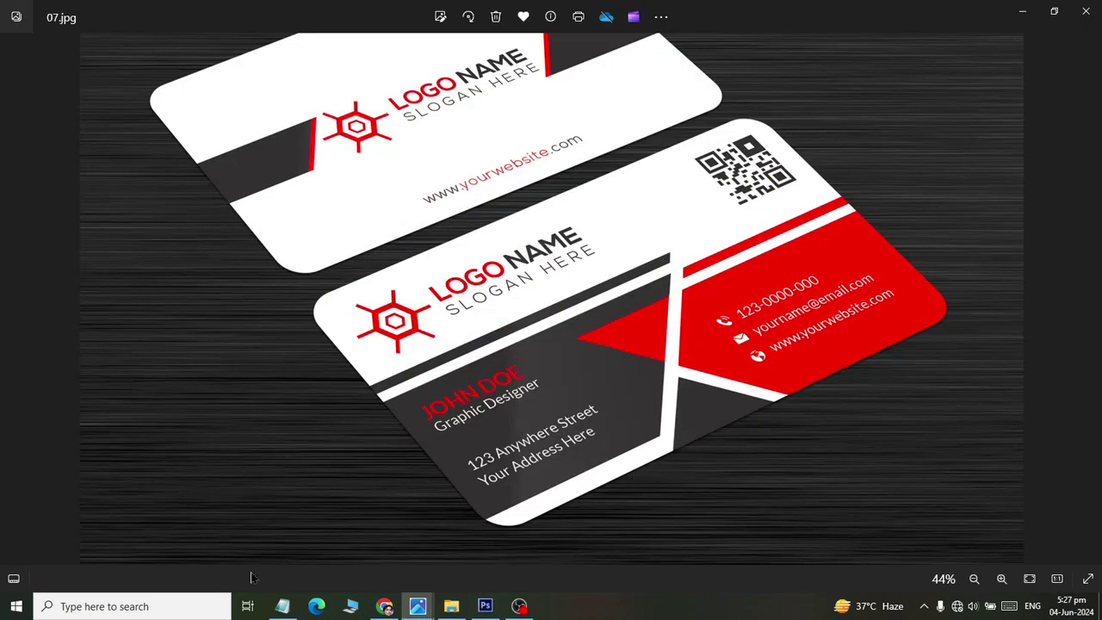
pyautogui.hotkey('alt', 'Tab')
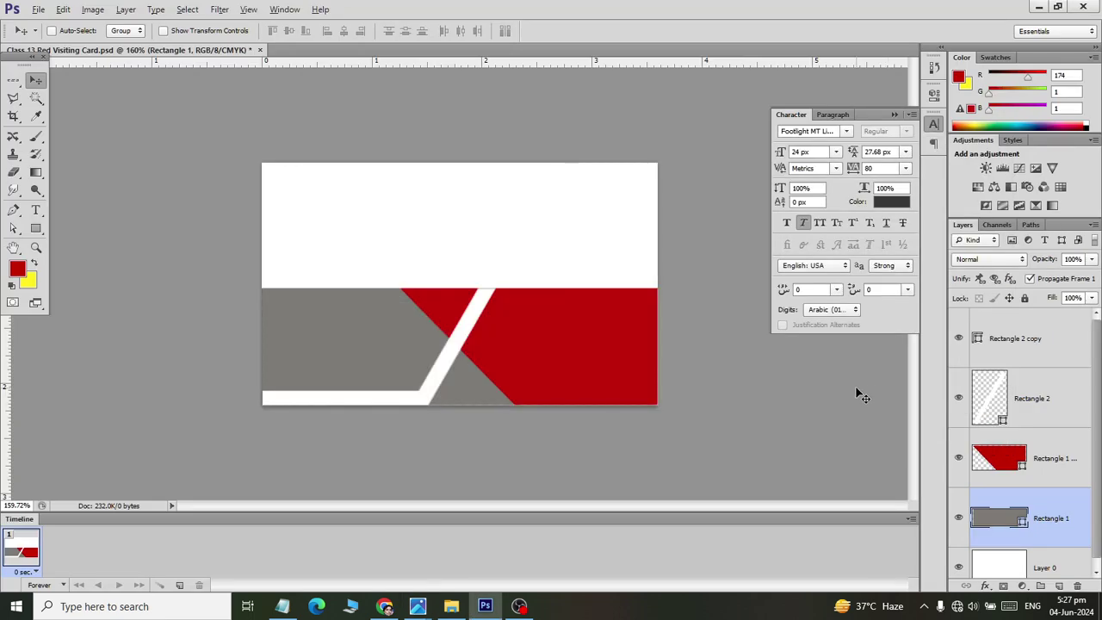
# Duplicate the white diagonal strip and flip the copy horizontally
pyautogui.click(1025, 402)
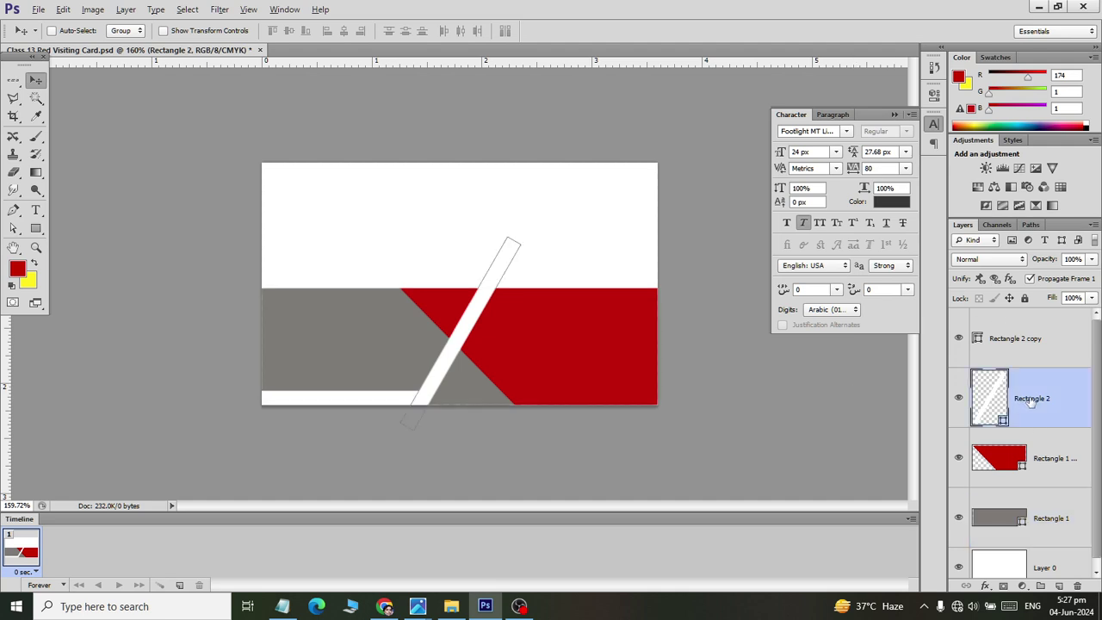
pyautogui.hotkey('ctrl', 'j')
pyautogui.moveTo(468, 323); pyautogui.dragTo(329, 394)
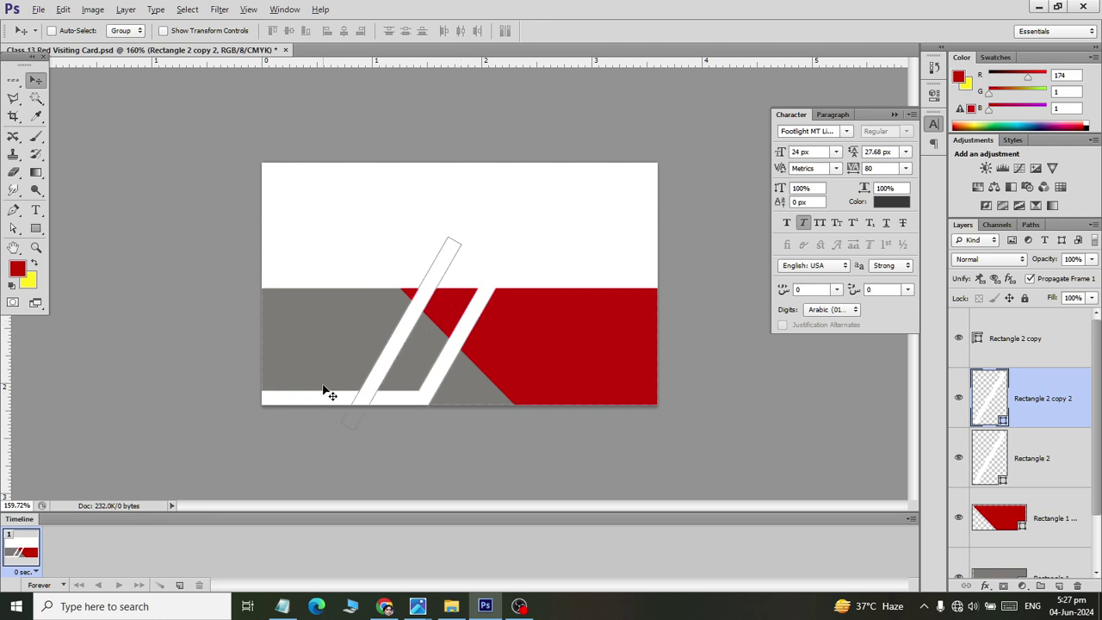
pyautogui.click(63, 8)
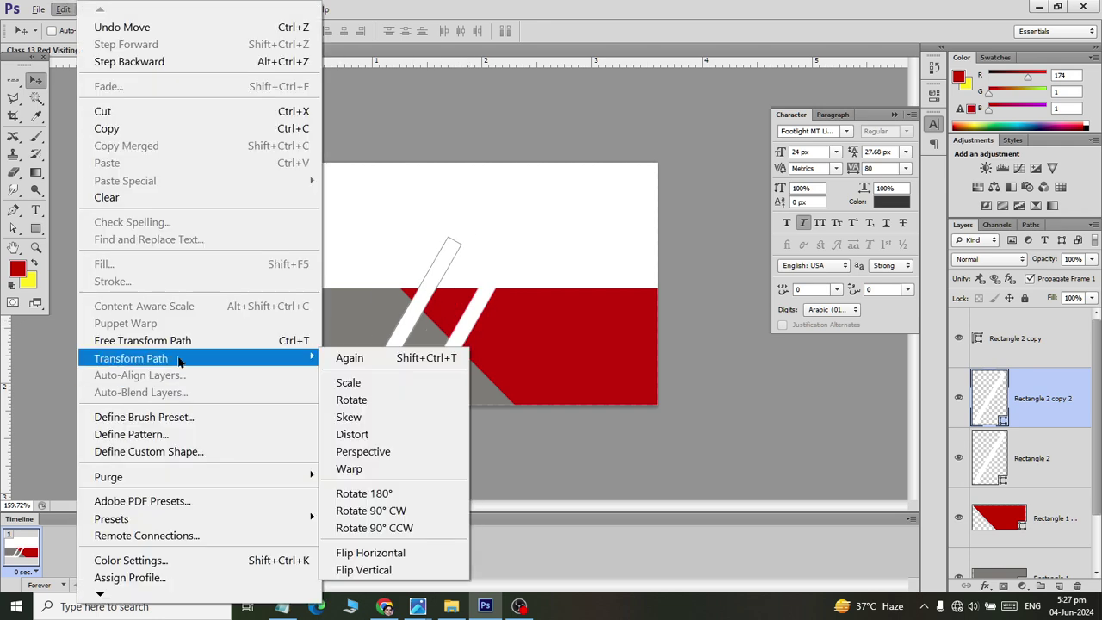
pyautogui.click(397, 553)
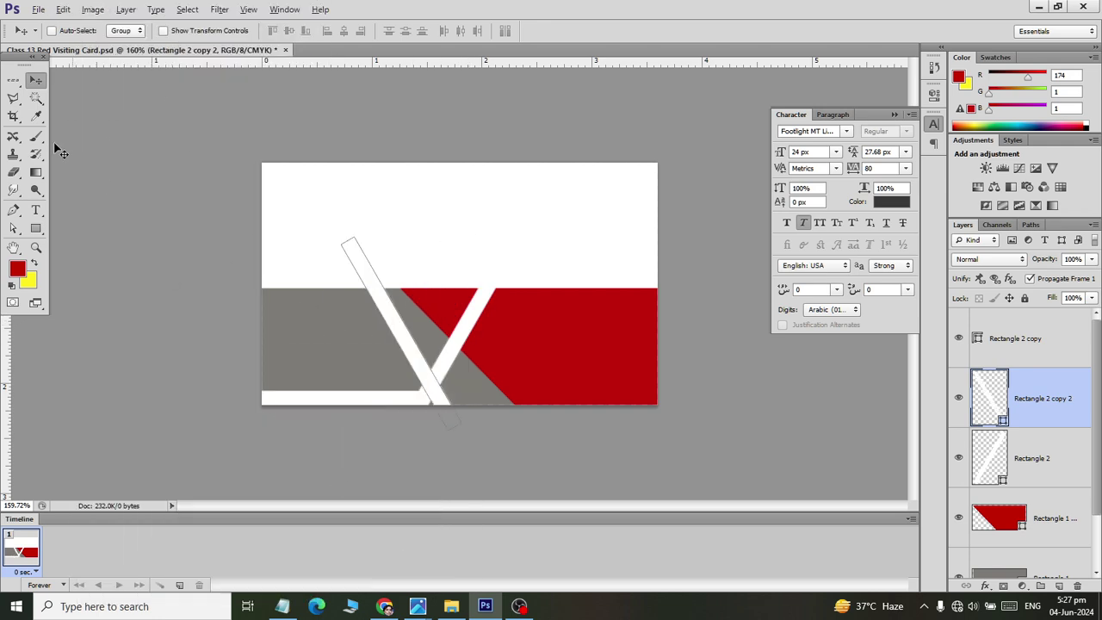
# Nudge the mirrored strip with arrow keys until it crosses the original as an X
pyautogui.press('Right')
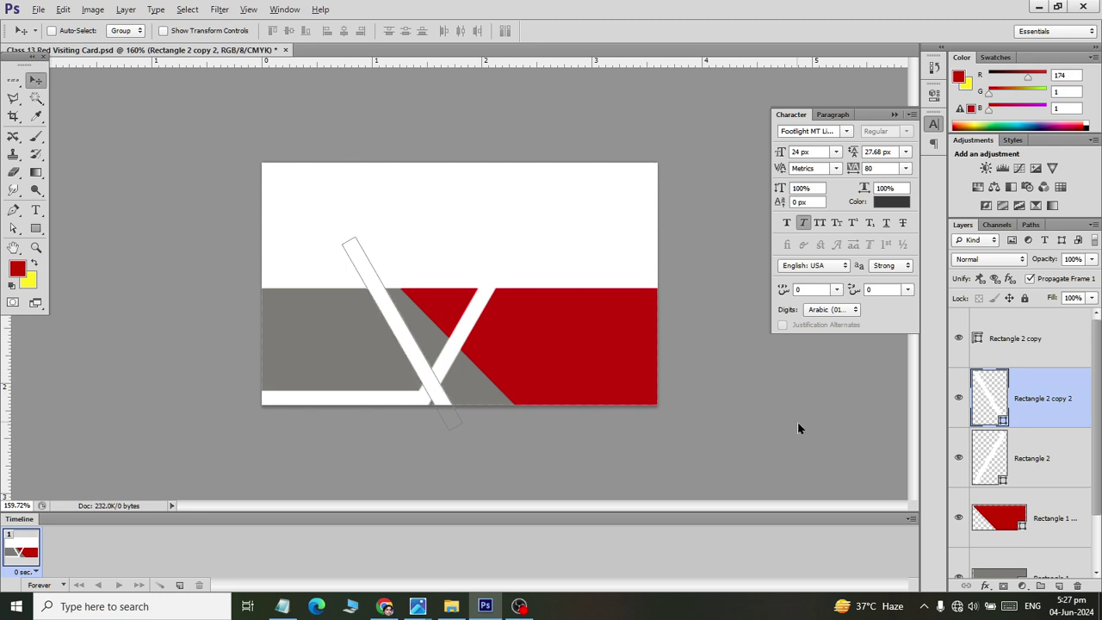
pyautogui.press('Right')
pyautogui.press('Right')
pyautogui.press('Right')
pyautogui.press('Right')
pyautogui.press('Right')
pyautogui.press('Right')
pyautogui.press('Right')
pyautogui.press('Right')
pyautogui.press('Right')
pyautogui.press('Right')
pyautogui.press('Right')
pyautogui.press('Right')
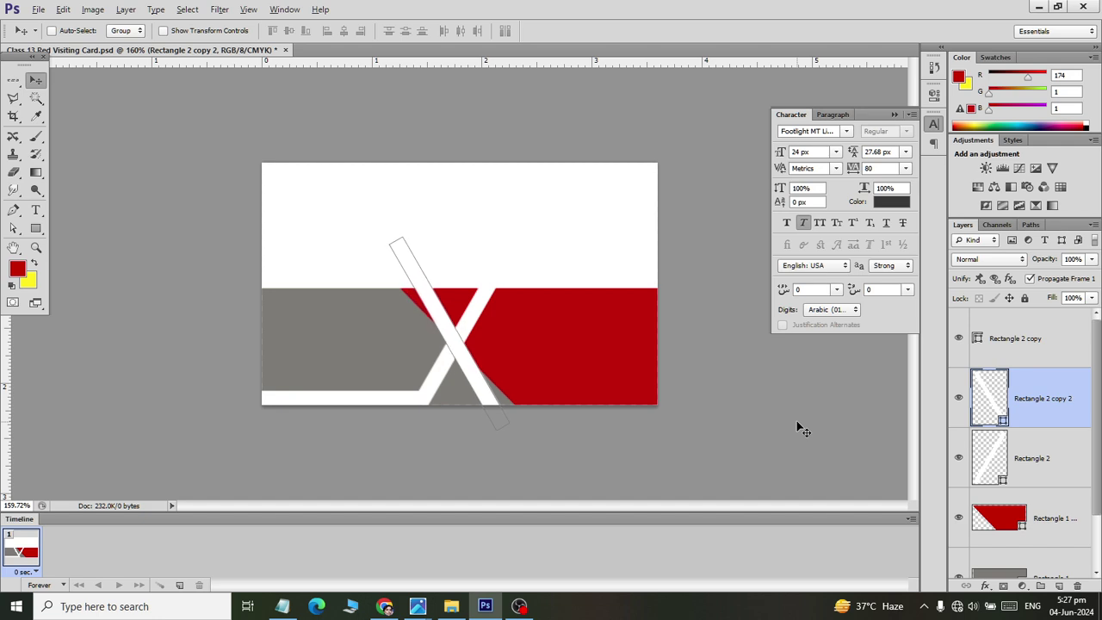
pyautogui.press('Right')
pyautogui.press('Right')
pyautogui.press('Right')
pyautogui.press('Right')
pyautogui.press('Right')
pyautogui.press('Right')
pyautogui.press('Right')
pyautogui.press('Right')
pyautogui.press('Right')
pyautogui.press('Right')
pyautogui.press('Right')
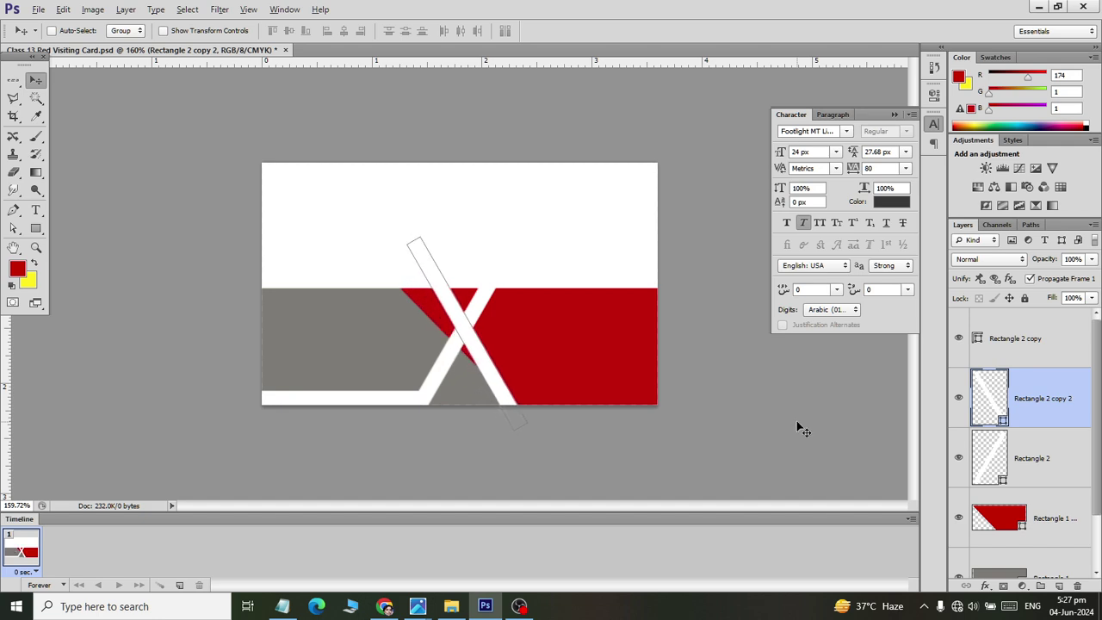
pyautogui.press('Right')
pyautogui.press('Right')
pyautogui.press('Right')
pyautogui.press('Right')
pyautogui.press('Right')
pyautogui.press('Right')
pyautogui.press('Left')
pyautogui.press('Left')
pyautogui.press('Left')
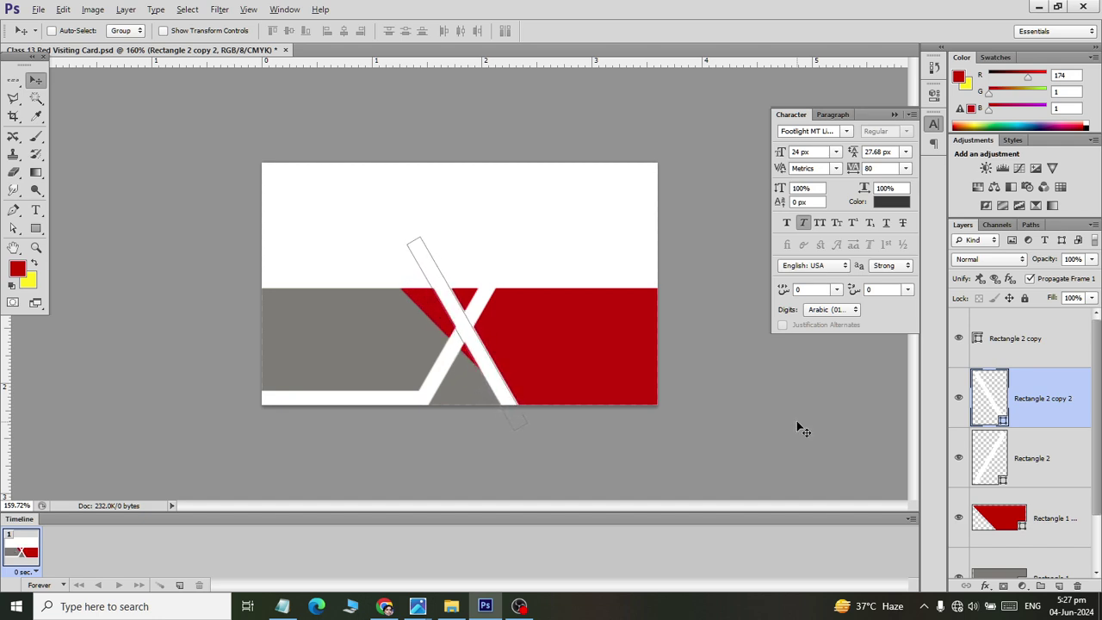
pyautogui.press('Left')
pyautogui.press('Left')
pyautogui.press('Left')
pyautogui.press('Left')
pyautogui.press('Left')
pyautogui.press('Left')
pyautogui.press('Left')
pyautogui.press('Left')
pyautogui.press('Right')
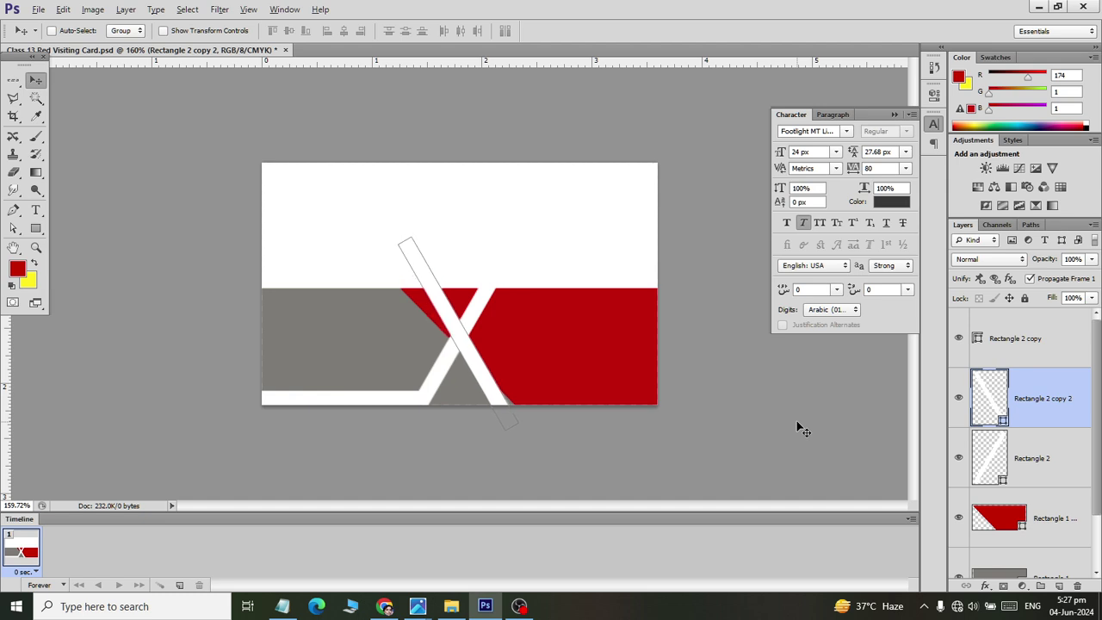
pyautogui.press('Right')
pyautogui.press('Right')
pyautogui.press('Right')
pyautogui.press('Right')
pyautogui.press('Right')
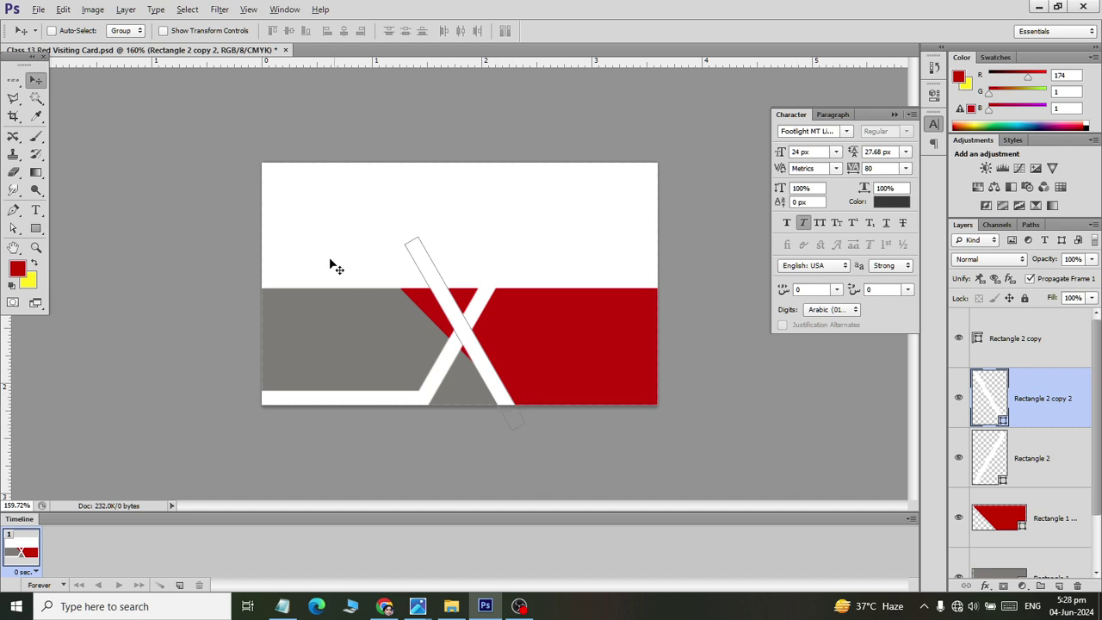
# Rotate the mirrored strip to −13.32° and apply the transformation
pyautogui.click(30, 140)
pyautogui.hotkey('ctrl', 't')
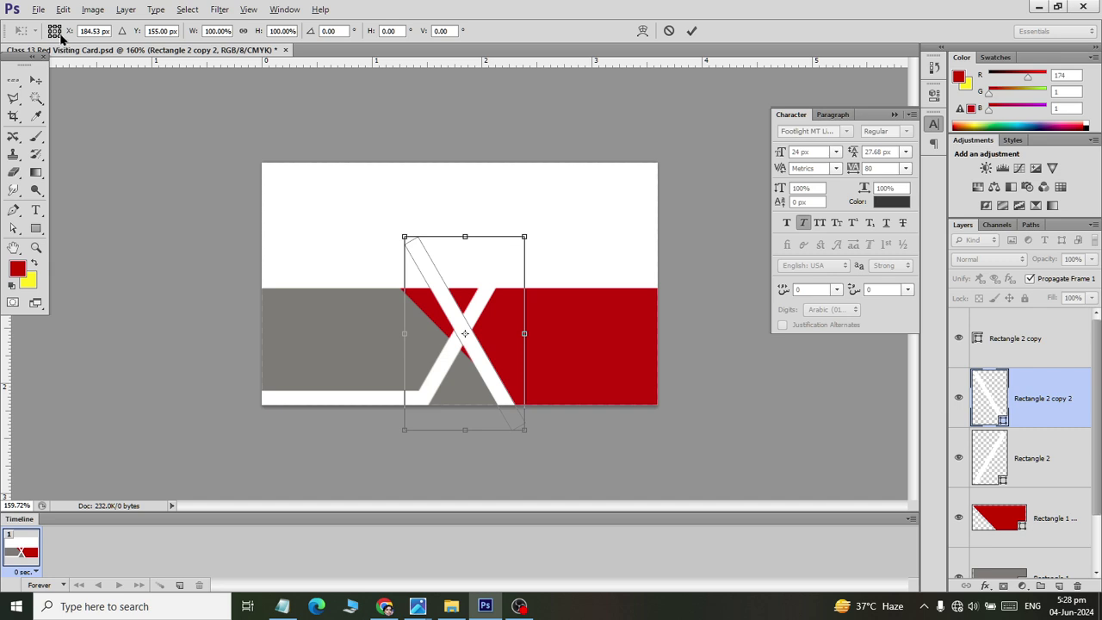
pyautogui.click(58, 32)
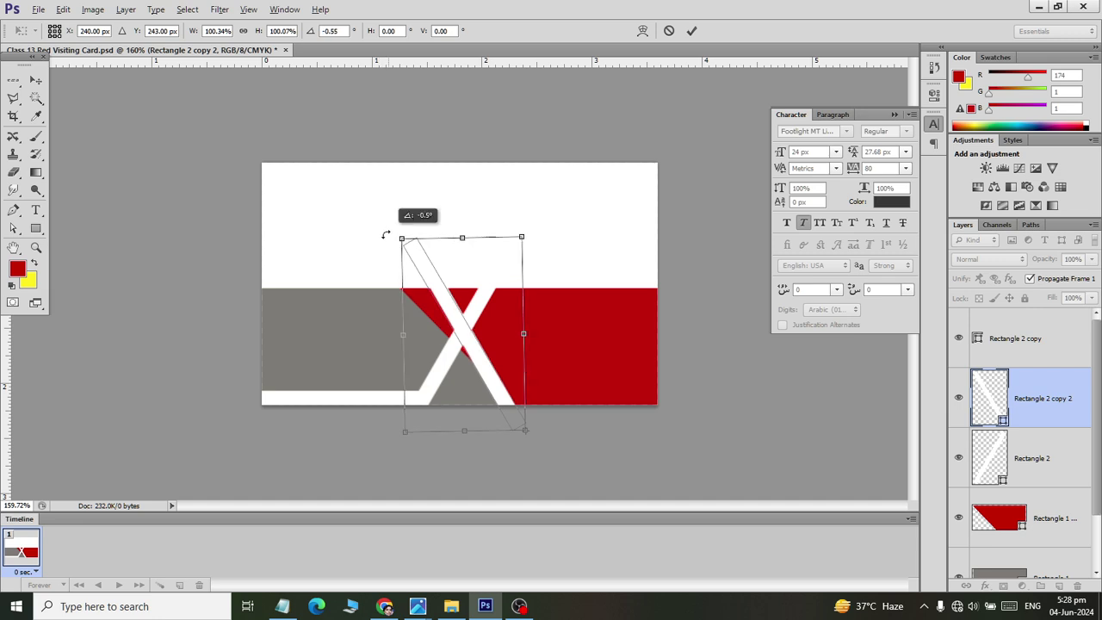
pyautogui.moveTo(382, 226); pyautogui.dragTo(360, 273)
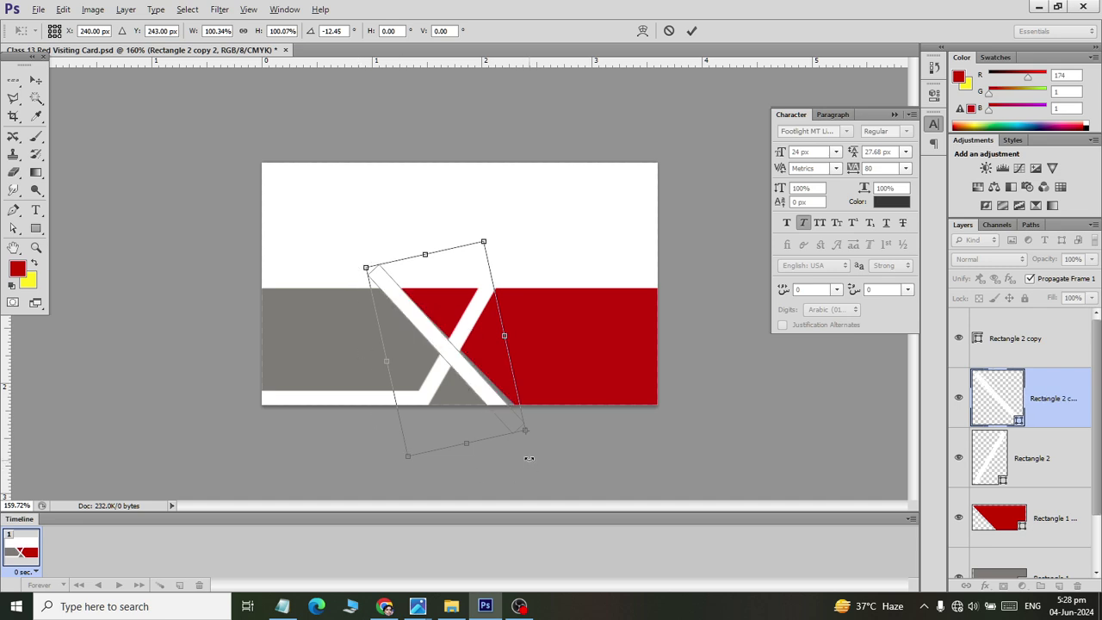
pyautogui.scroll(3, 363, 258)
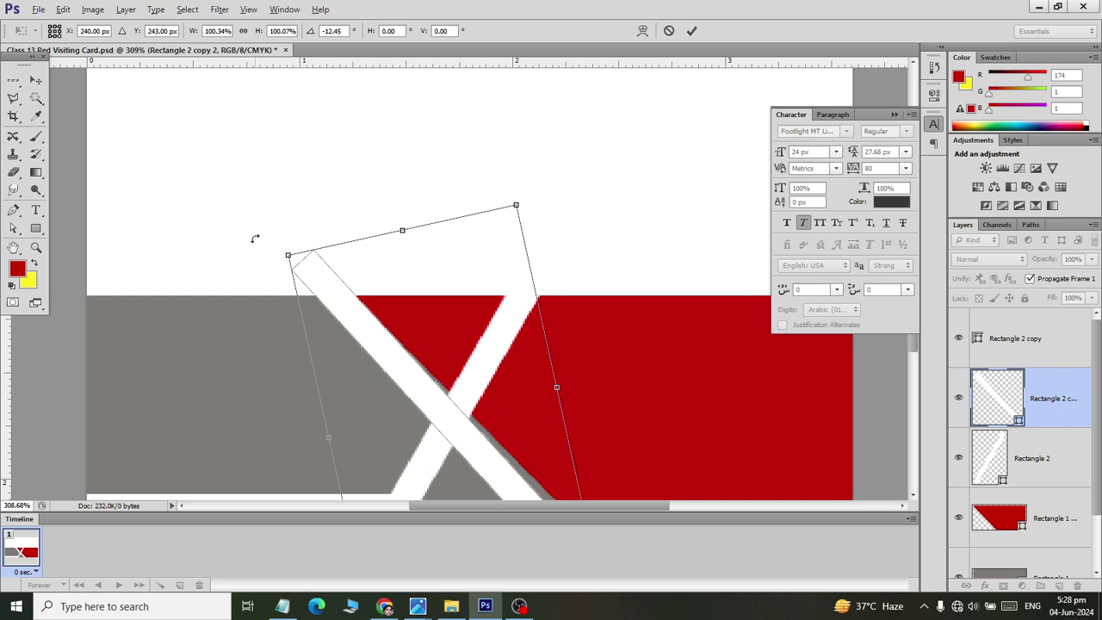
pyautogui.moveTo(257, 240); pyautogui.dragTo(263, 242)
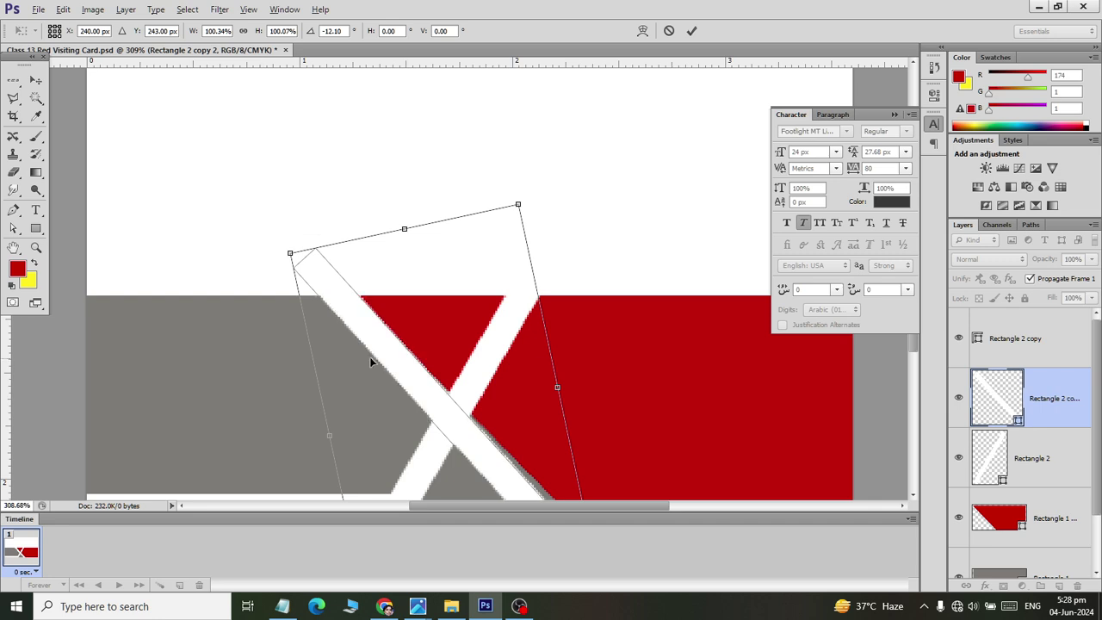
pyautogui.scroll(-2, 378, 357)
pyautogui.scroll(-1, 383, 354)
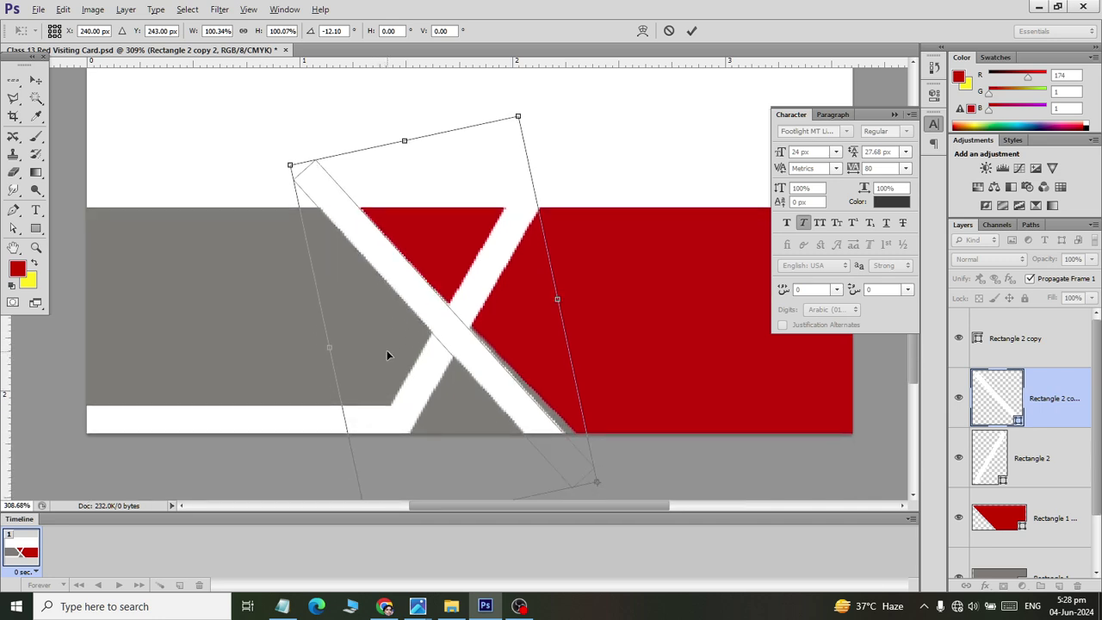
pyautogui.click(51, 27)
pyautogui.moveTo(607, 493); pyautogui.dragTo(621, 498)
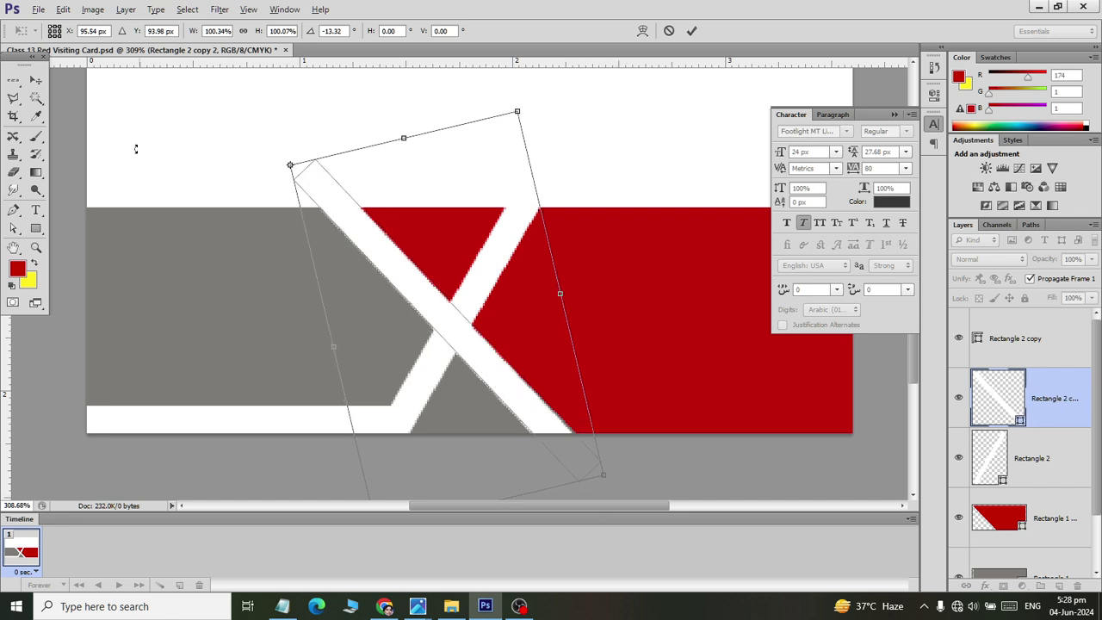
pyautogui.click(31, 81)
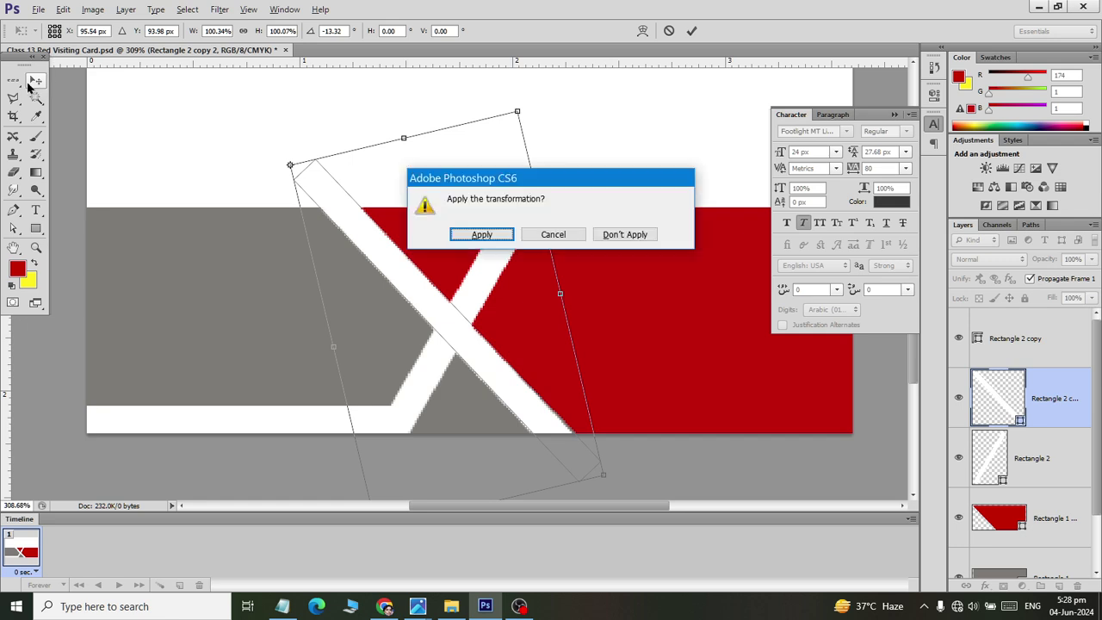
pyautogui.click(450, 236)
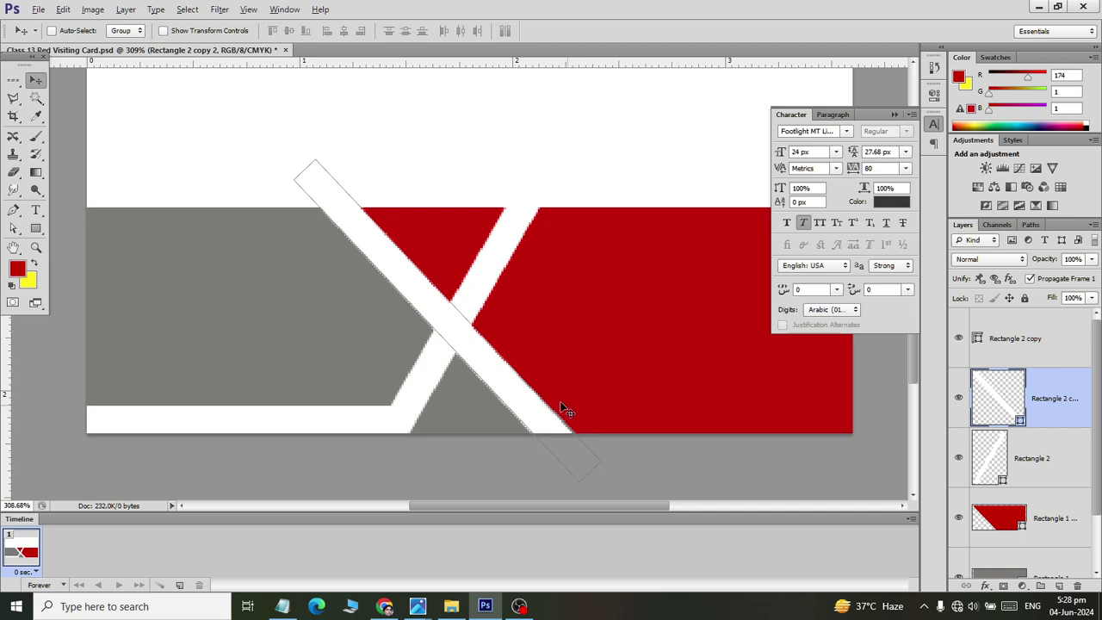
# Compare with the reference card and select the Rectangle 2 copy layer
pyautogui.hotkey('alt', 'Tab')
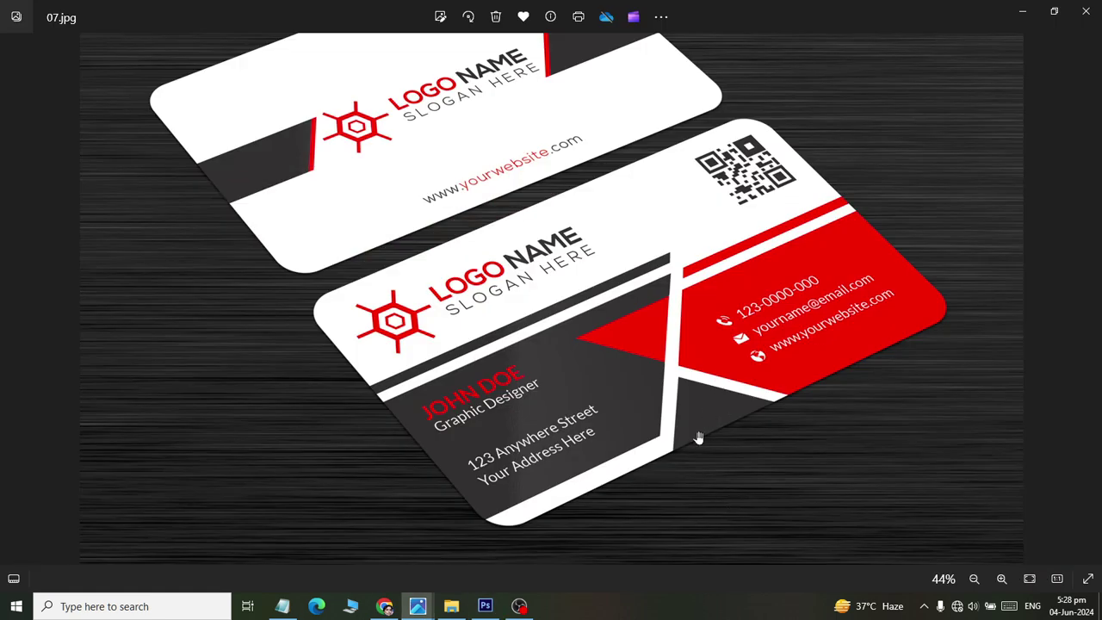
pyautogui.hotkey('alt', 'Tab')
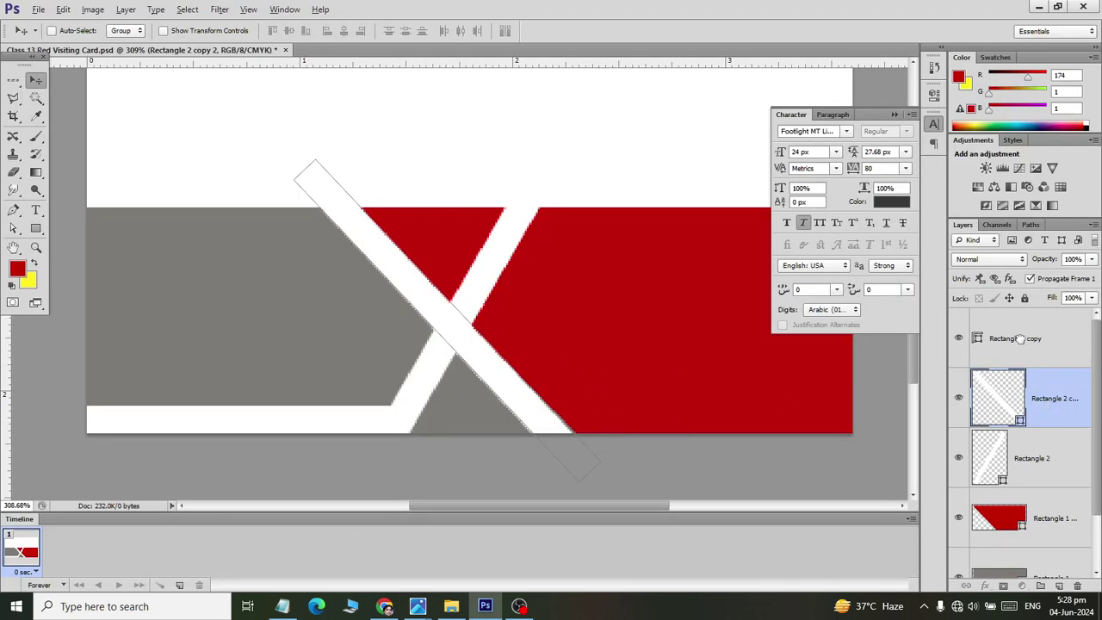
pyautogui.click(1018, 338)
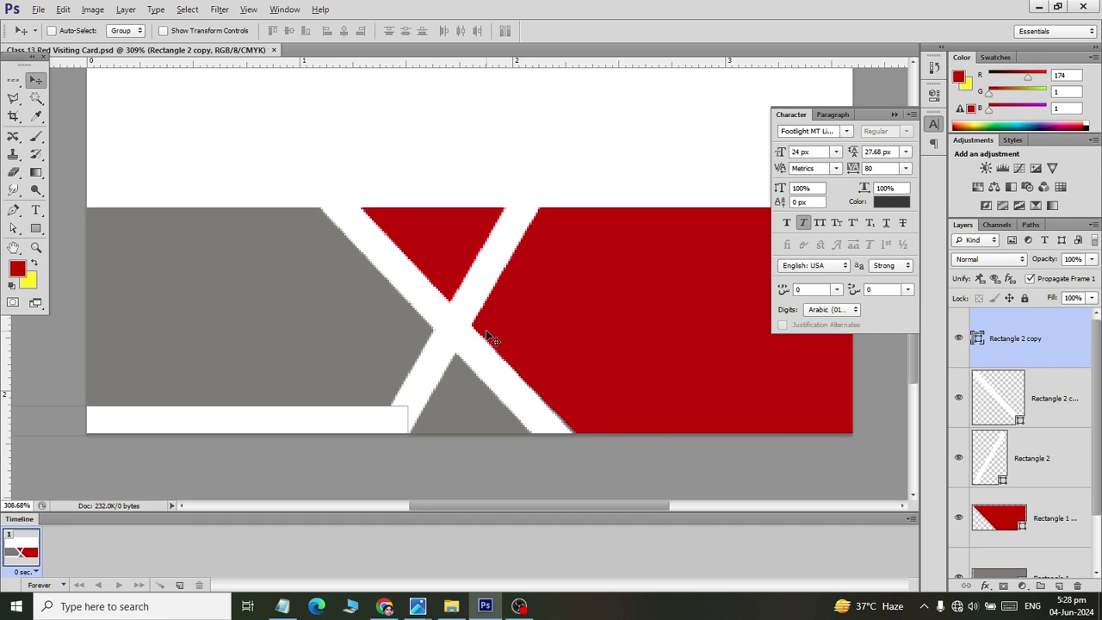
pyautogui.hotkey('alt', 'Tab')
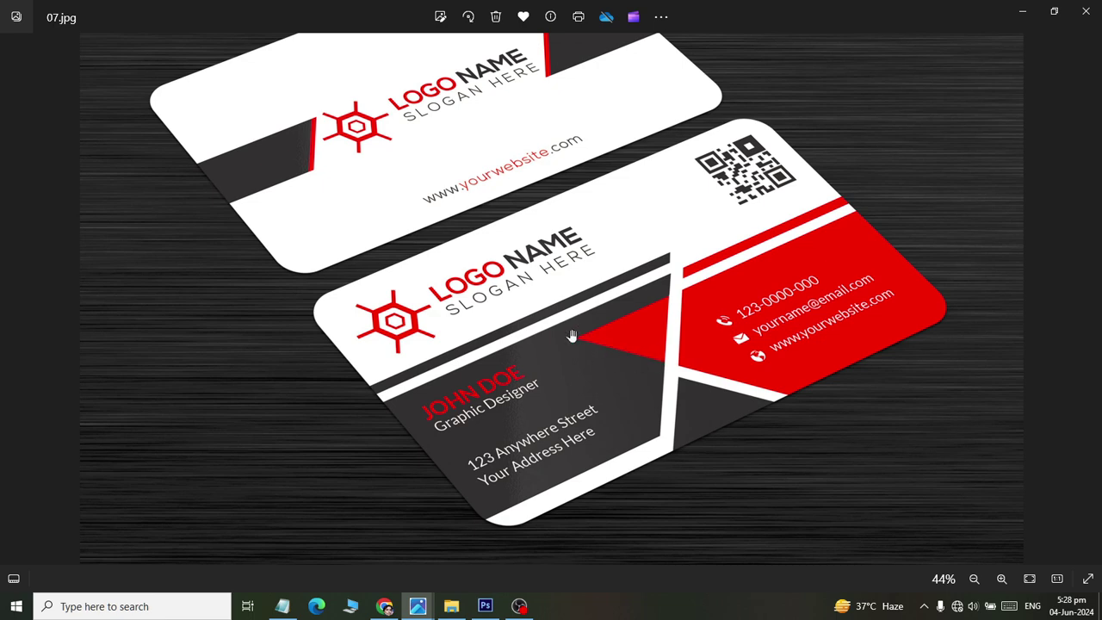
# Rasterize the Rectangle 2 copy 2 layer into pixels
pyautogui.hotkey('alt', 'Tab')
pyautogui.scroll(1, 463, 326)
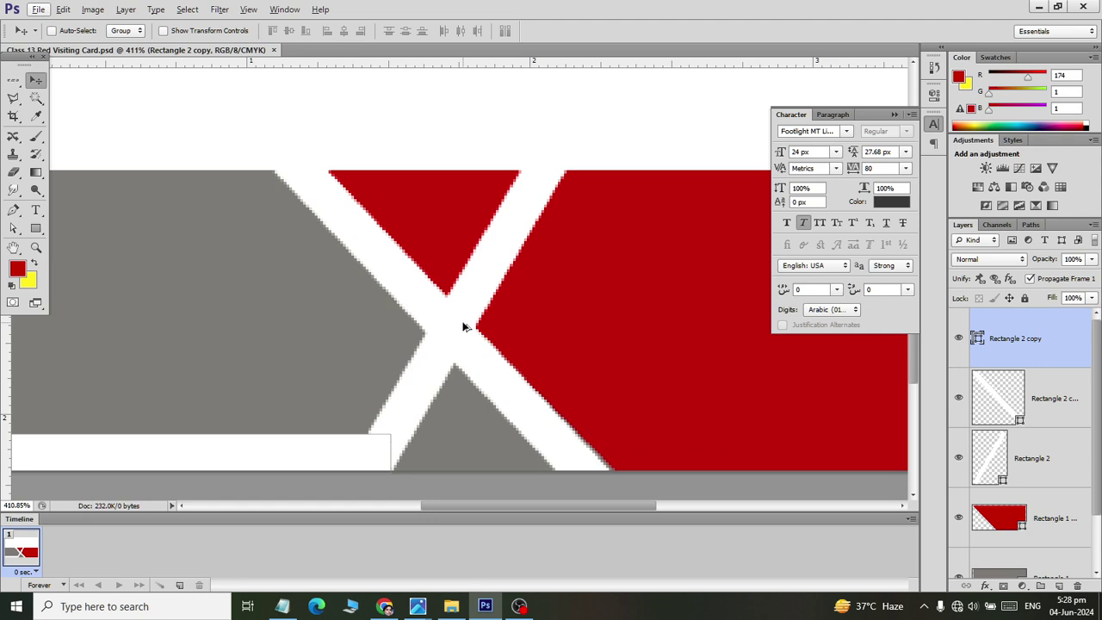
pyautogui.click(1036, 397)
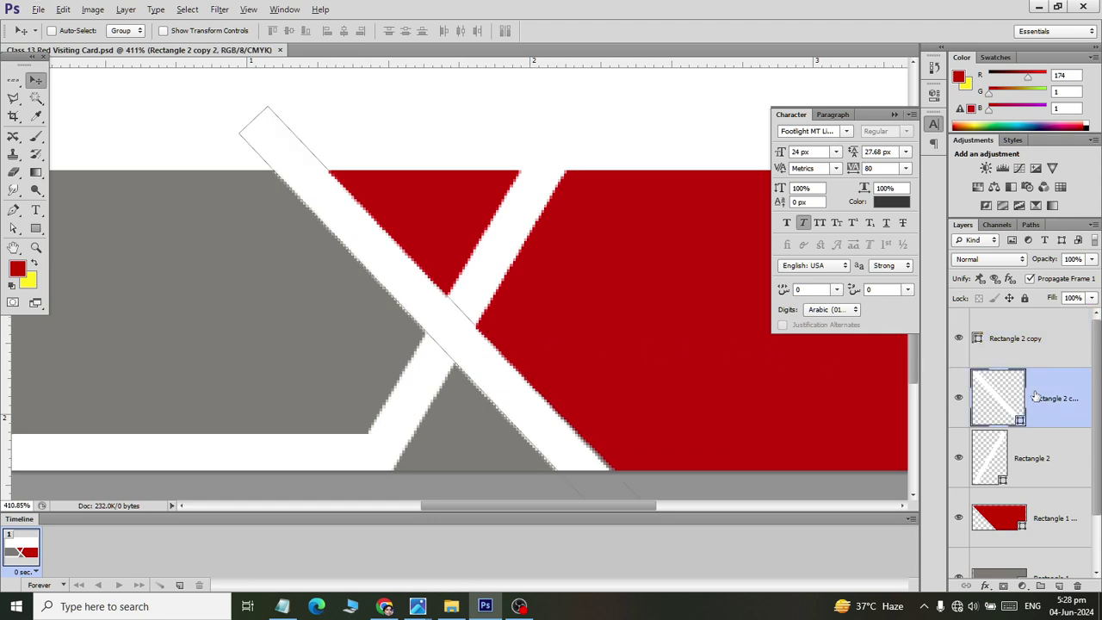
pyautogui.rightClick(1047, 400)
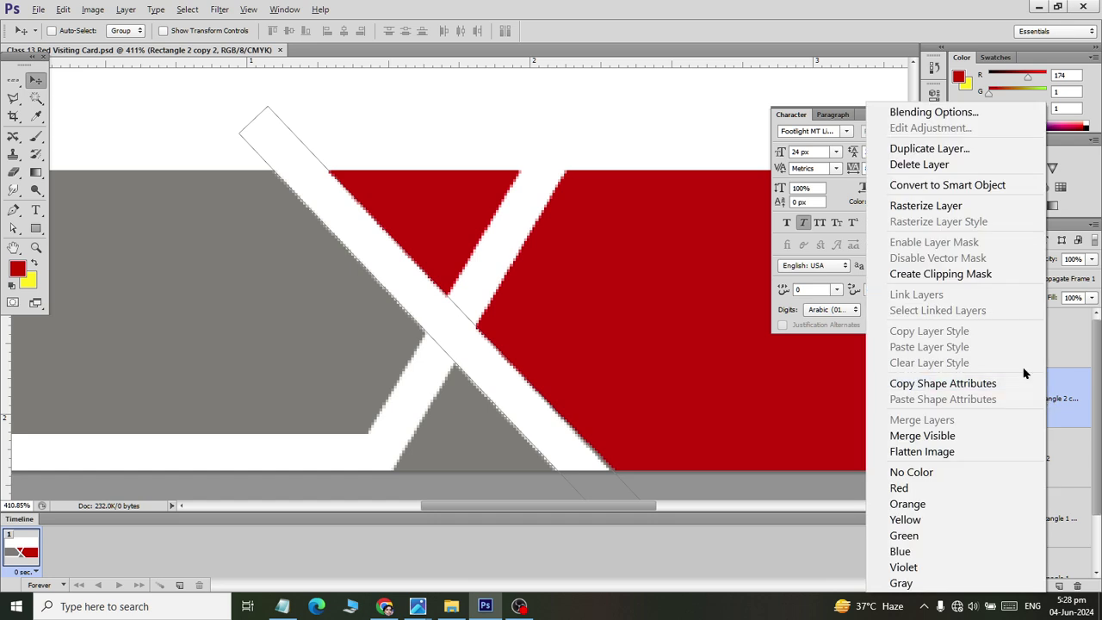
pyautogui.click(984, 211)
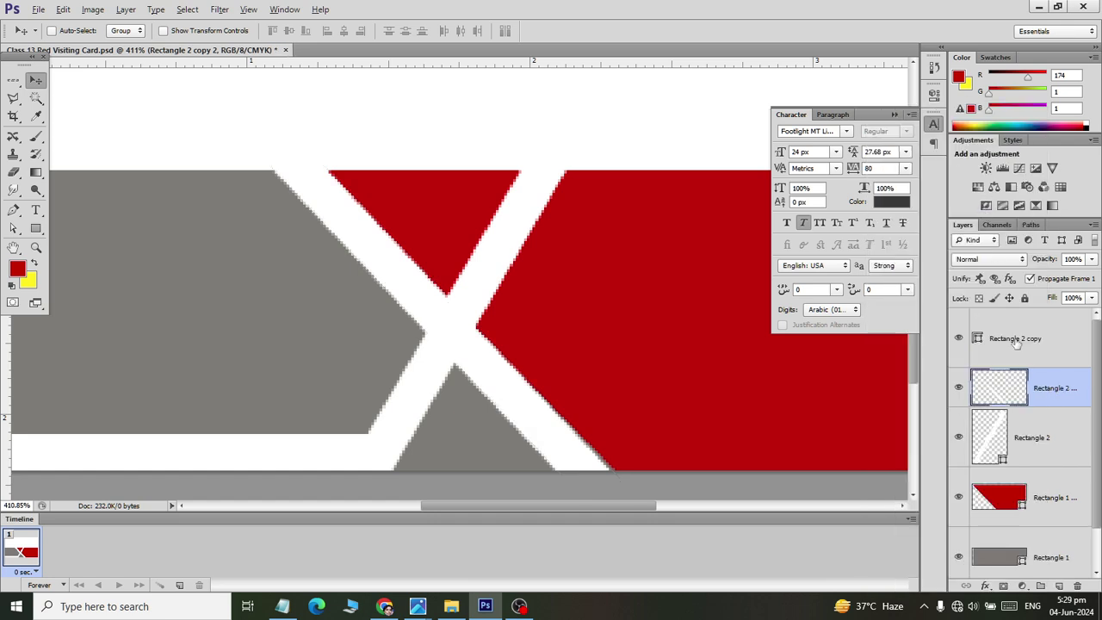
pyautogui.click(14, 102)
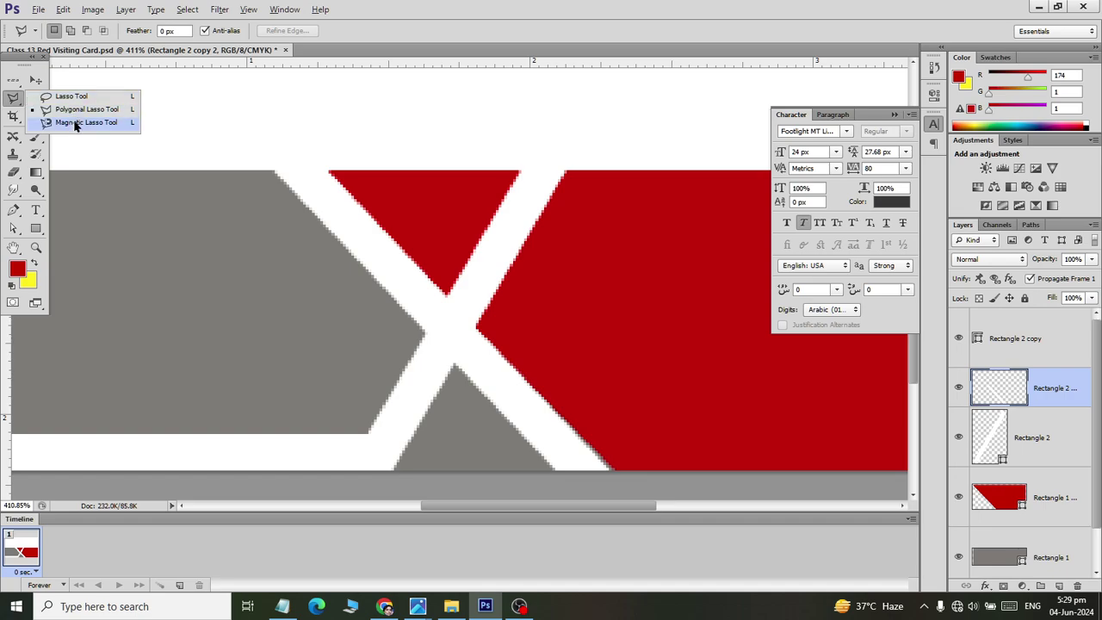
# Start a polygonal lasso outline from the red triangle's tip down the white strip's edge
pyautogui.click(76, 110)
pyautogui.scroll(3, 428, 324)
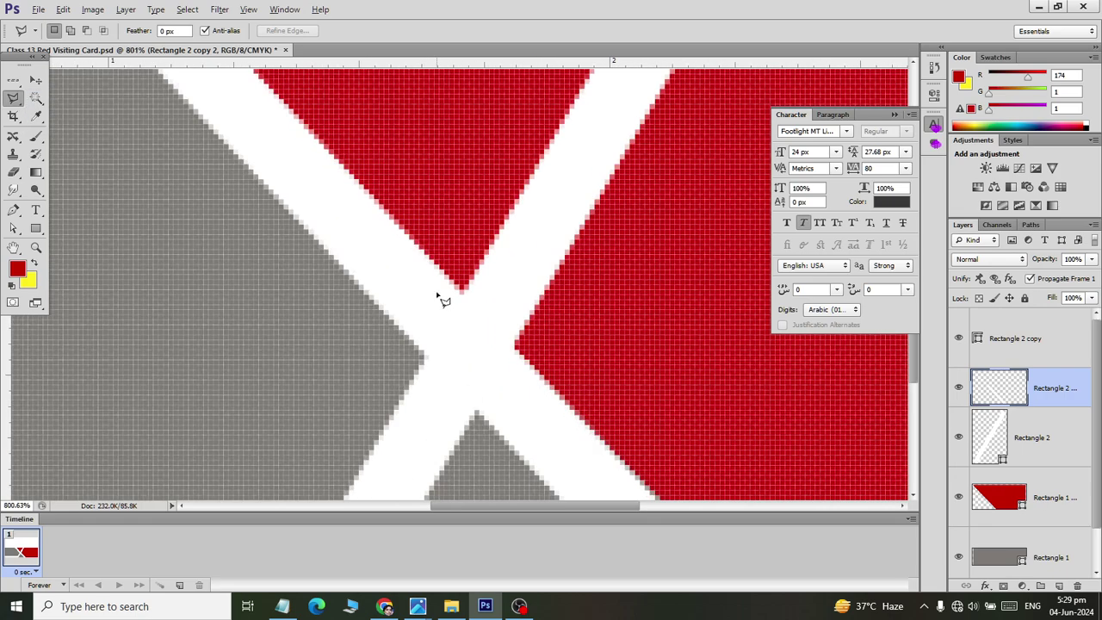
pyautogui.scroll(1, 442, 296)
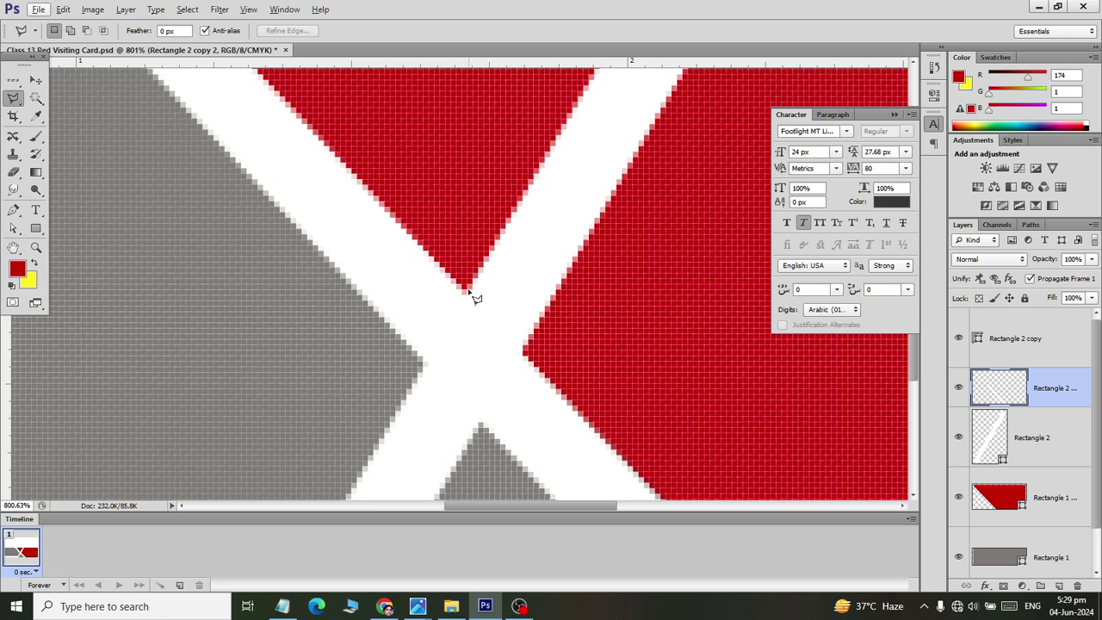
pyautogui.click(465, 288)
pyautogui.click(422, 362)
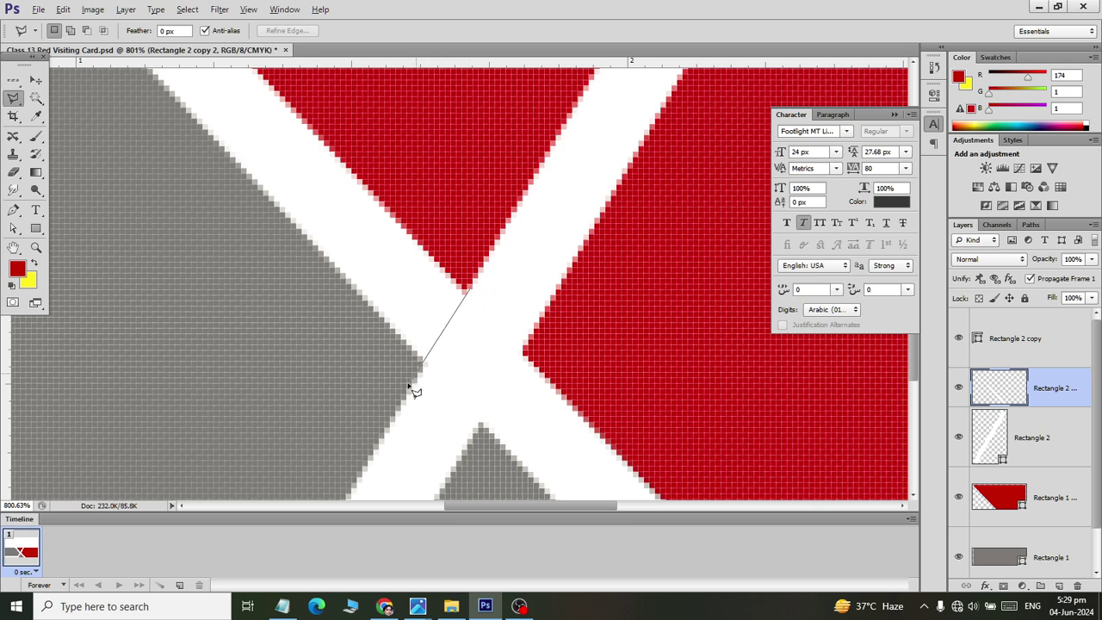
pyautogui.press('Escape')
pyautogui.click(471, 290)
pyautogui.click(422, 362)
pyautogui.click(400, 400)
# Close the selection around the strip's upper-left arm, fill it grey, and deselect
pyautogui.scroll(2, 130, 134)
pyautogui.scroll(2, 103, 134)
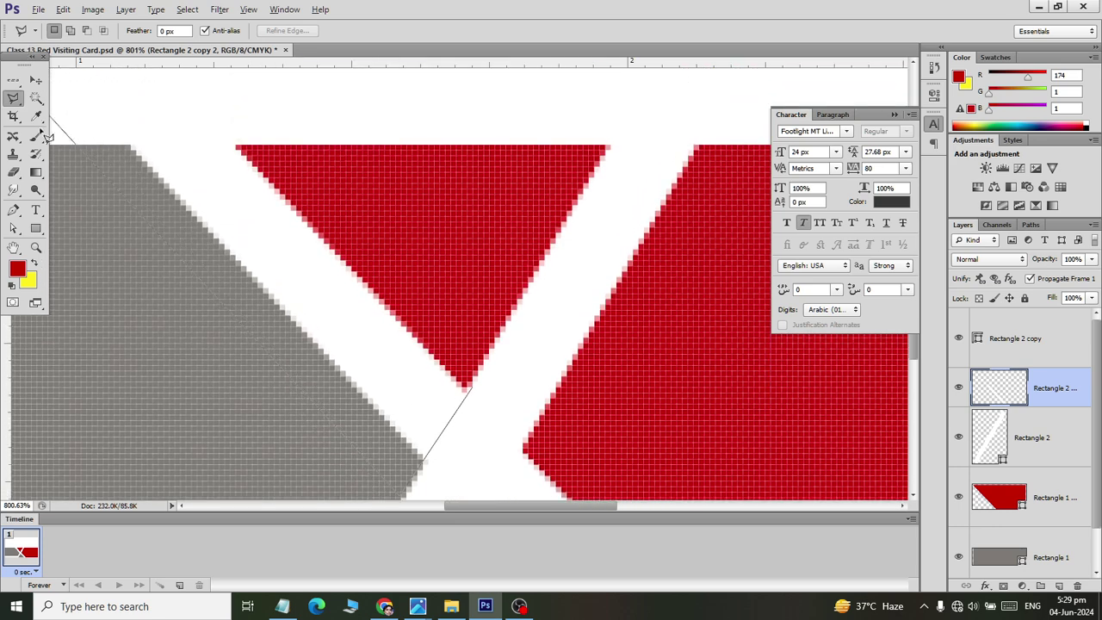
pyautogui.click(82, 123)
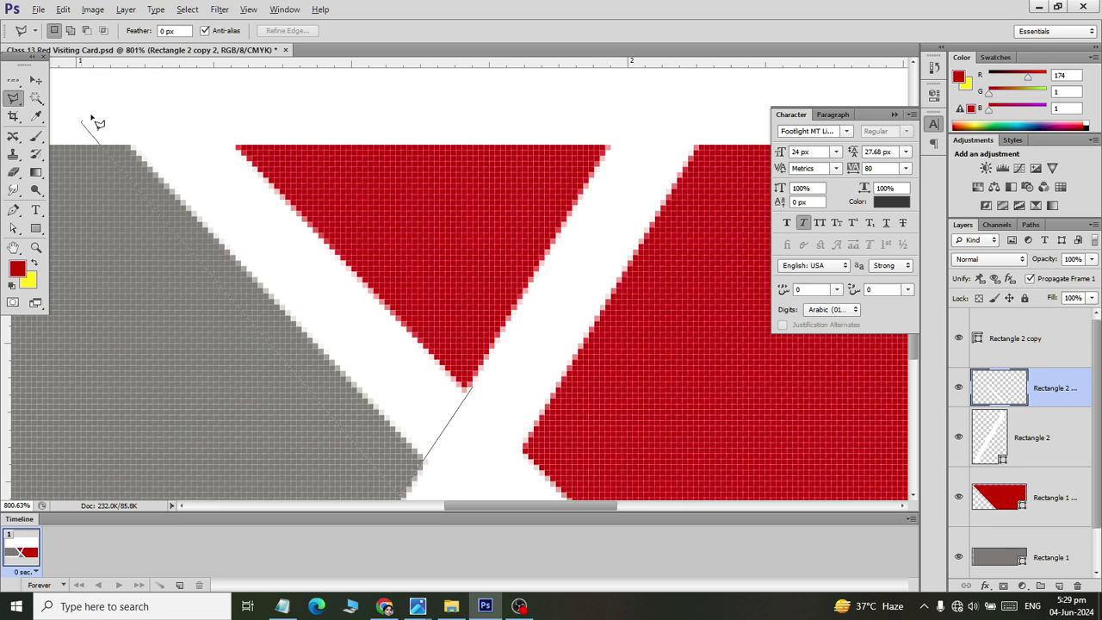
pyautogui.click(211, 72)
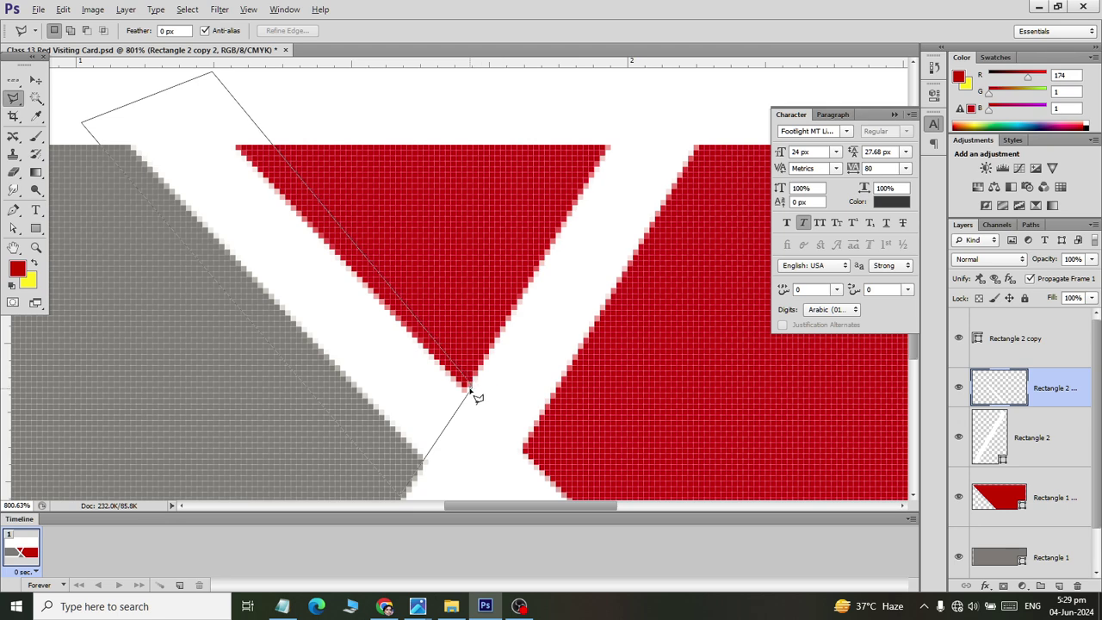
pyautogui.doubleClick(474, 392)
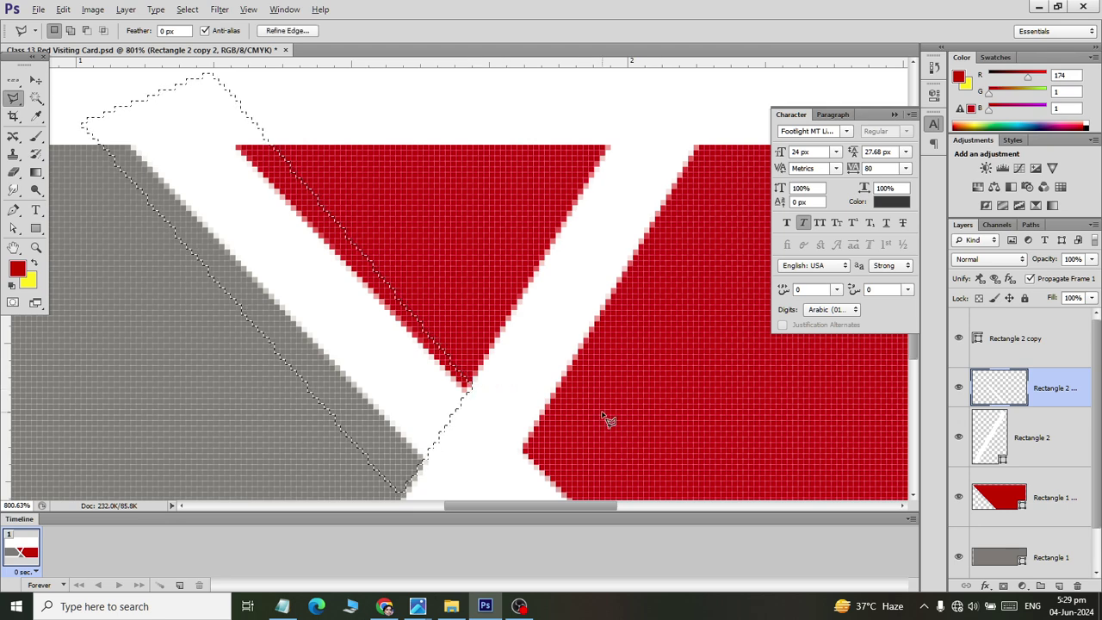
pyautogui.hotkey('alt', 'BackSpace')
pyautogui.hotkey('ctrl', 'd')
pyautogui.scroll(-5, 373, 183)
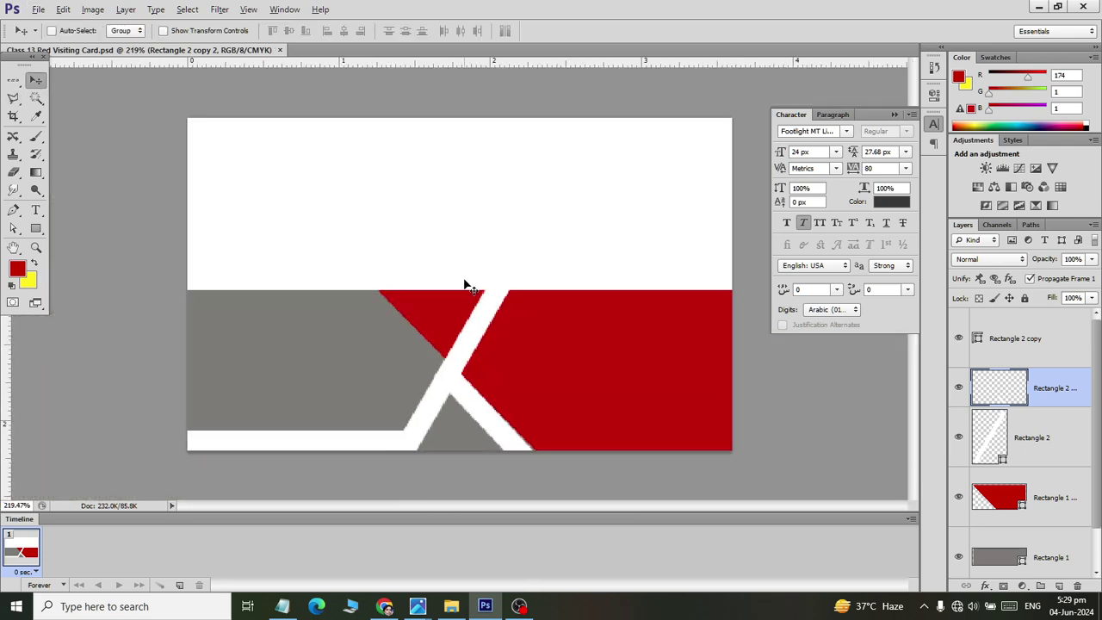
# Compare the design with reference card 07.jpg and select the red panel layer, Rectangle 1 copy
pyautogui.hotkey('alt', 'Tab')
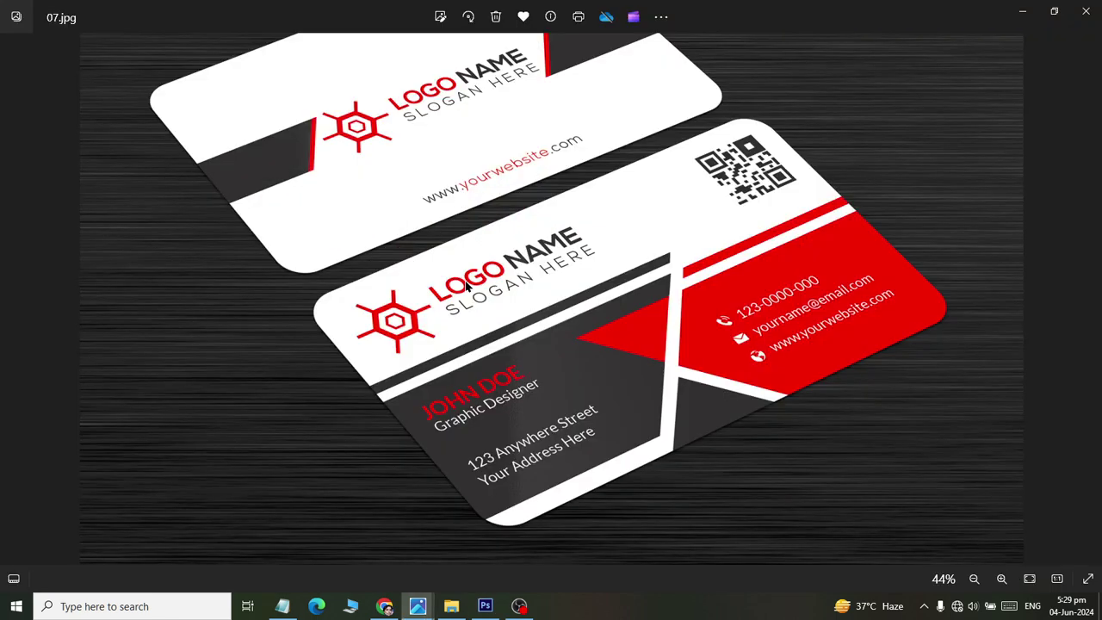
pyautogui.hotkey('alt', 'Tab')
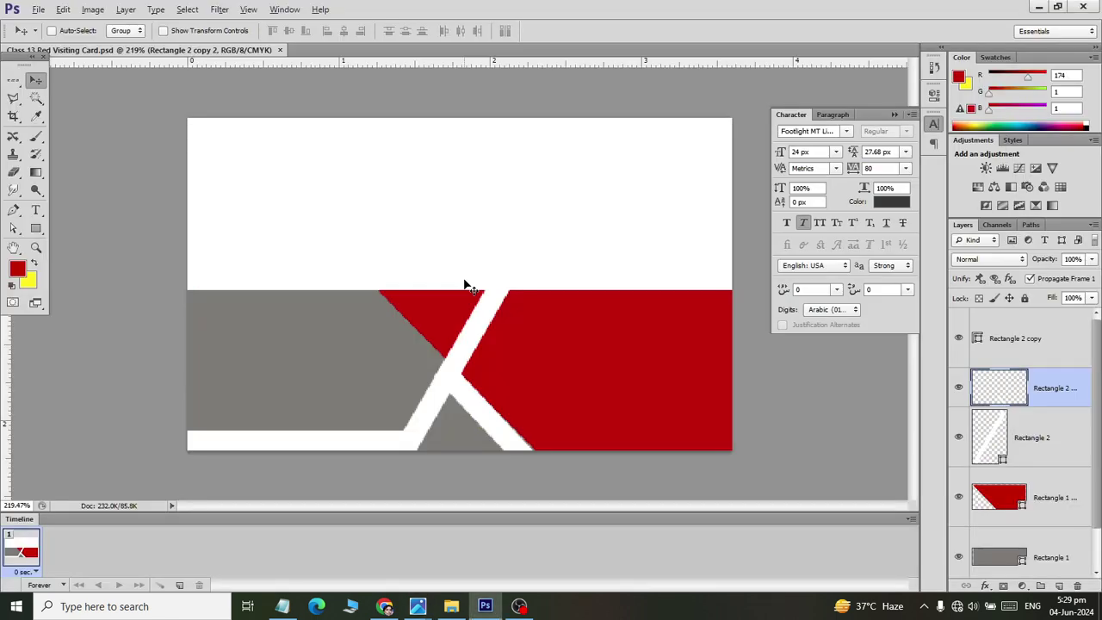
pyautogui.hotkey('alt', 'Tab')
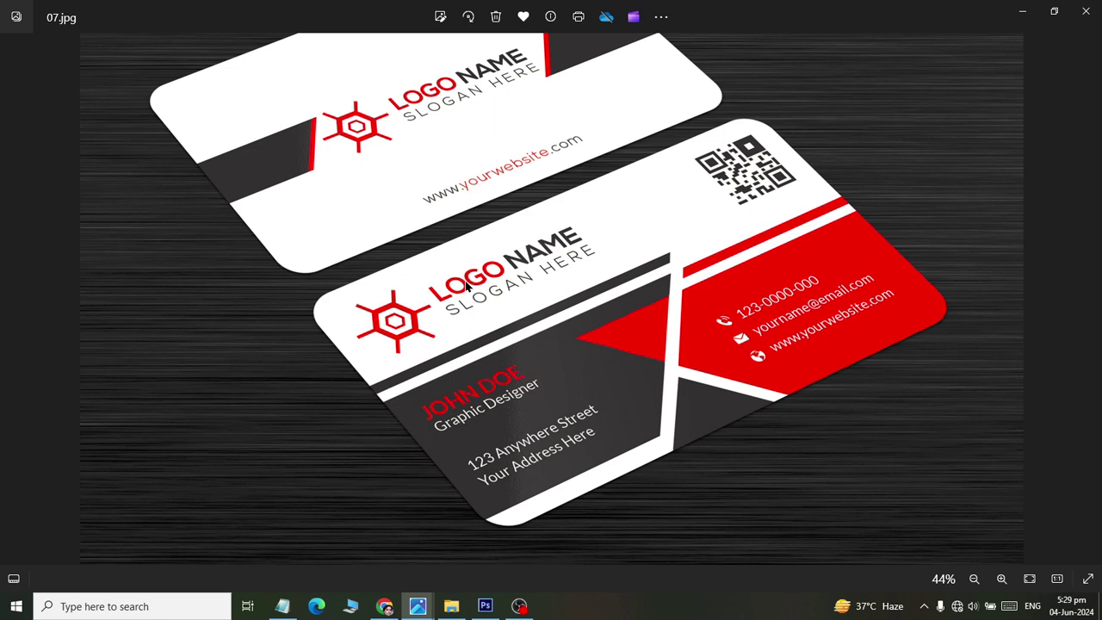
pyautogui.hotkey('alt', 'Tab')
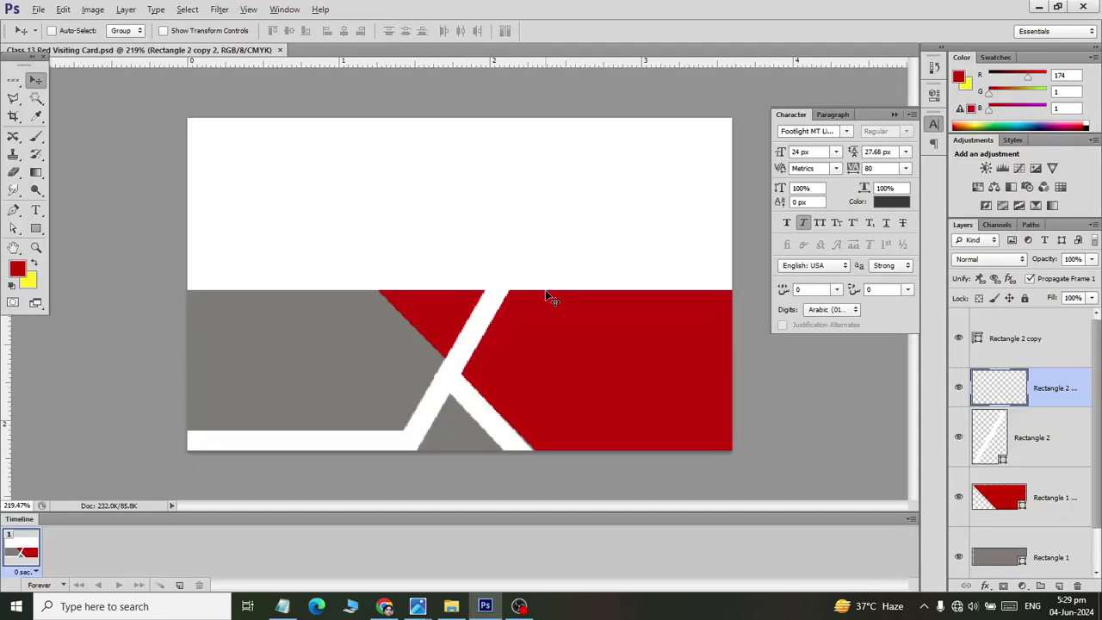
pyautogui.hotkey('alt', 'Tab')
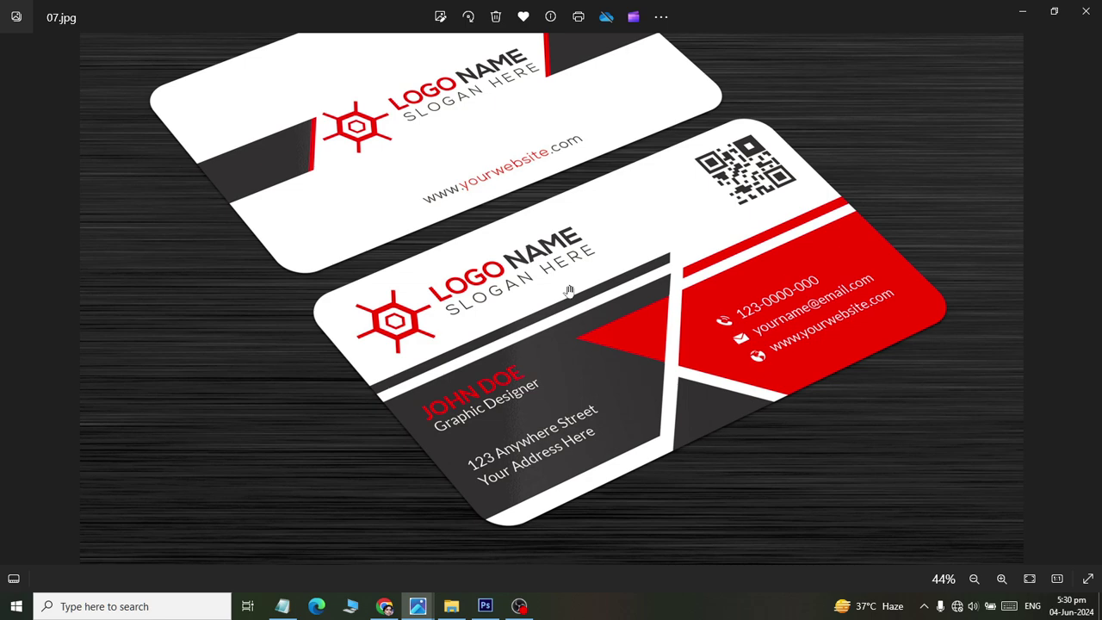
pyautogui.hotkey('alt', 'Tab')
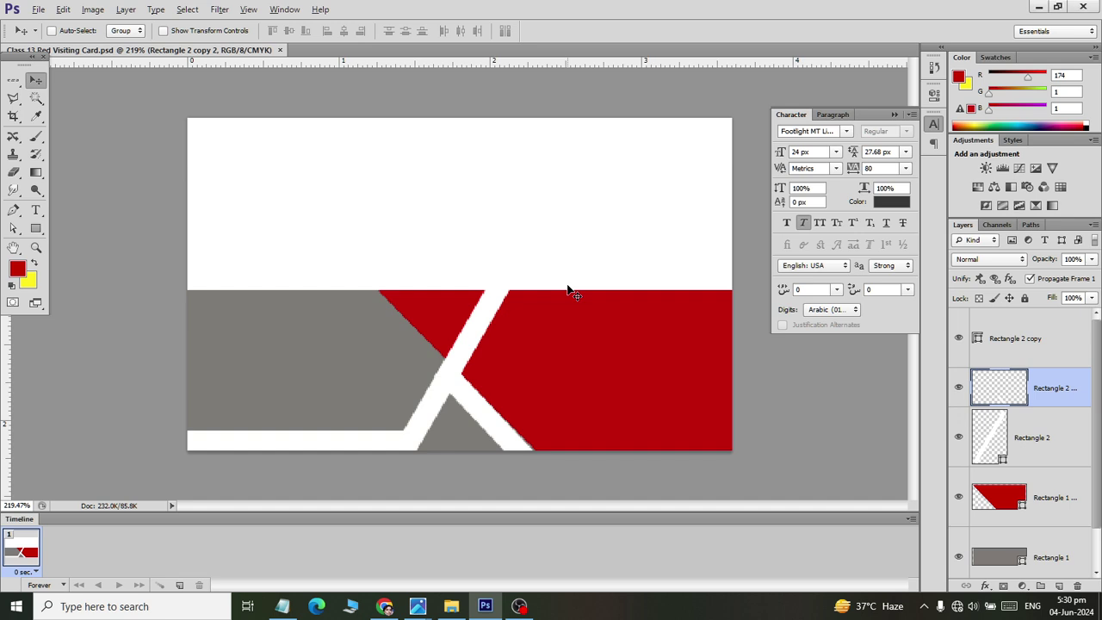
pyautogui.click(1045, 498)
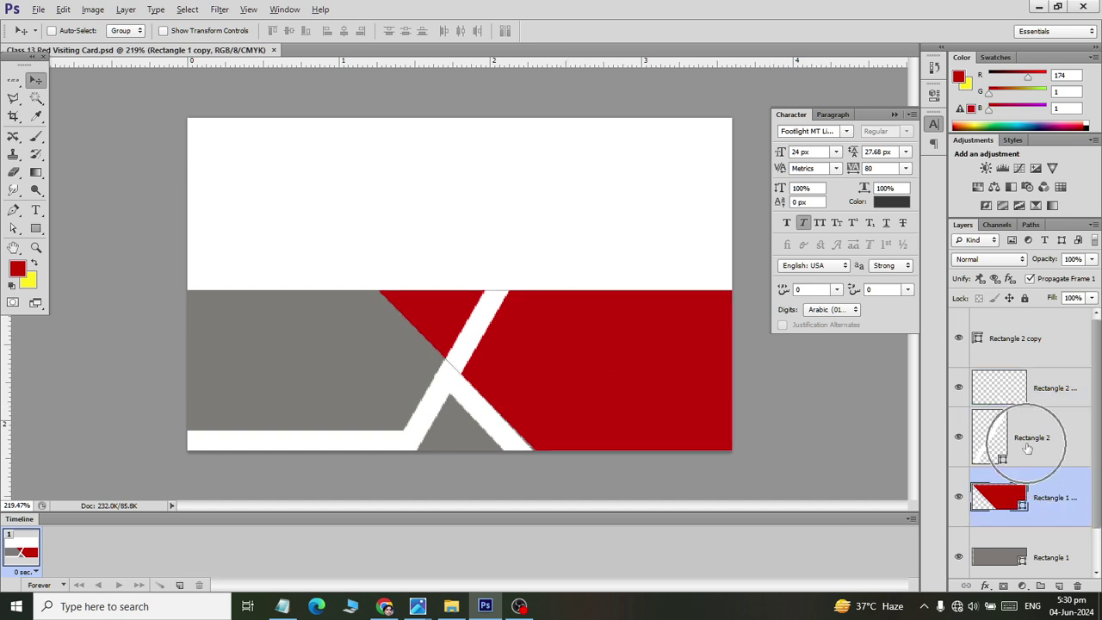
pyautogui.hotkey('alt', 'Tab')
pyautogui.hotkey('alt', 'Tab')
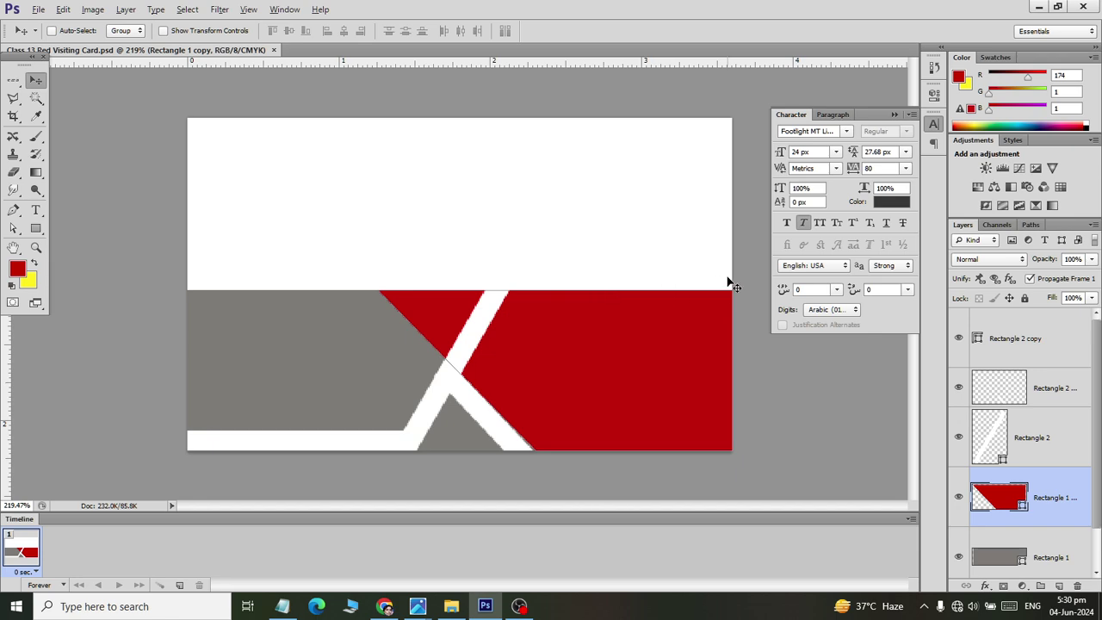
pyautogui.hotkey('alt', 'Tab')
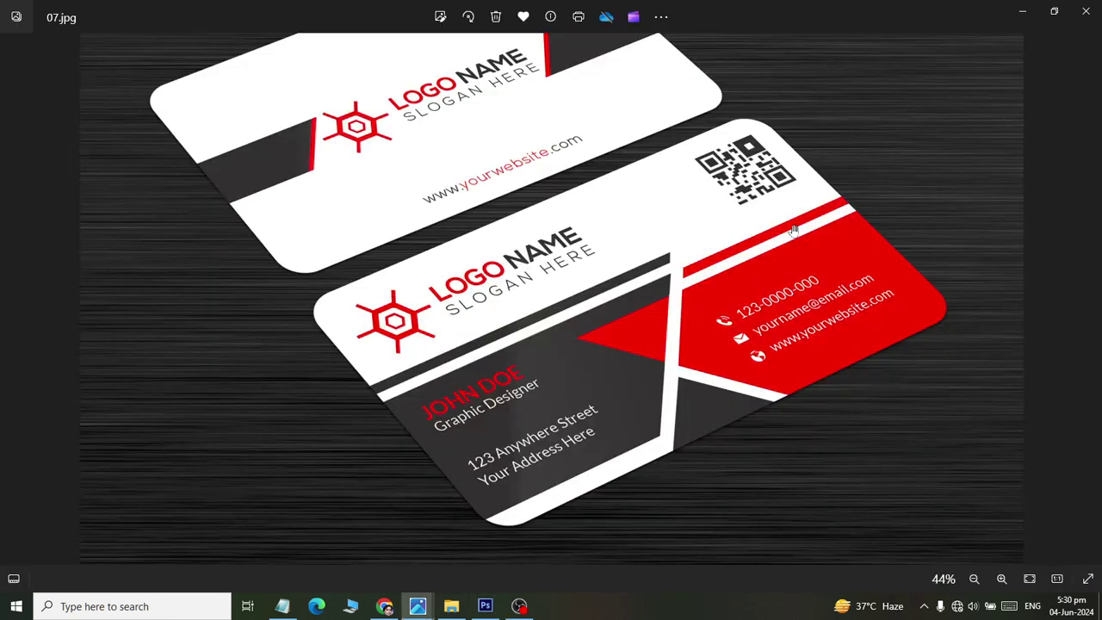
pyautogui.hotkey('alt', 'Tab')
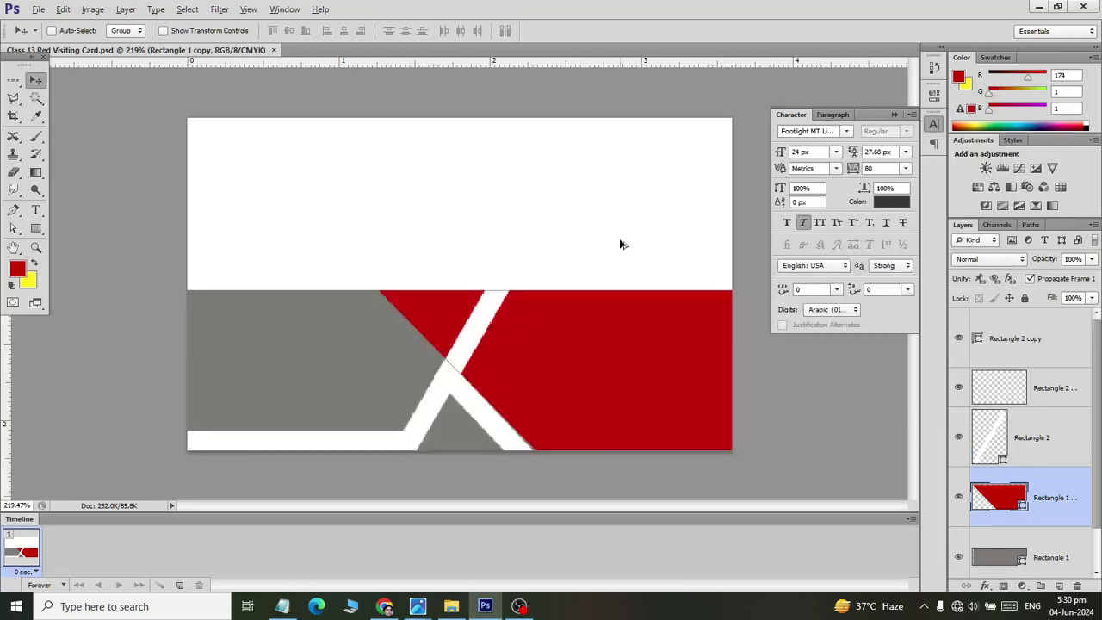
pyautogui.hotkey('alt', 'Tab')
pyautogui.hotkey('alt', 'Tab')
pyautogui.hotkey('alt', 'Tab')
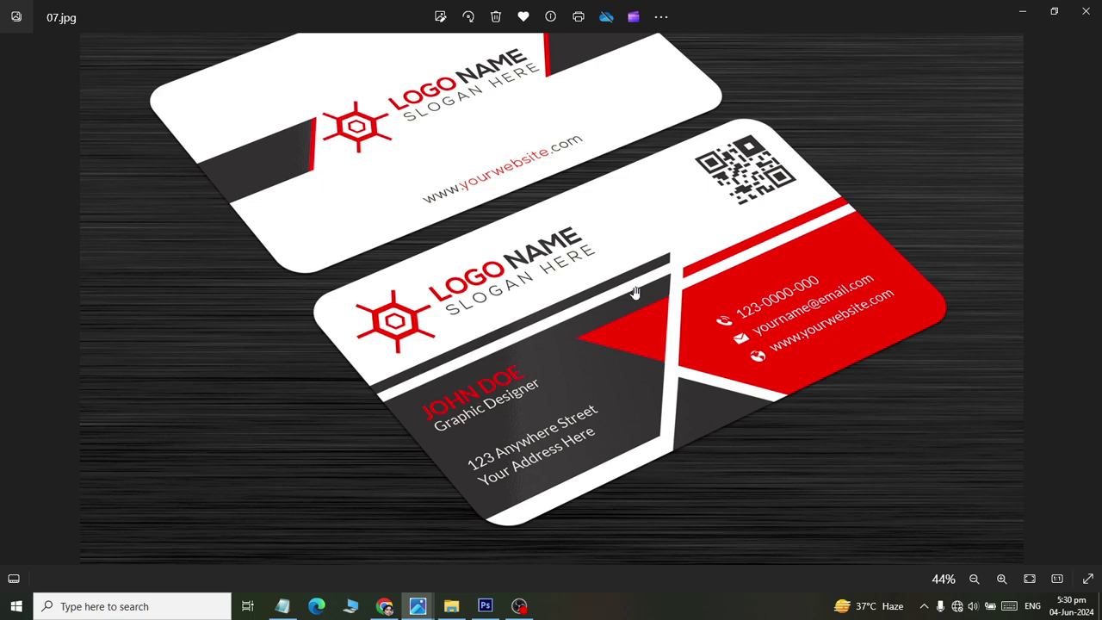
pyautogui.hotkey('alt', 'Tab')
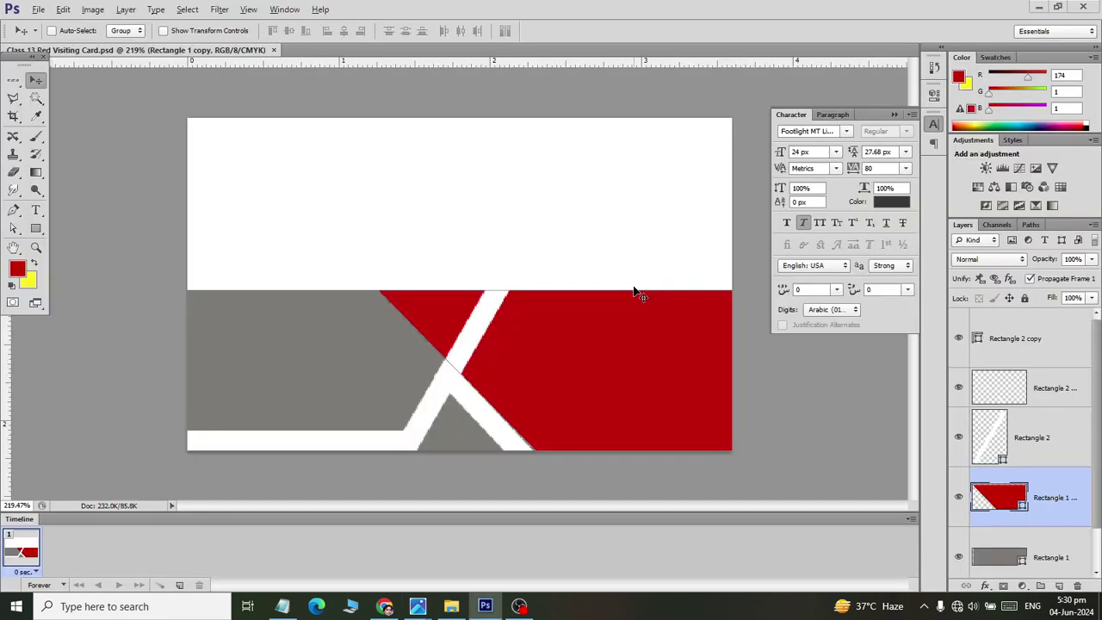
# Draw a new rectangle, Rectangle 3, in the white area above the red panel
pyautogui.click(1046, 332)
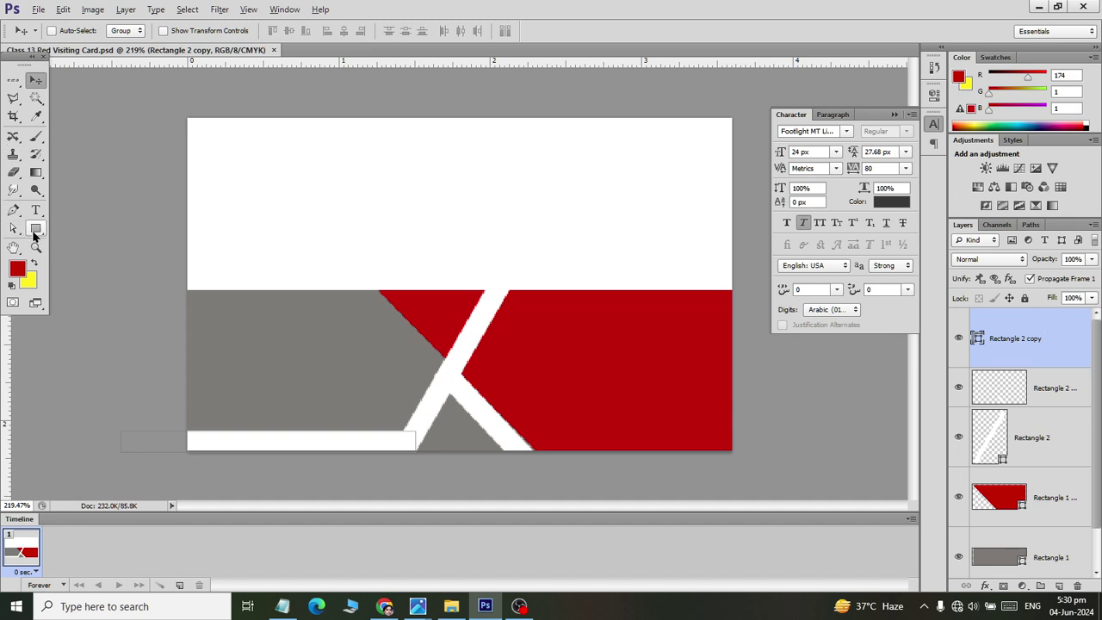
pyautogui.click(36, 228)
pyautogui.scroll(2, 525, 300)
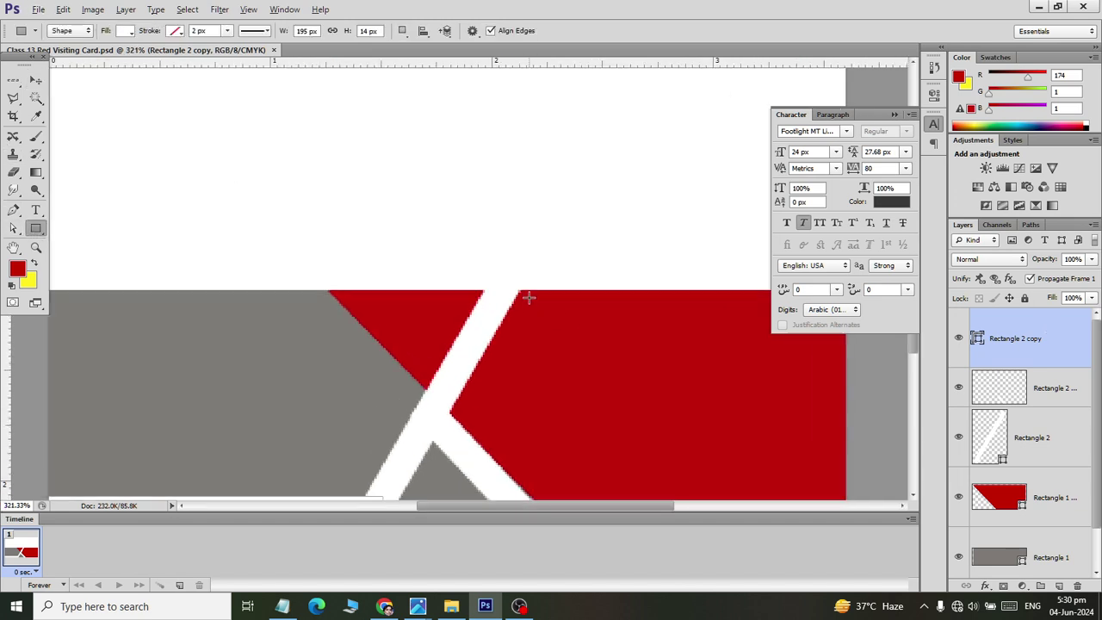
pyautogui.hotkey('alt', 'Tab')
pyautogui.hotkey('alt', 'Tab')
pyautogui.hotkey('alt', 'Tab')
pyautogui.hotkey('alt', 'Tab')
pyautogui.moveTo(514, 250); pyautogui.dragTo(627, 277)
pyautogui.click(36, 79)
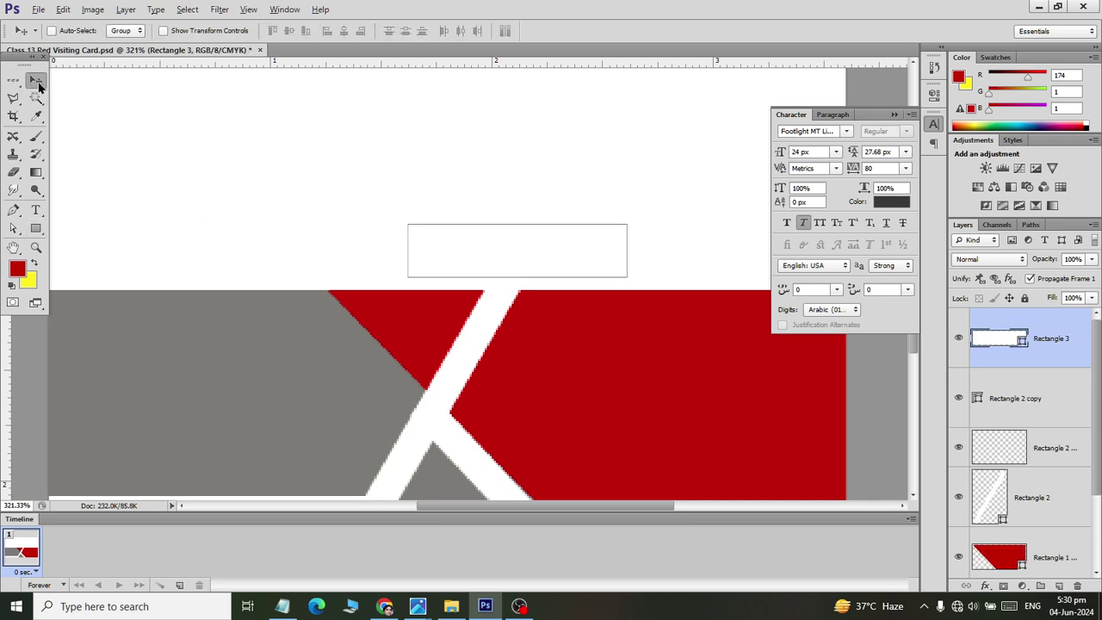
# Give Rectangle 3 a red fill and no stroke
pyautogui.click(35, 228)
pyautogui.click(177, 34)
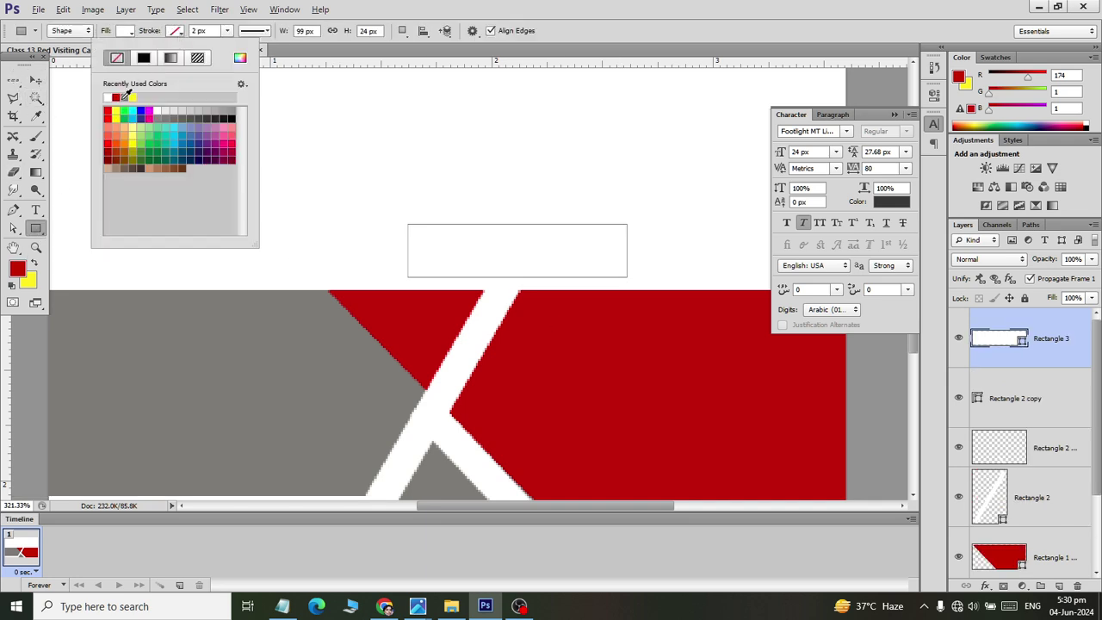
pyautogui.click(117, 96)
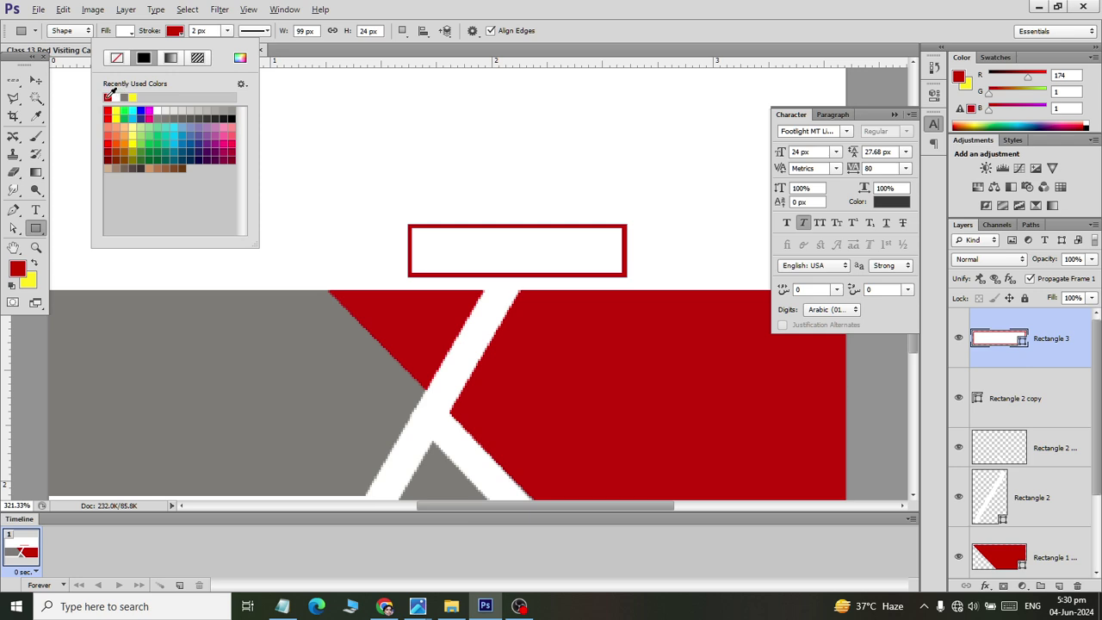
pyautogui.click(125, 33)
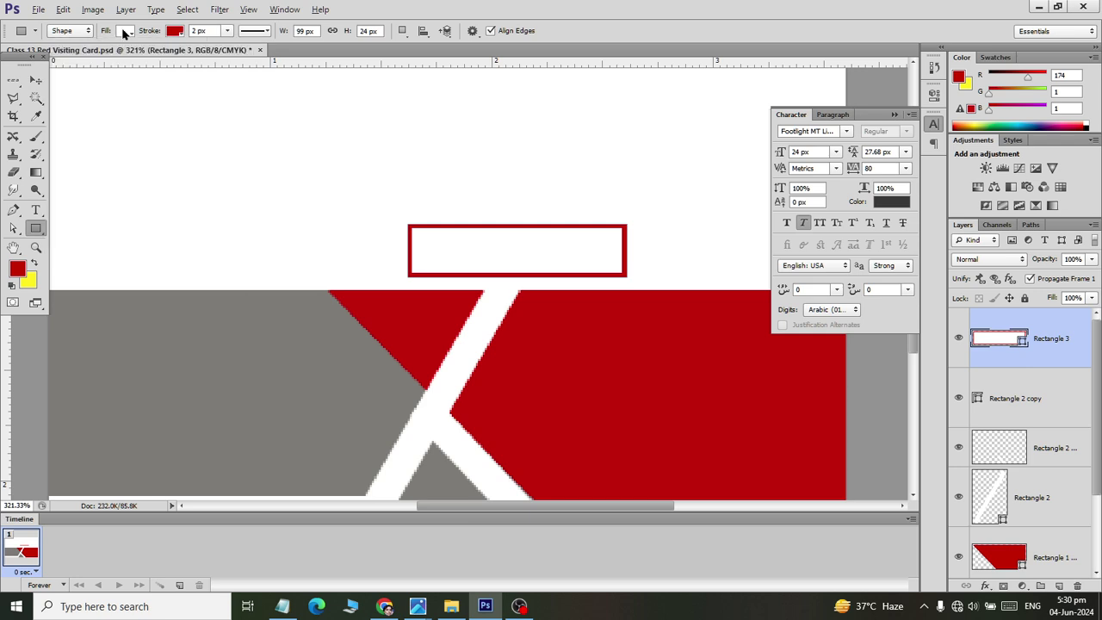
pyautogui.click(124, 33)
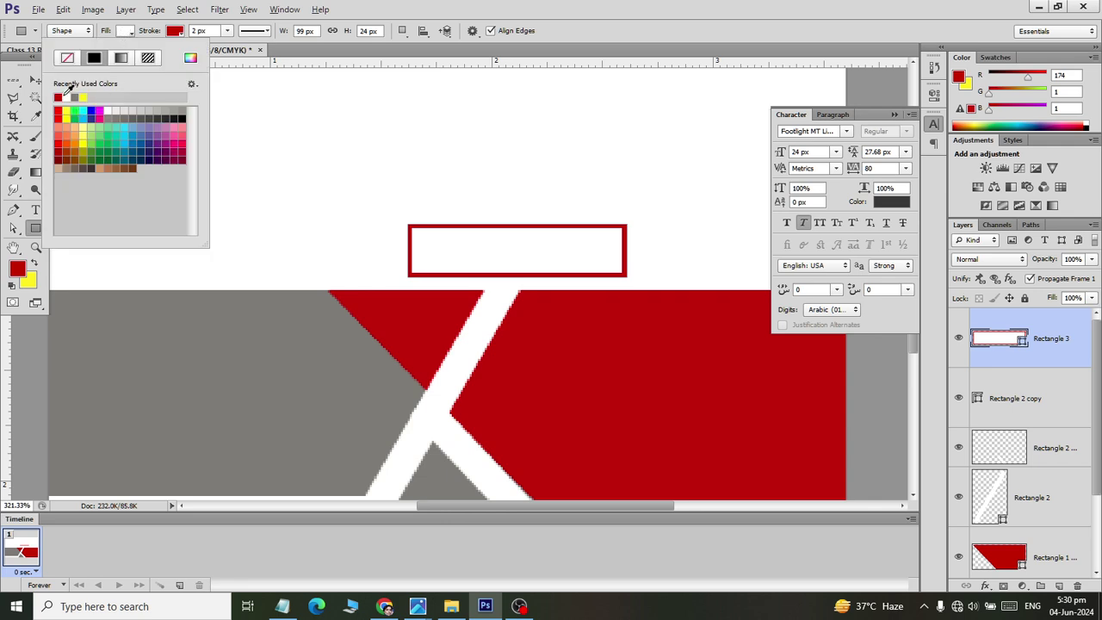
pyautogui.click(58, 96)
pyautogui.click(175, 31)
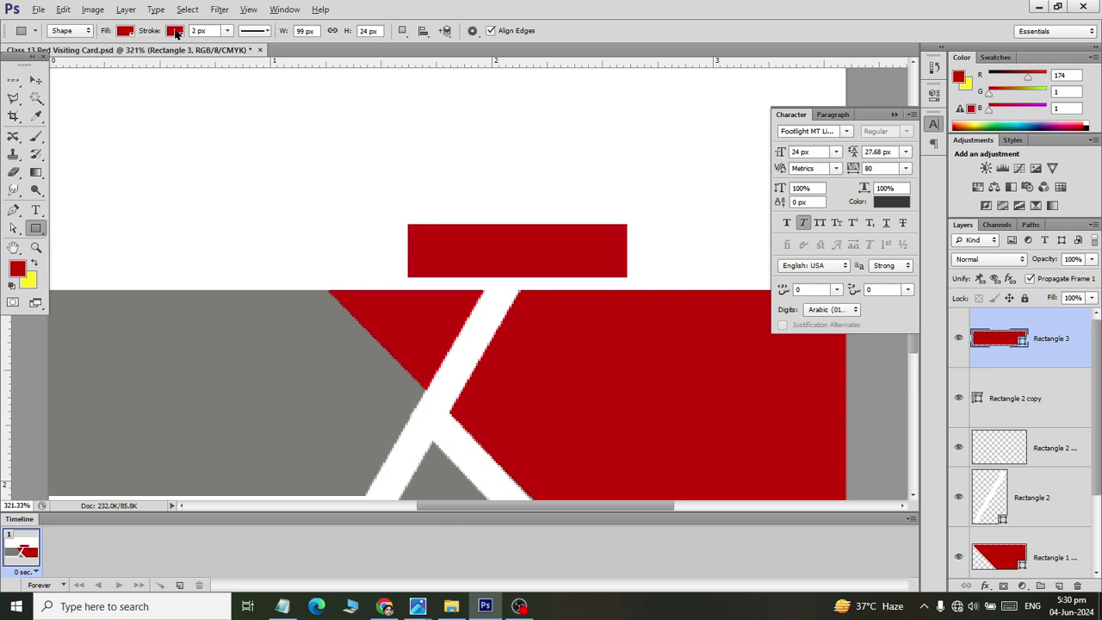
pyautogui.click(67, 57)
pyautogui.click(35, 80)
# Move Rectangle 3 onto the red panel's top, stretch it to the right edge, and place it below Rectangle 2
pyautogui.moveTo(495, 256); pyautogui.dragTo(607, 270)
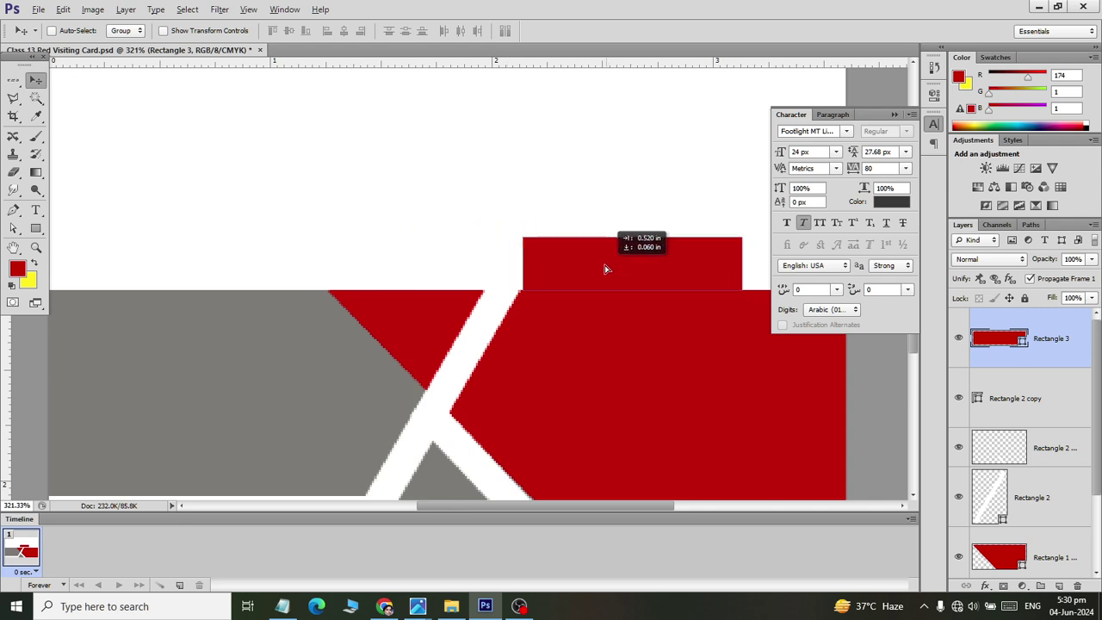
pyautogui.moveTo(607, 269)
pyautogui.mouseDown()
pyautogui.moveTo(582, 270)
pyautogui.moveTo(591, 257)
pyautogui.mouseUp()
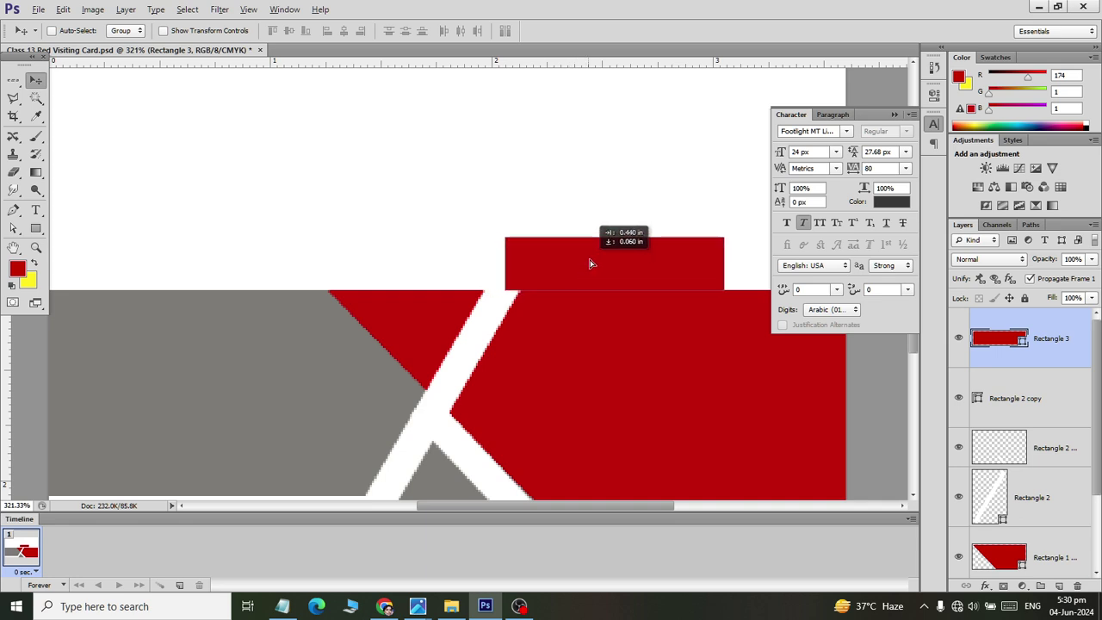
pyautogui.hscroll(2, 592, 257)
pyautogui.hscroll(3, 591, 258)
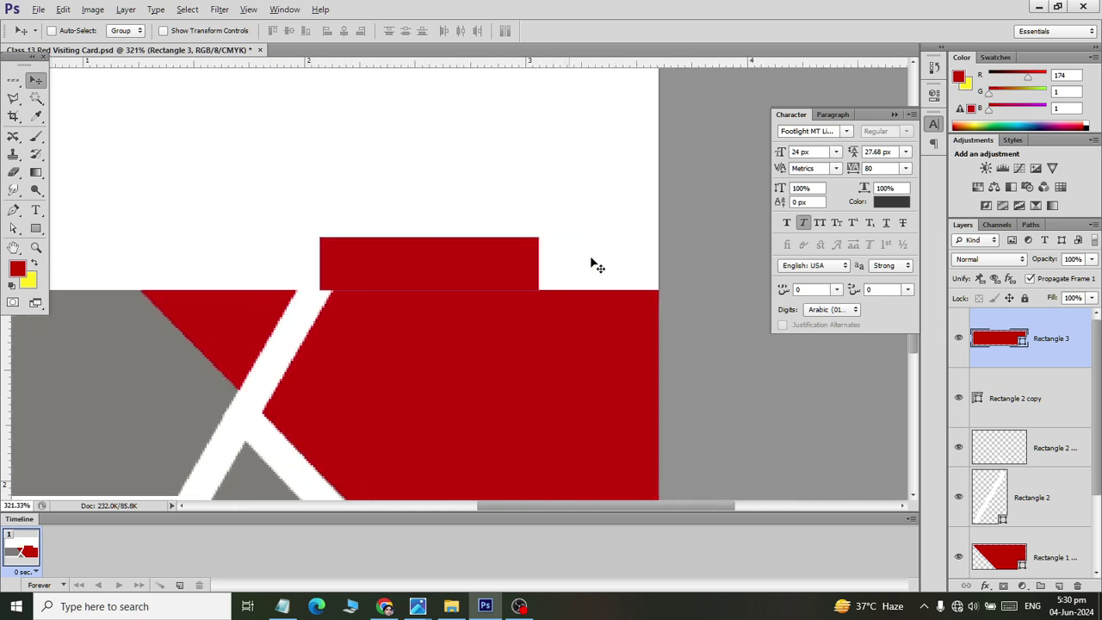
pyautogui.hotkey('ctrl', 't')
pyautogui.moveTo(519, 263); pyautogui.dragTo(635, 264)
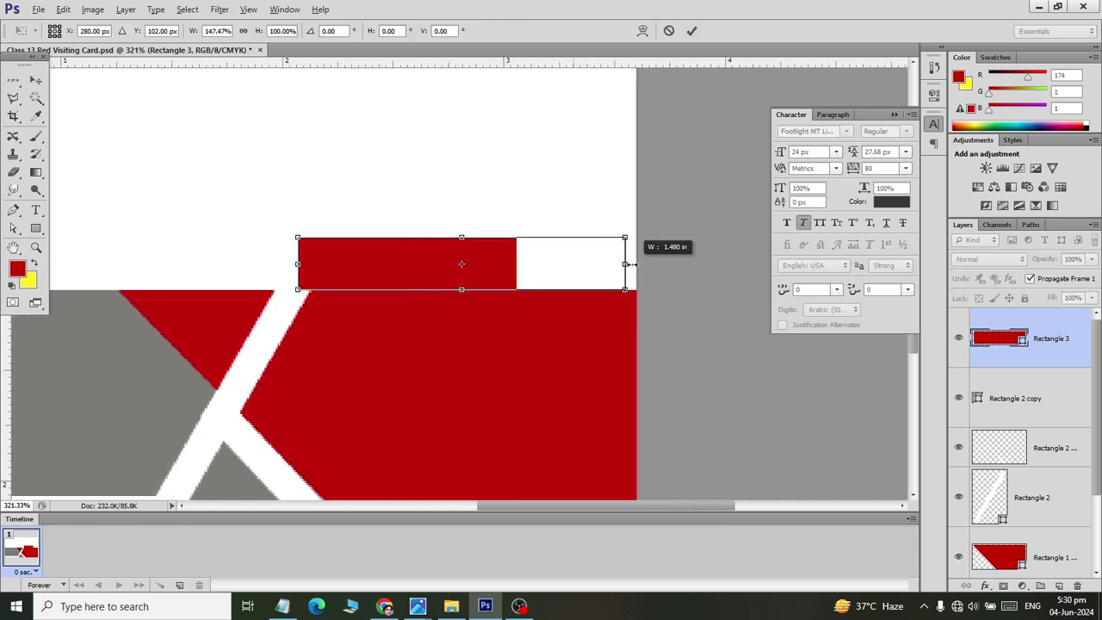
pyautogui.click(36, 80)
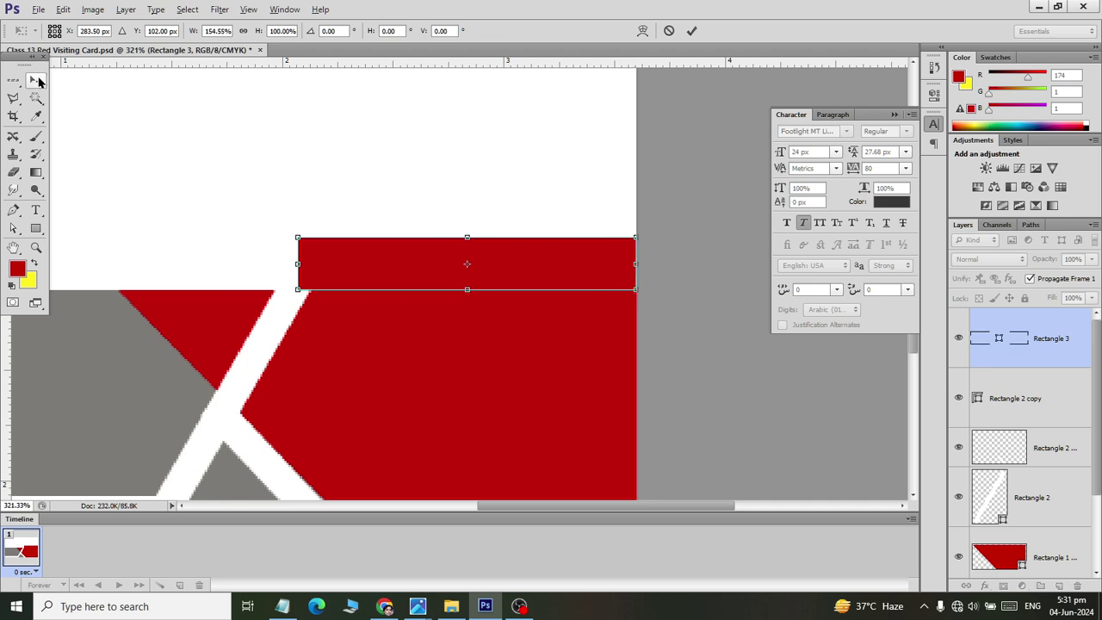
pyautogui.click(465, 234)
pyautogui.moveTo(1033, 398); pyautogui.dragTo(1032, 322)
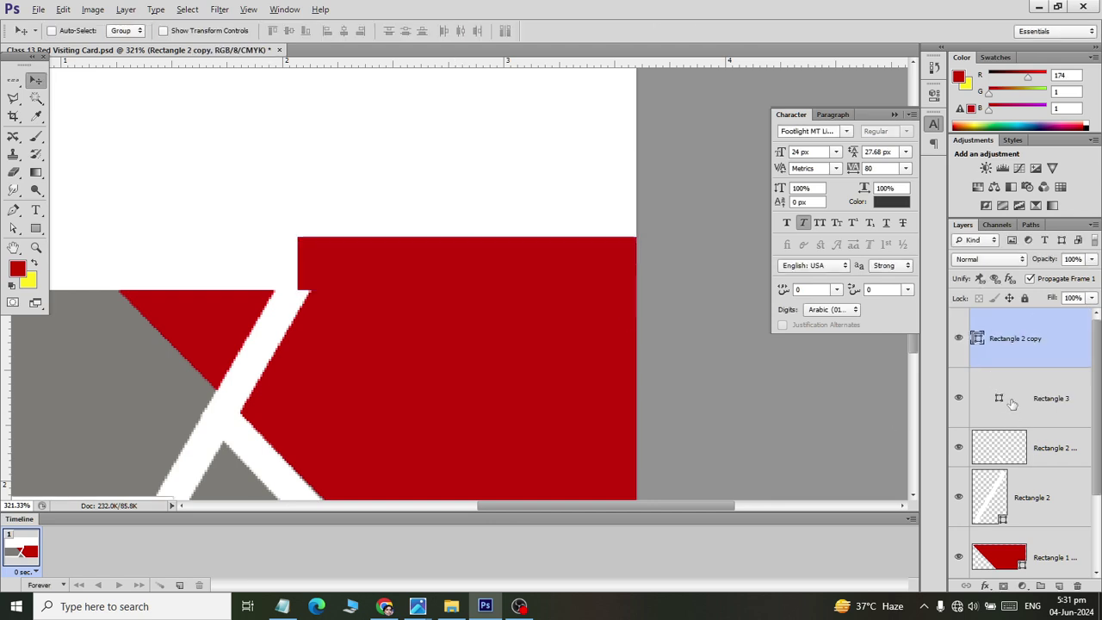
pyautogui.moveTo(1012, 402); pyautogui.dragTo(1022, 522)
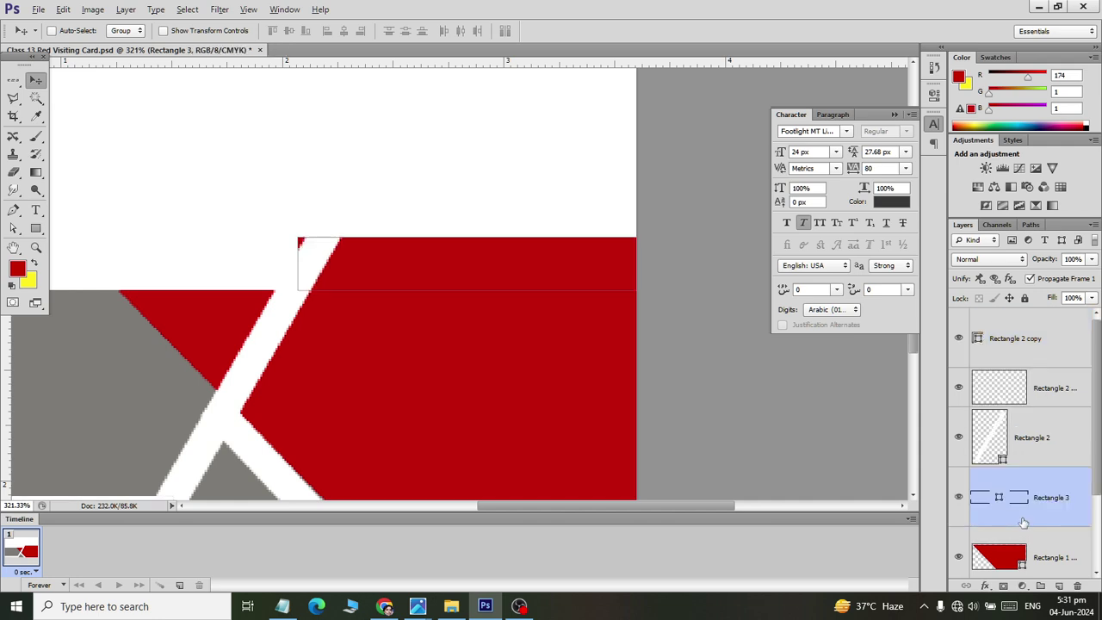
# Inspect the white strip layers and the red extension by briefly hiding them
pyautogui.click(1022, 344)
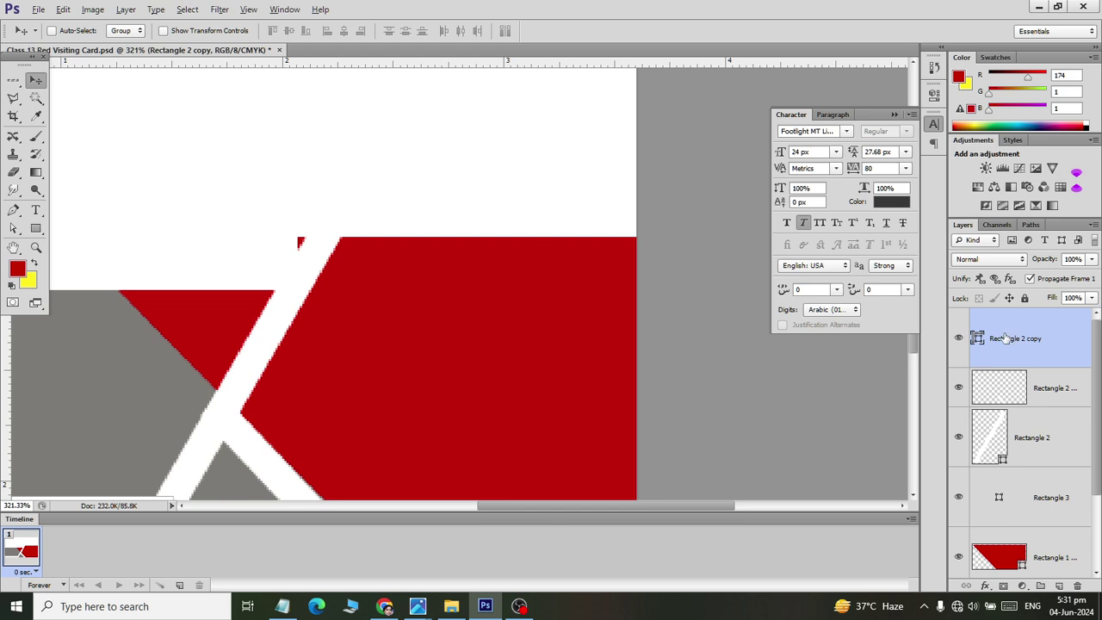
pyautogui.hotkey('ctrl', 't')
pyautogui.press('Return')
pyautogui.click(1053, 398)
pyautogui.hotkey('ctrl', 't')
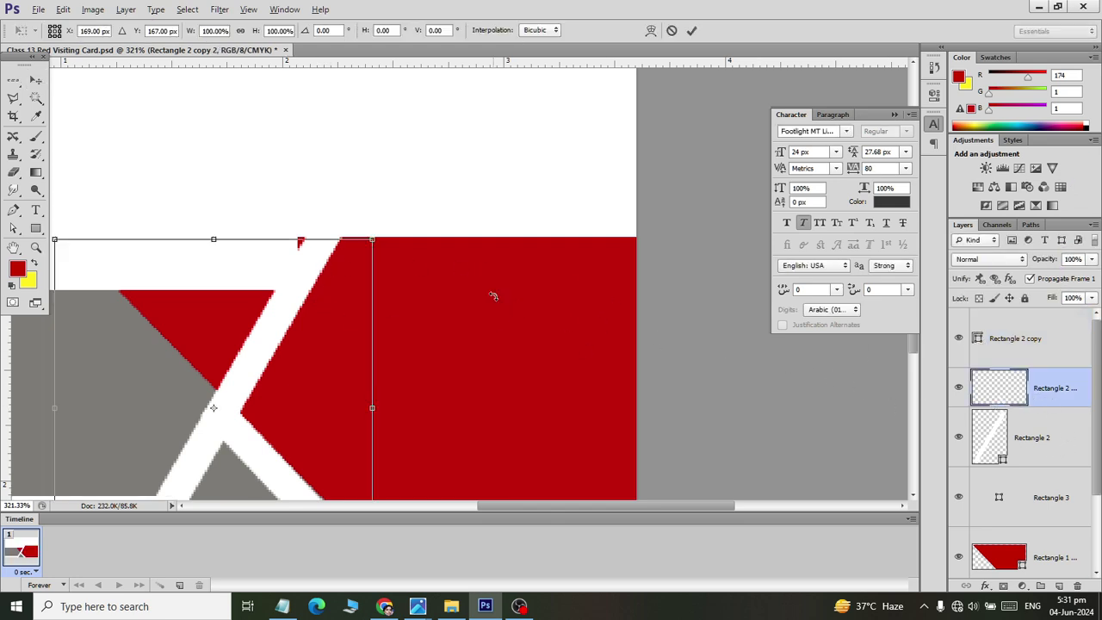
pyautogui.press('Return')
pyautogui.moveTo(974, 401); pyautogui.dragTo(1012, 454)
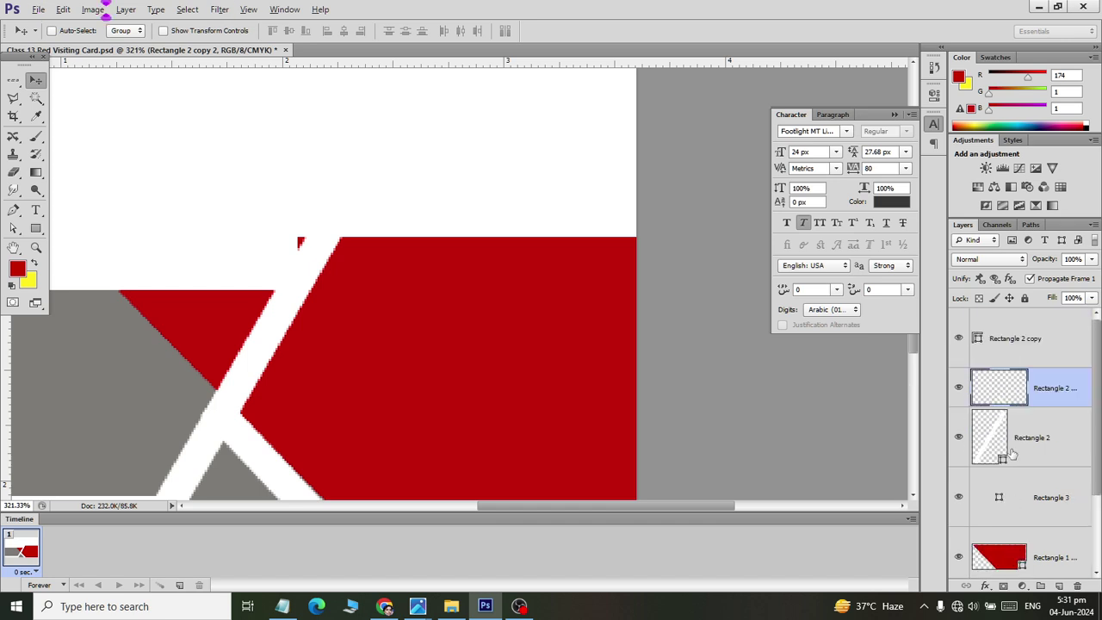
pyautogui.click(958, 389)
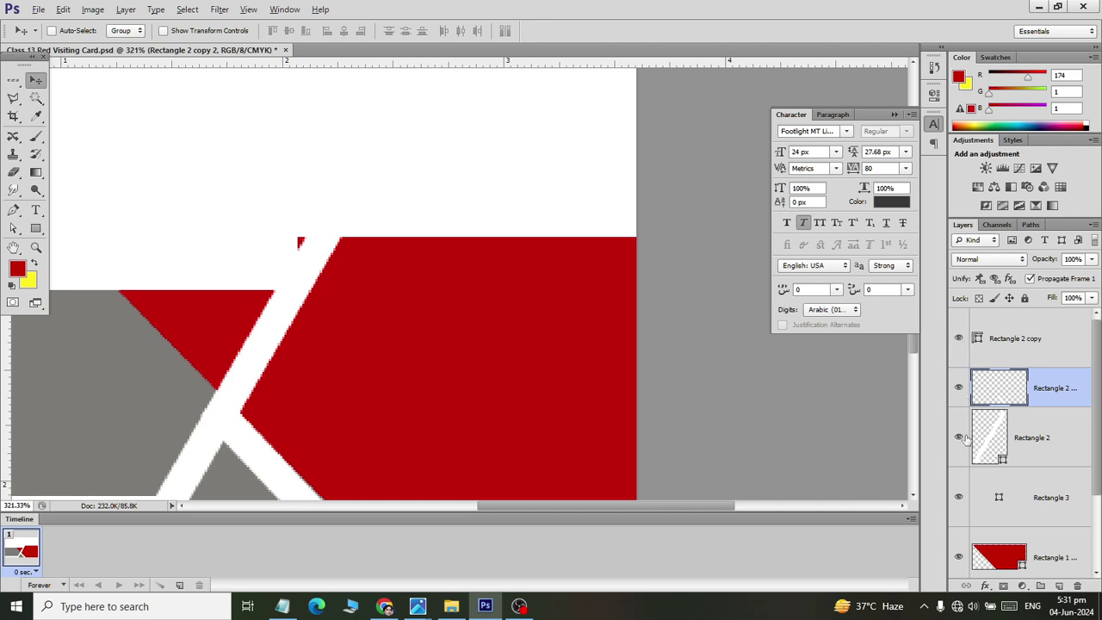
pyautogui.click(959, 497)
# Trim Rectangle 3's left end to 97.39% width so it stops at the white strip
pyautogui.click(981, 500)
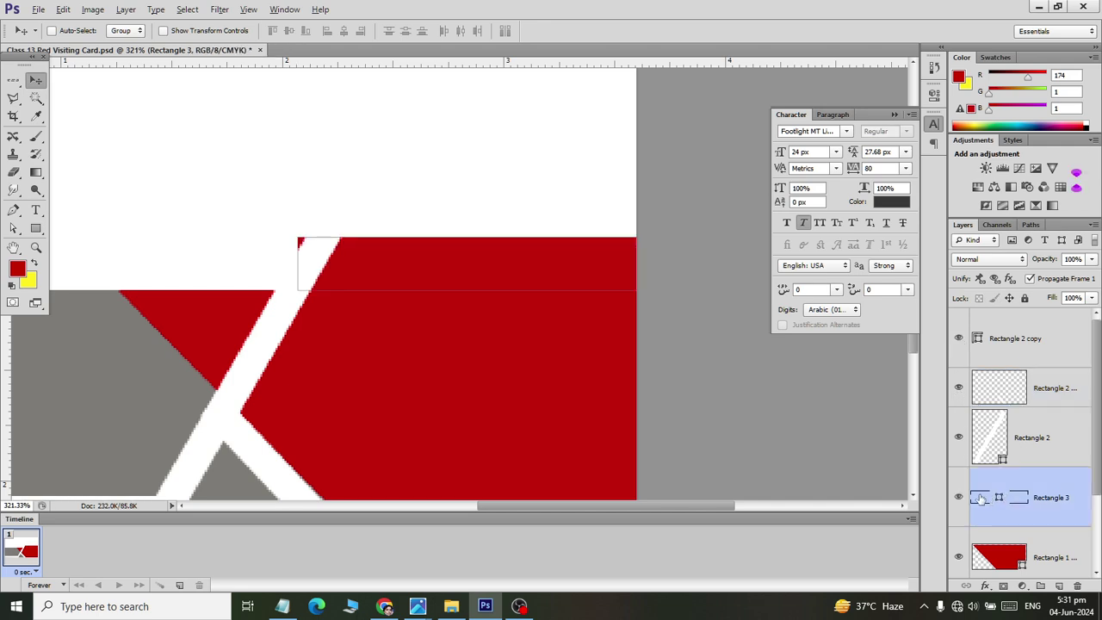
pyautogui.hotkey('ctrl', 't')
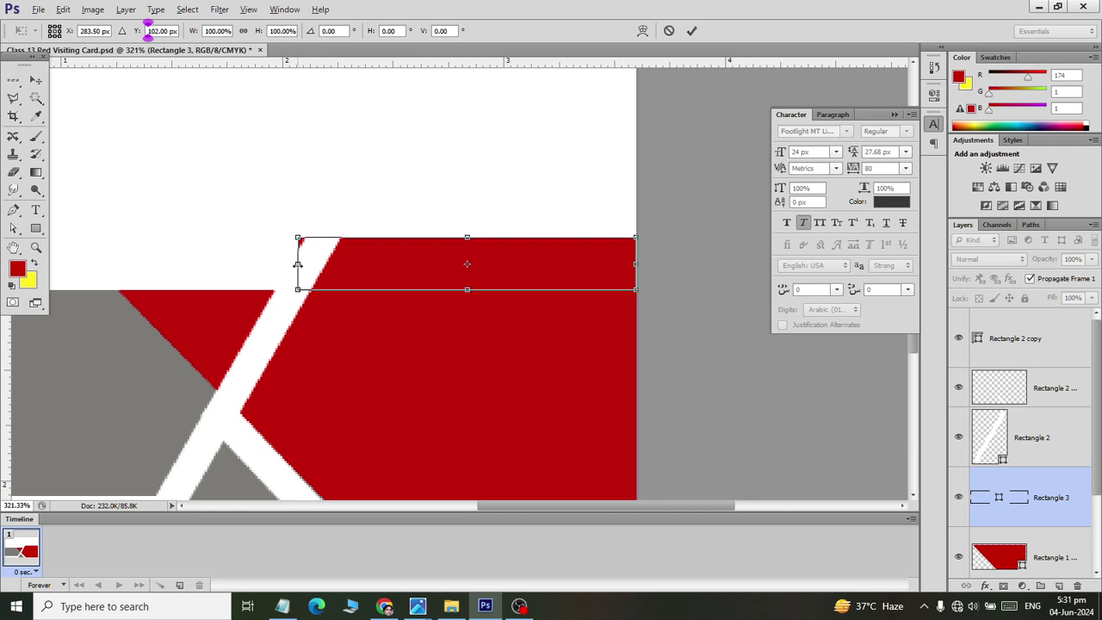
pyautogui.moveTo(298, 263); pyautogui.dragTo(306, 266)
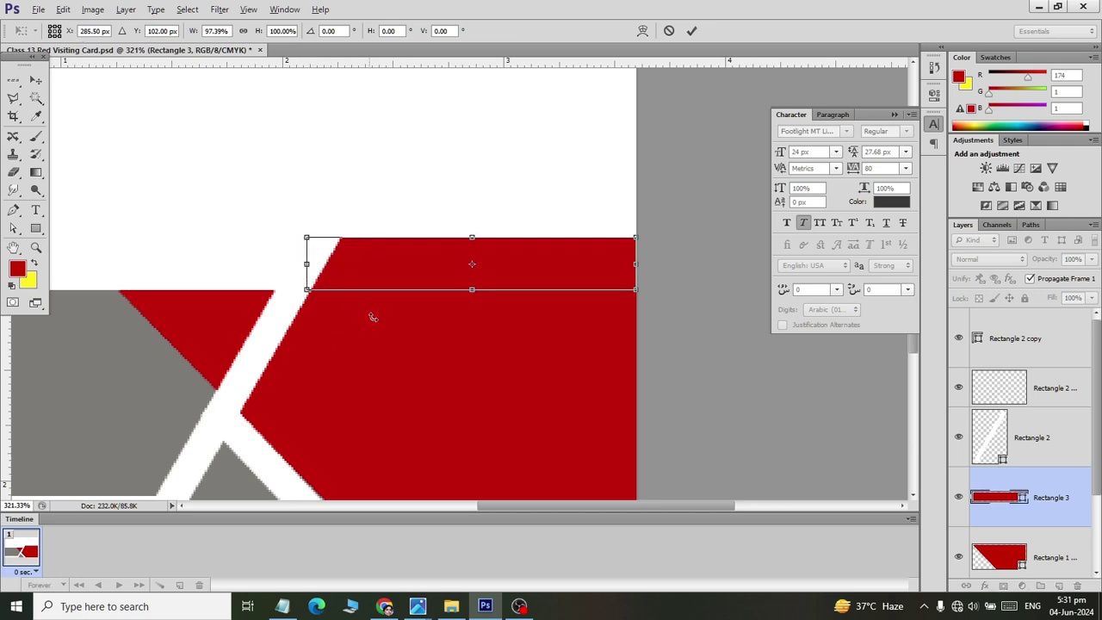
pyautogui.click(37, 80)
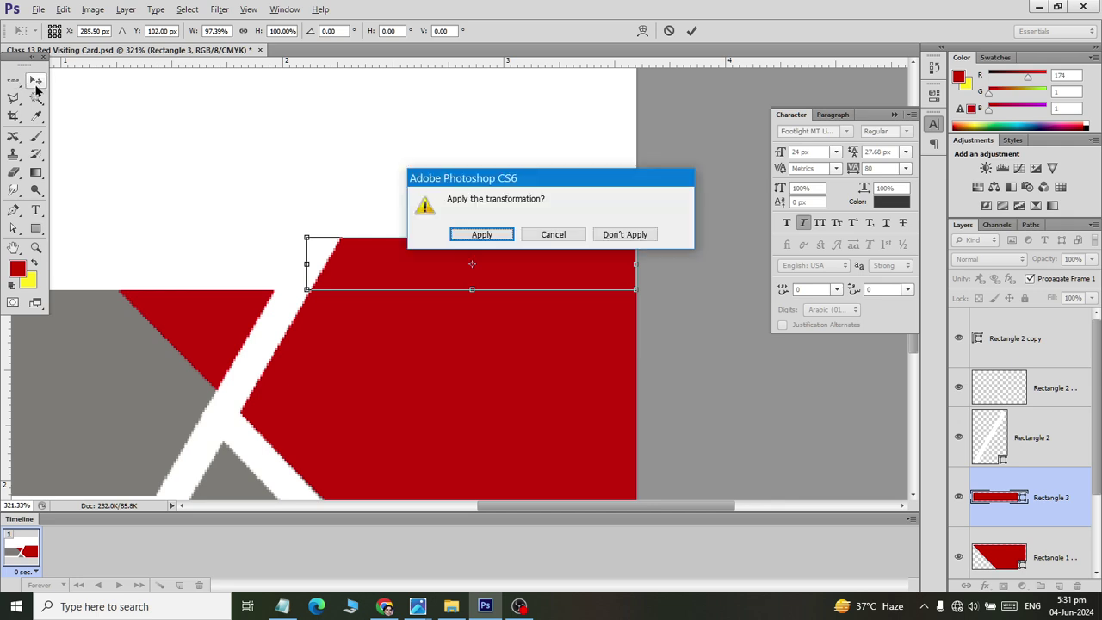
pyautogui.click(480, 236)
pyautogui.scroll(-3, 421, 259)
pyautogui.press('alt')
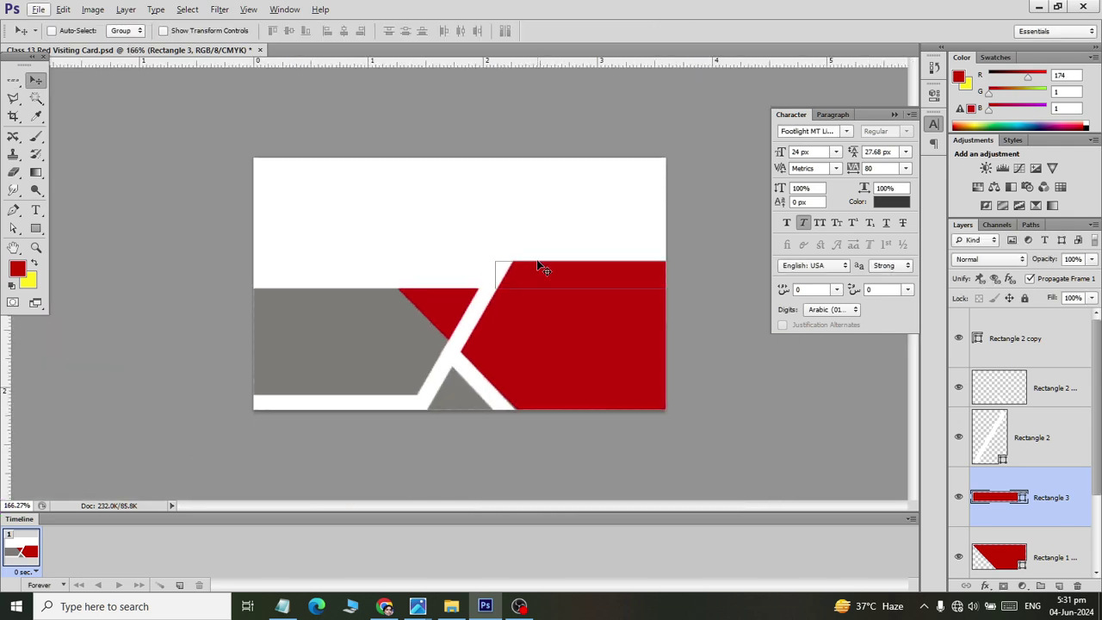
pyautogui.click(1044, 387)
pyautogui.scroll(-2, 1044, 404)
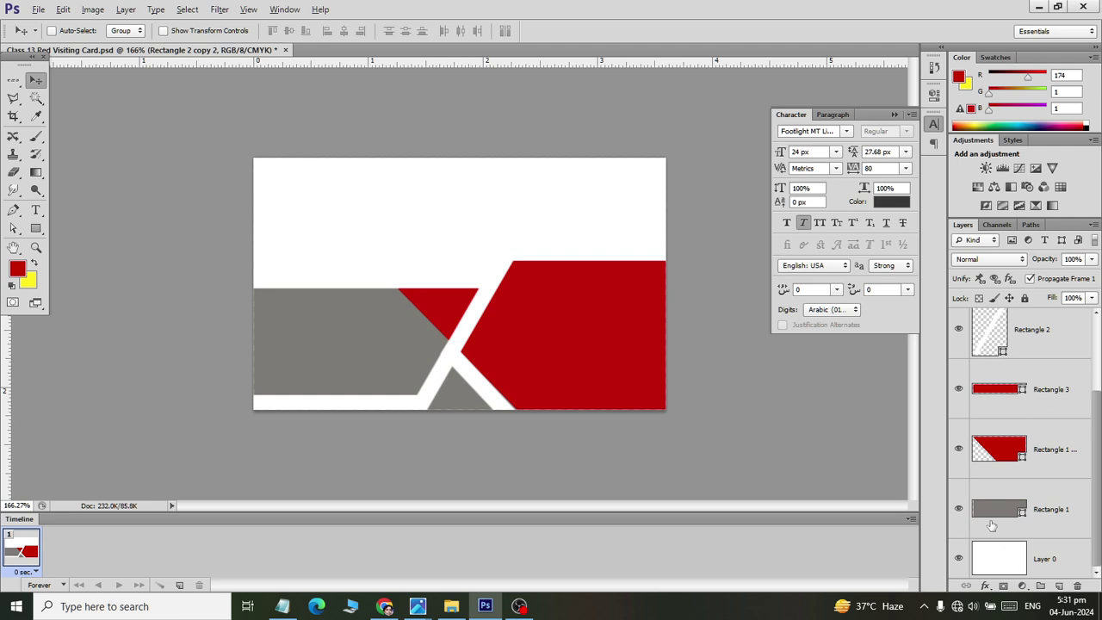
pyautogui.scroll(1, 992, 526)
pyautogui.scroll(1, 999, 447)
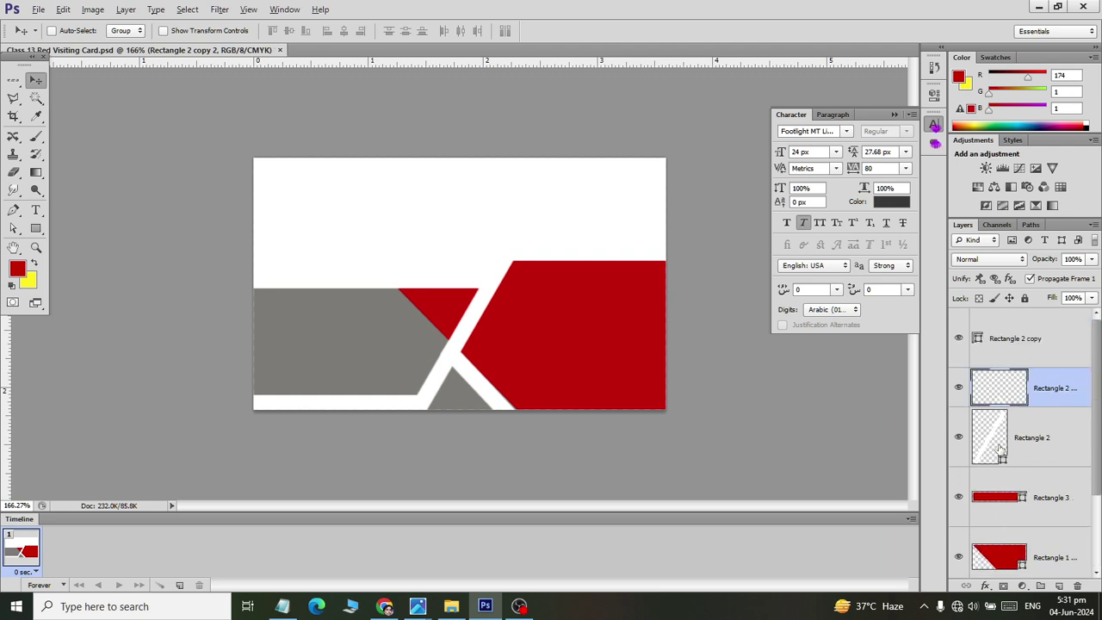
pyautogui.click(958, 338)
pyautogui.click(1033, 339)
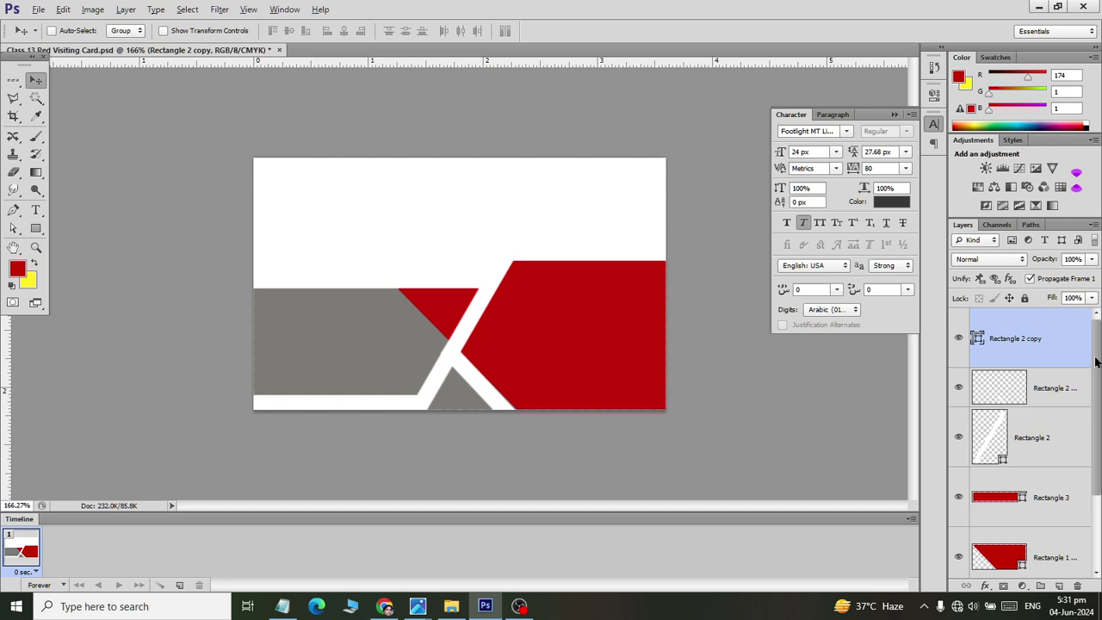
pyautogui.hotkey('ctrl', 'j')
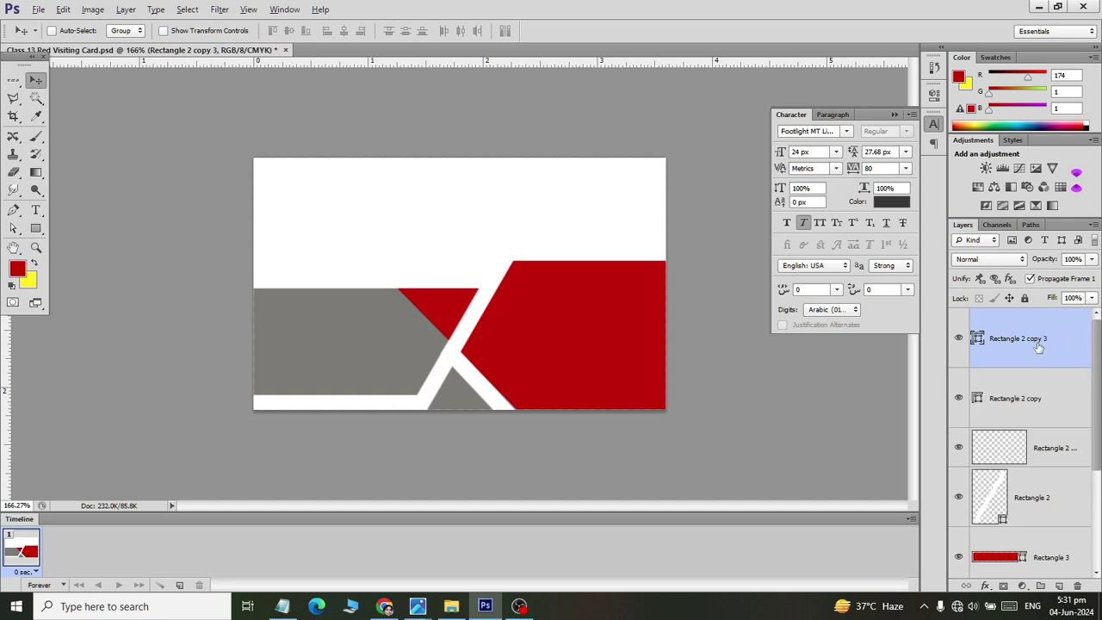
pyautogui.moveTo(374, 400)
pyautogui.mouseDown()
pyautogui.moveTo(594, 275)
pyautogui.moveTo(628, 277)
pyautogui.mouseUp()
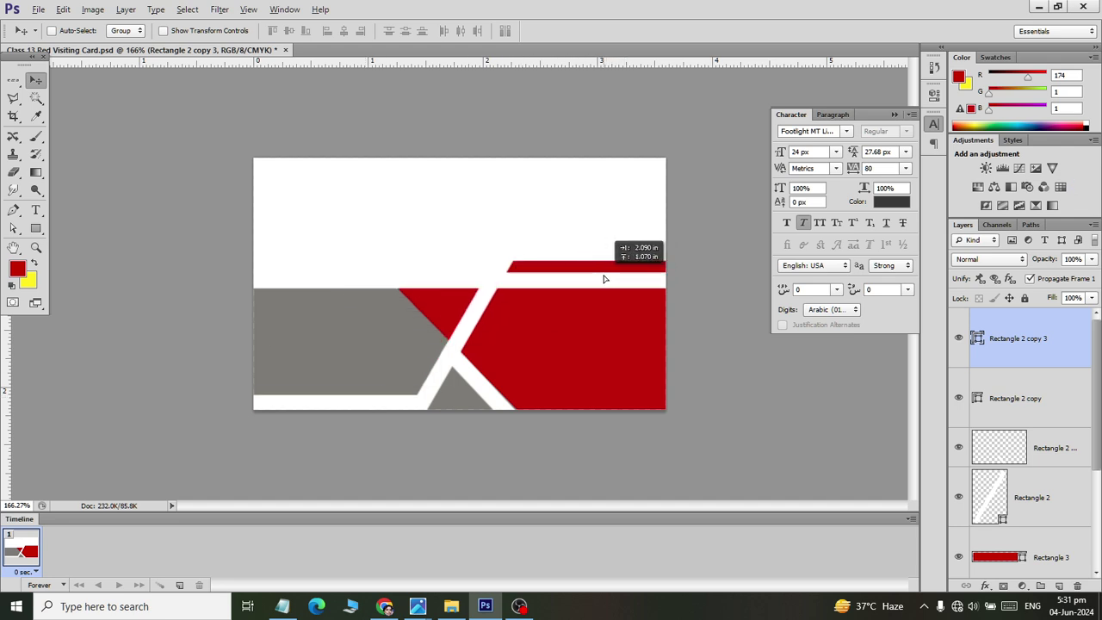
pyautogui.moveTo(628, 277); pyautogui.dragTo(602, 278)
pyautogui.hotkey('alt', 'Tab')
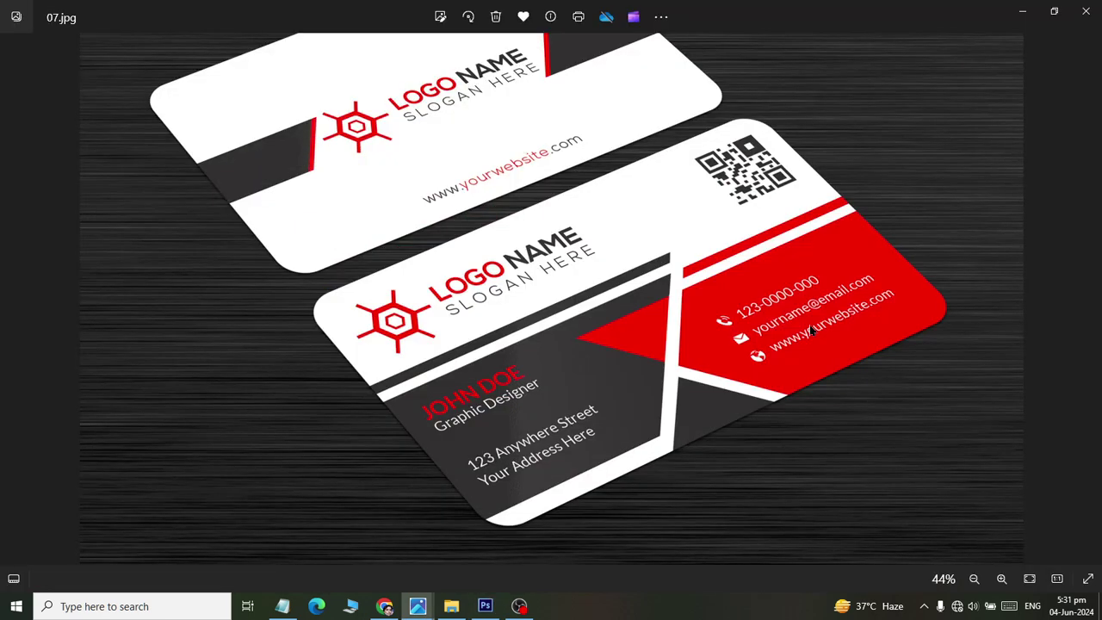
pyautogui.hotkey('alt', 'Tab')
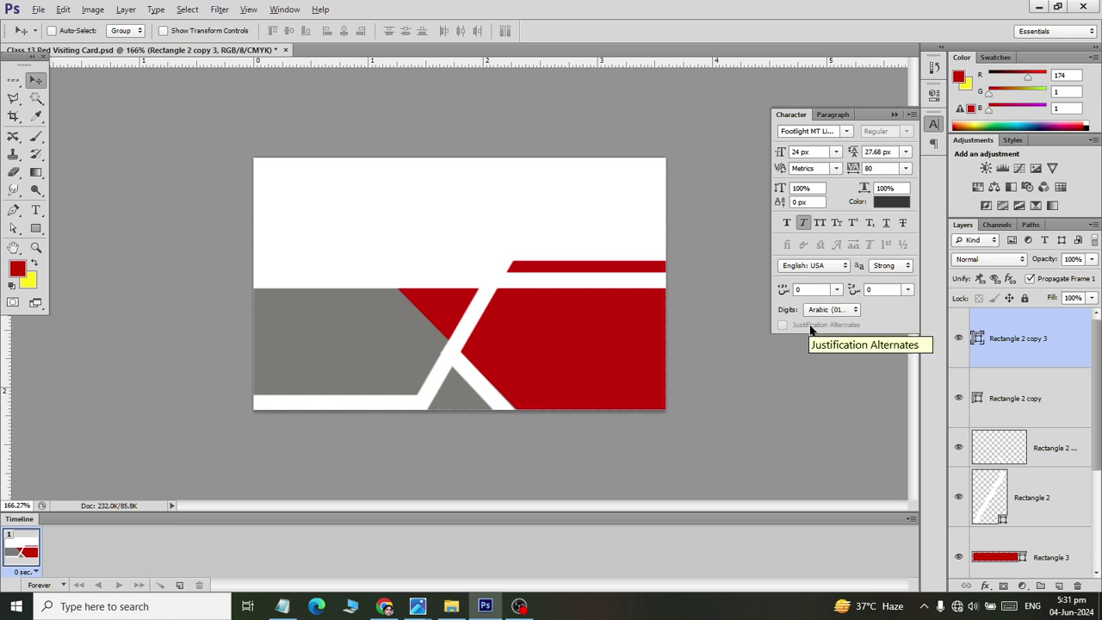
pyautogui.hotkey('alt', 'Tab')
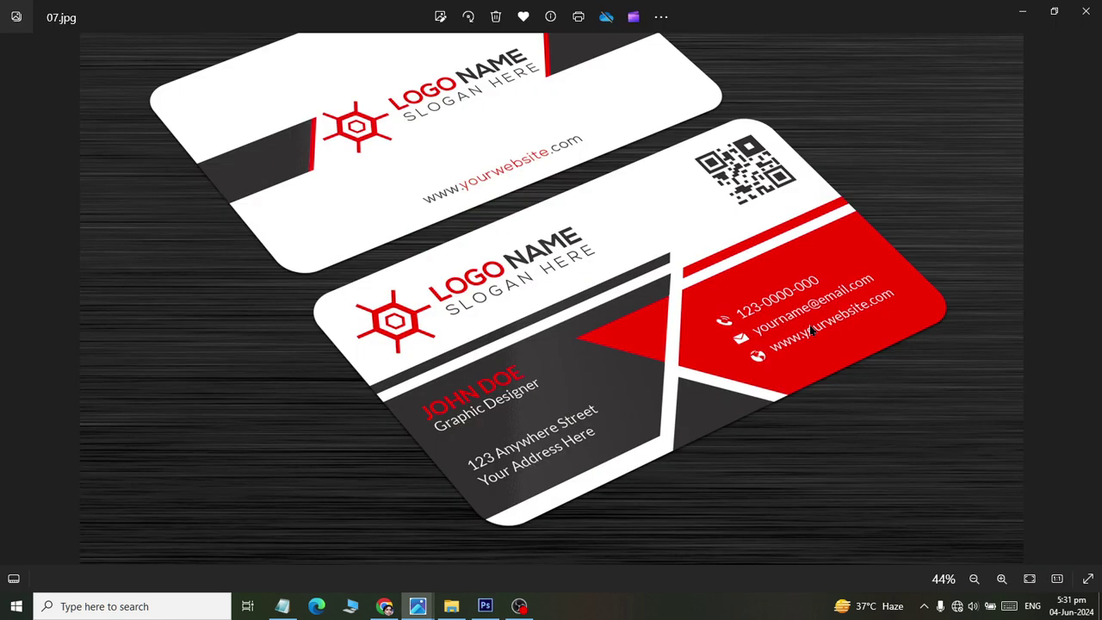
pyautogui.hotkey('alt', 'Tab')
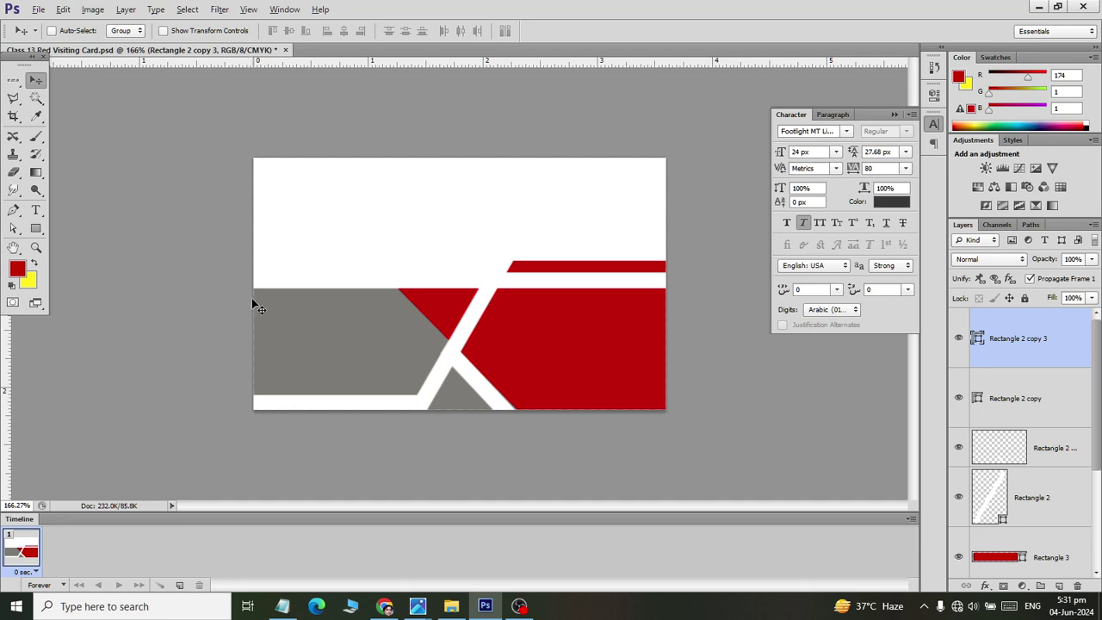
pyautogui.click(1021, 402)
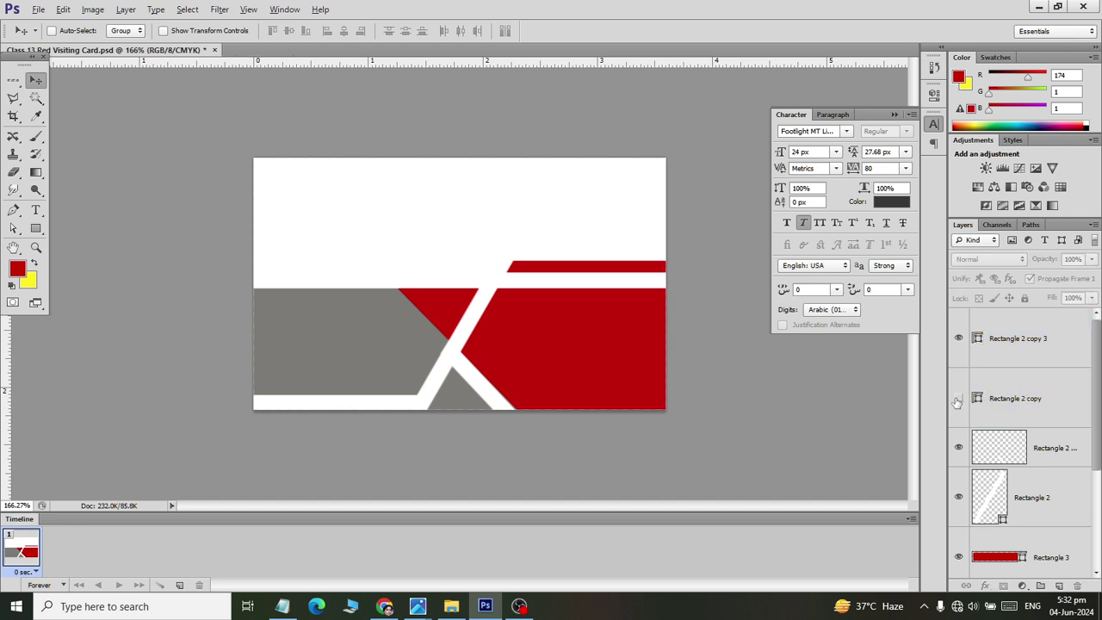
pyautogui.click(958, 398)
pyautogui.click(958, 447)
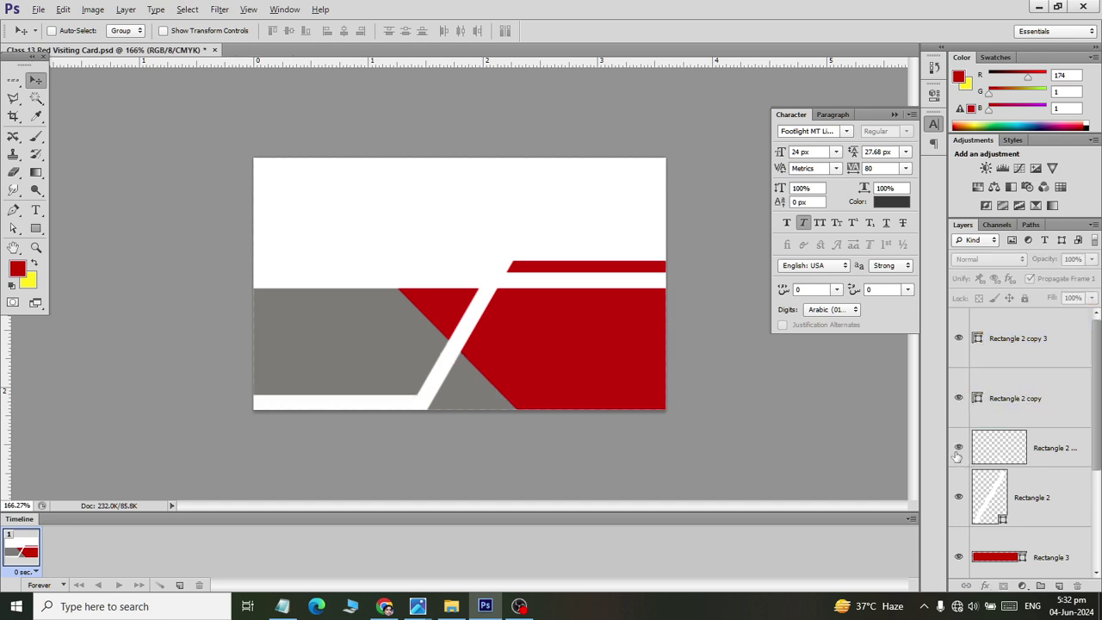
pyautogui.click(958, 449)
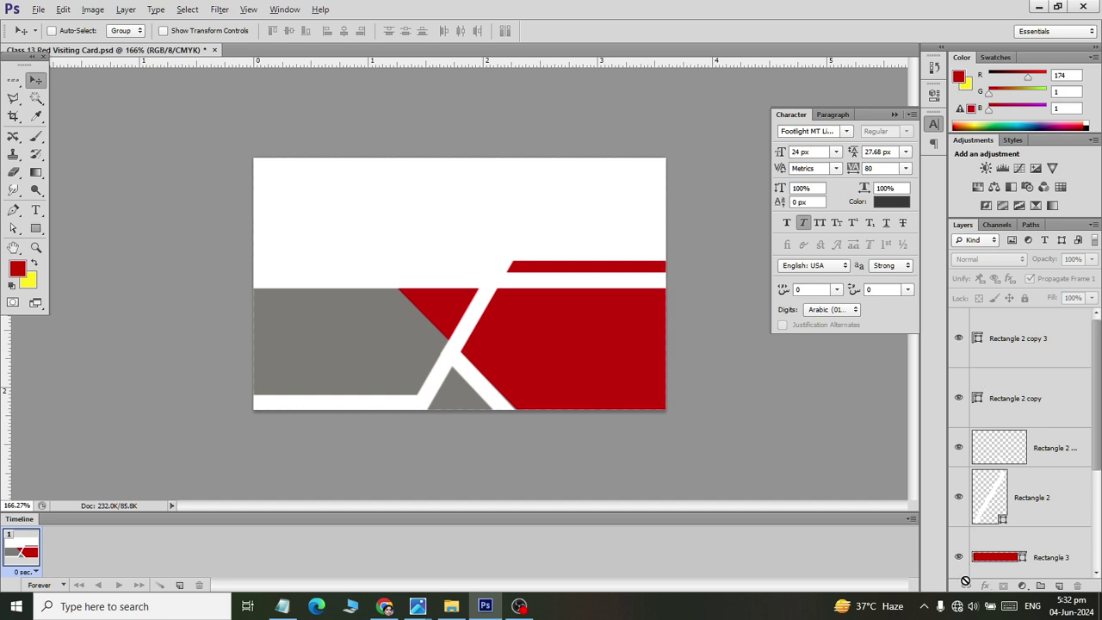
pyautogui.scroll(-1, 980, 526)
pyautogui.click(960, 498)
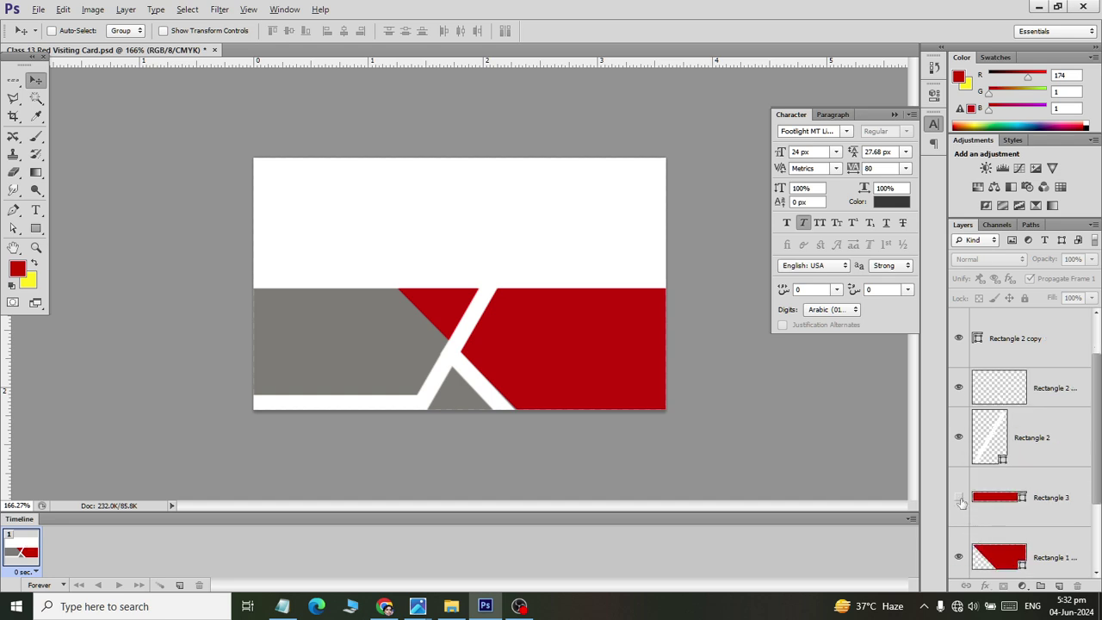
# Duplicate the red Rectangle 3 stripe and move the copy to the card's left edge
pyautogui.click(1005, 501)
pyautogui.hotkey('ctrl', 'j')
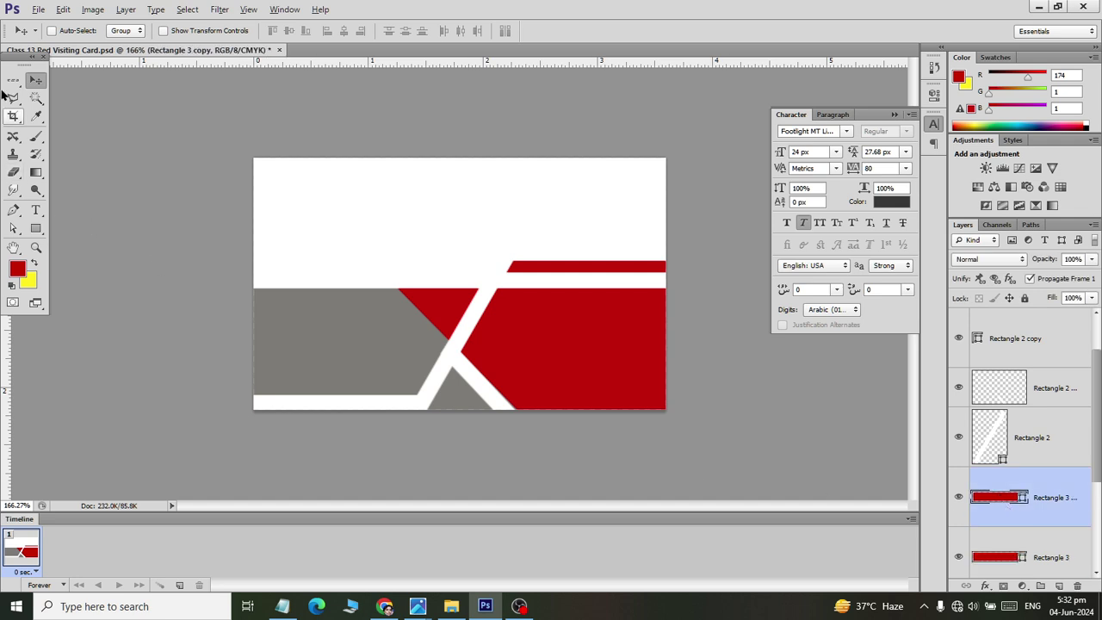
pyautogui.moveTo(558, 284); pyautogui.dragTo(309, 284)
pyautogui.hotkey('alt', 'Tab')
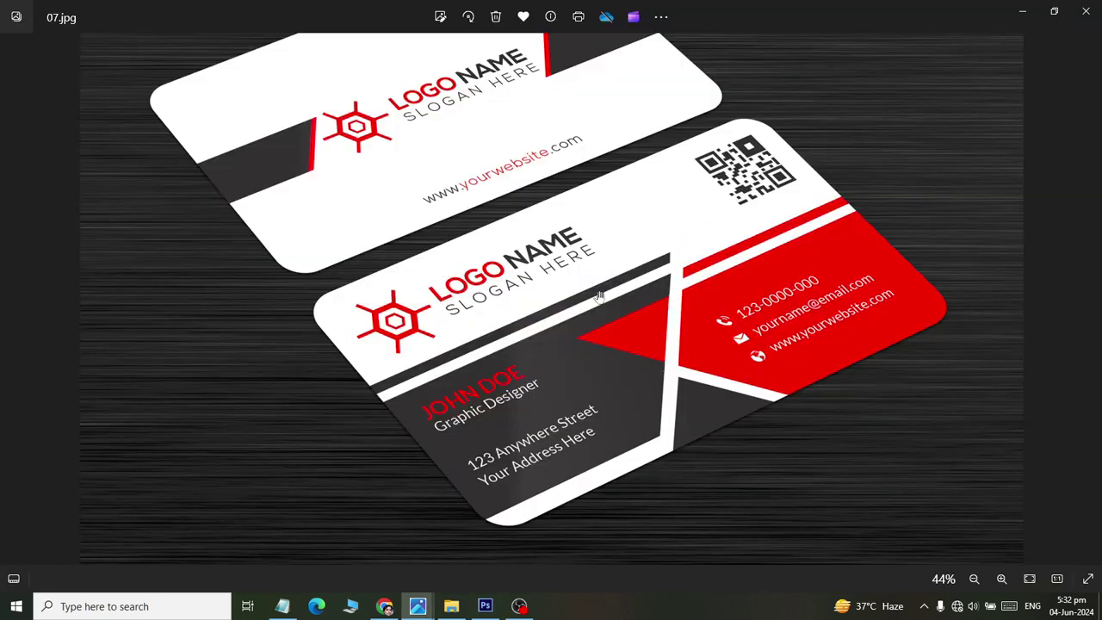
pyautogui.hotkey('alt', 'Tab')
pyautogui.hotkey('alt', 'Tab')
pyautogui.hotkey('alt', 'Tab')
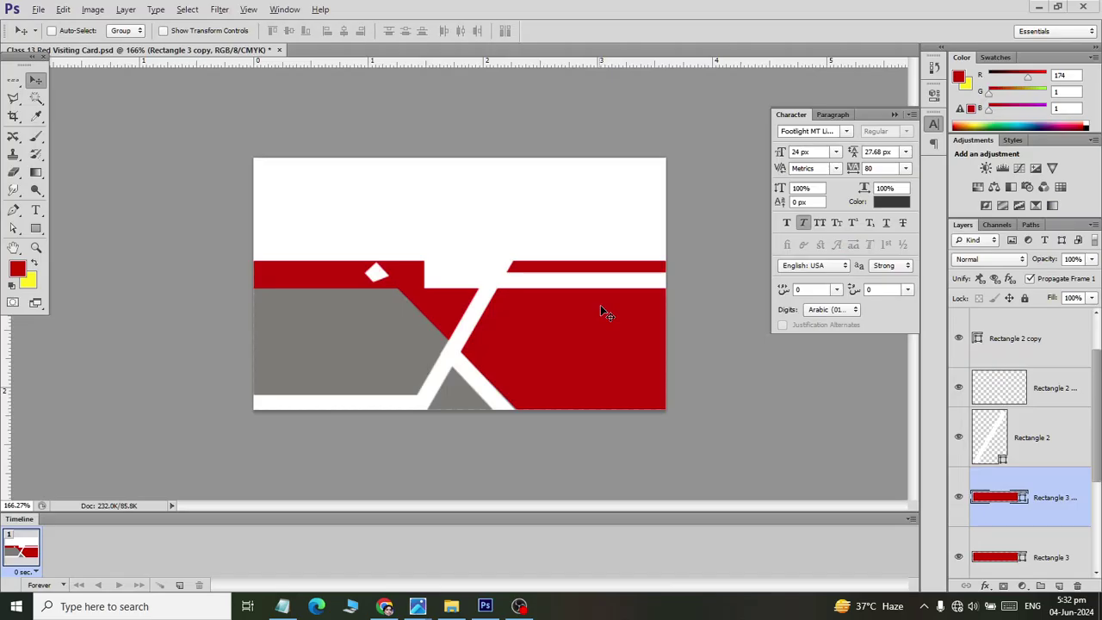
pyautogui.hotkey('alt', 'Tab')
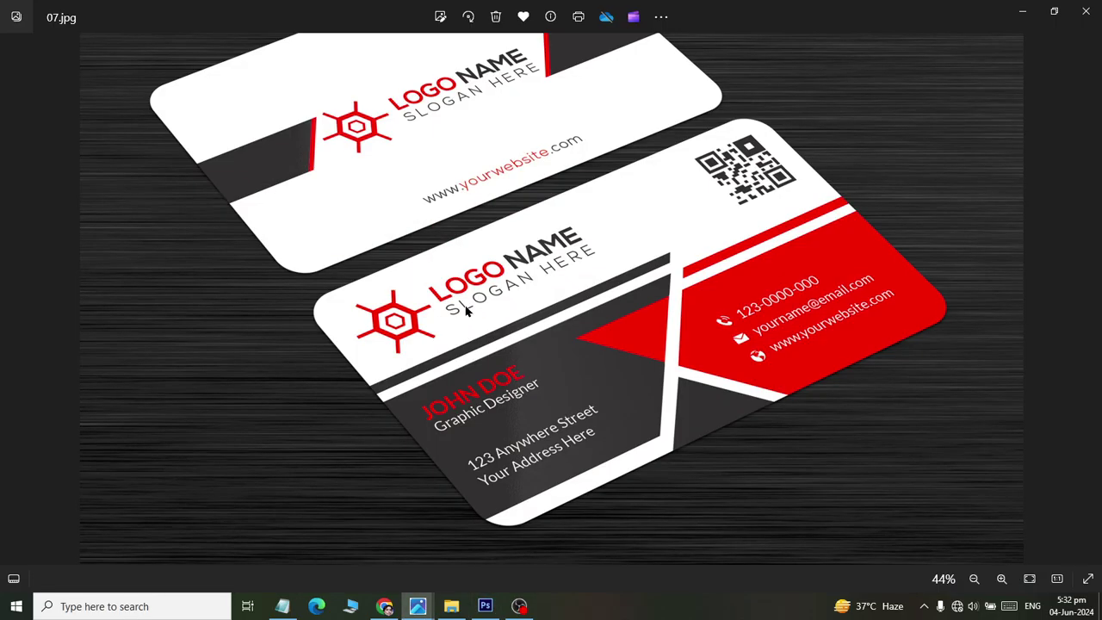
pyautogui.hotkey('alt', 'Tab')
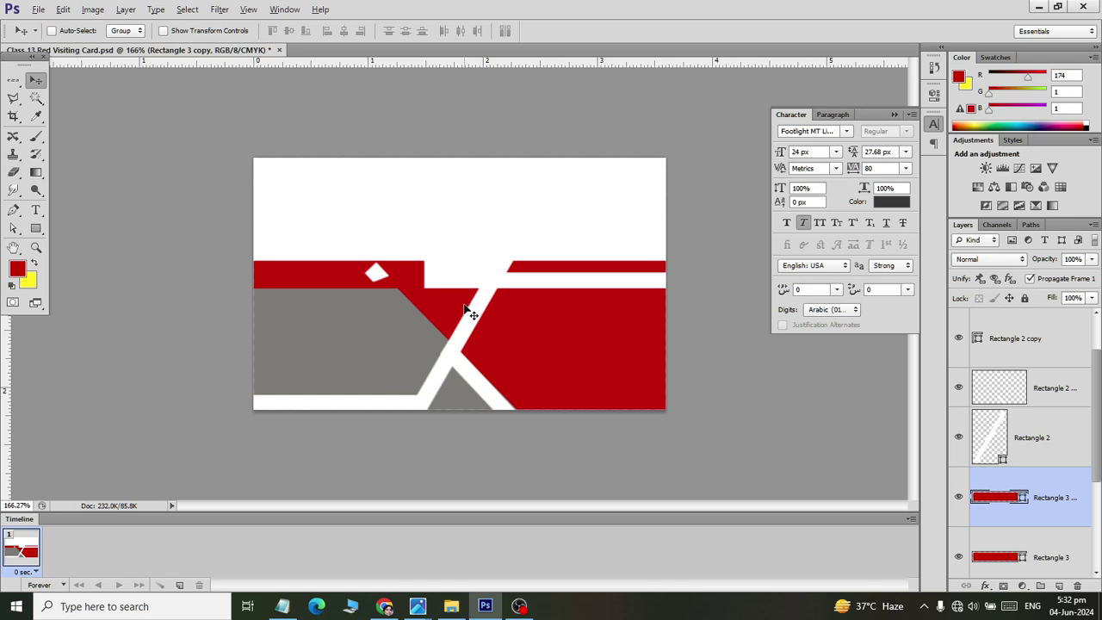
pyautogui.hotkey('alt', 'Tab')
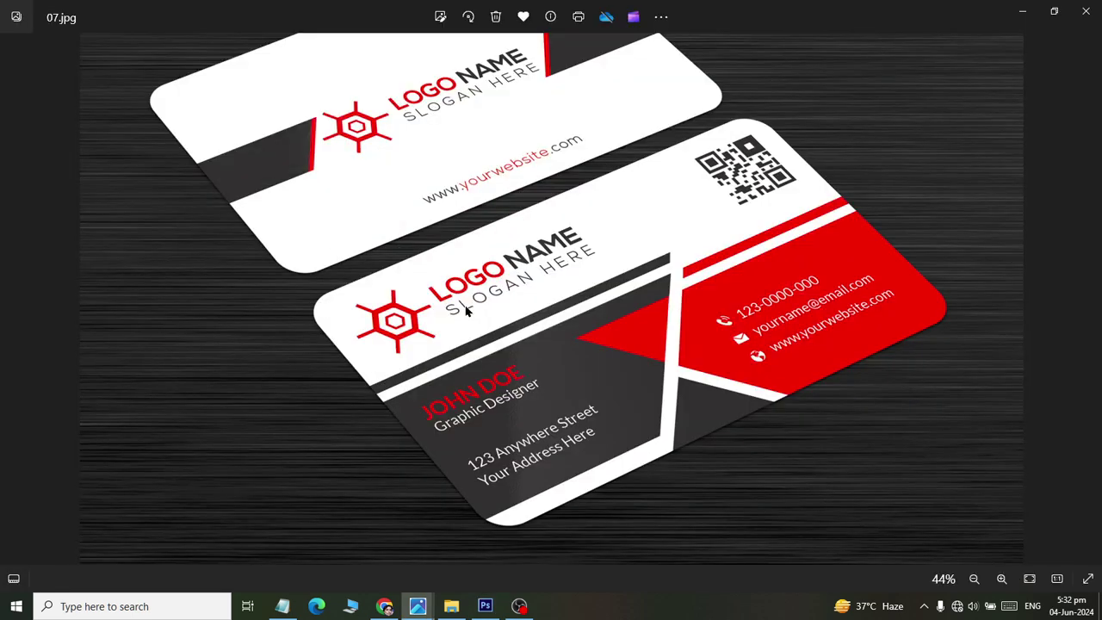
pyautogui.hotkey('alt', 'Tab')
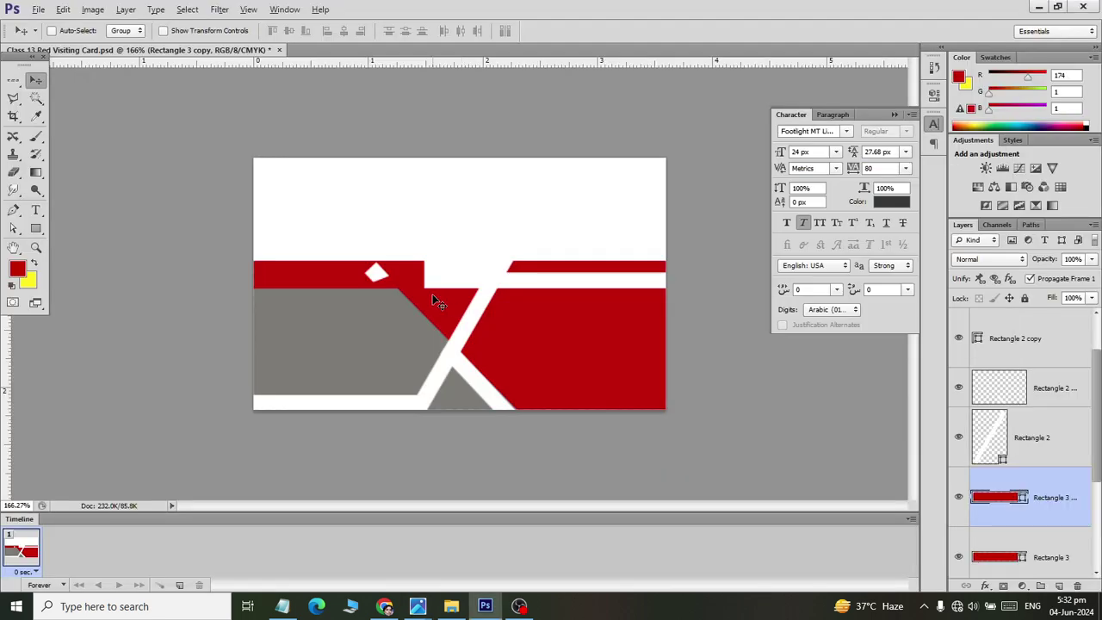
# Widen the red copy to about 2.11 in and stretch it upward to 195.83% height
pyautogui.hotkey('ctrl', 't')
pyautogui.moveTo(425, 274); pyautogui.dragTo(496, 274)
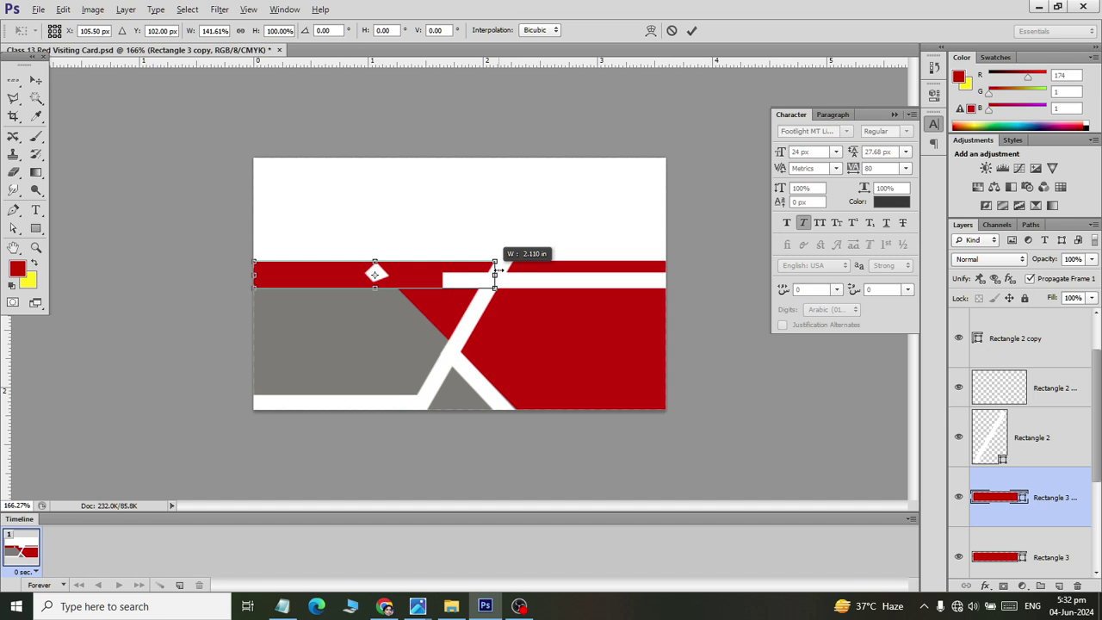
pyautogui.press('v')
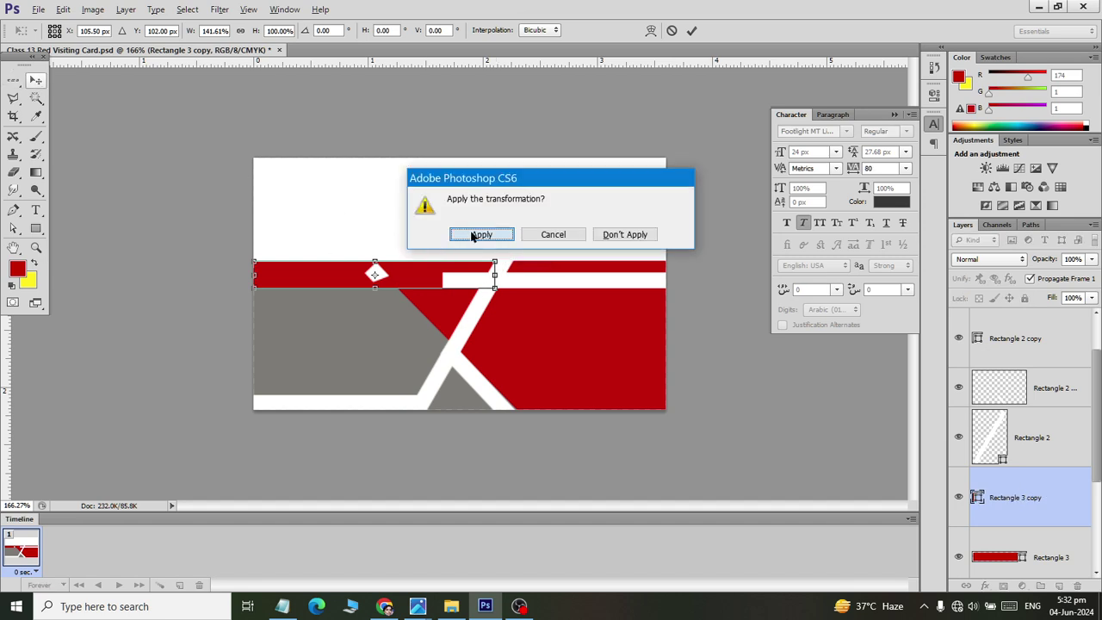
pyautogui.click(480, 235)
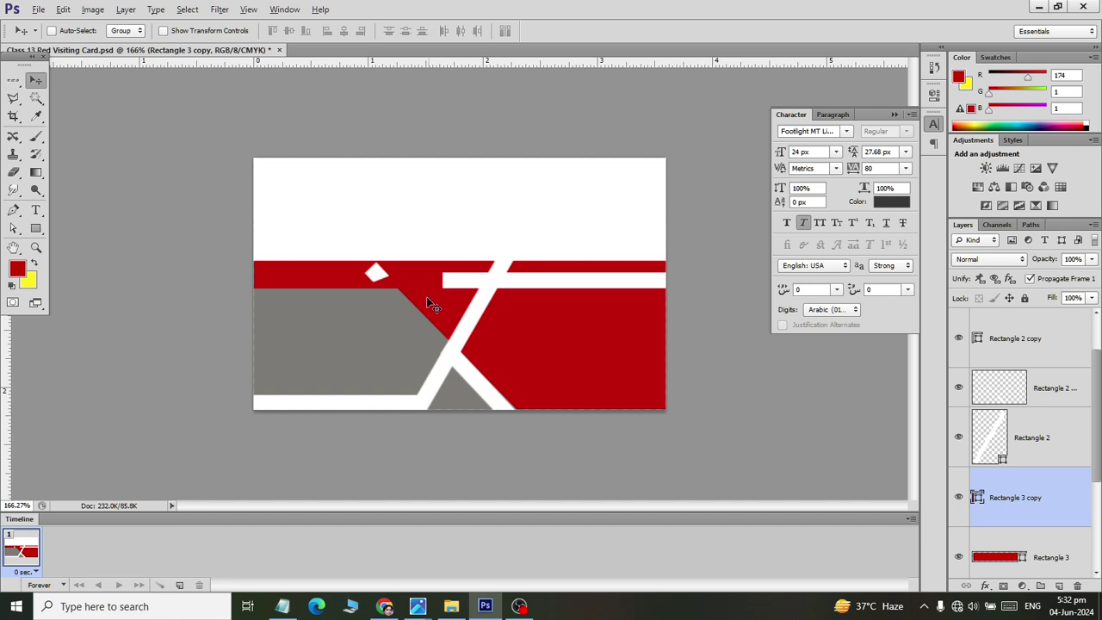
pyautogui.hotkey('ctrl', 't')
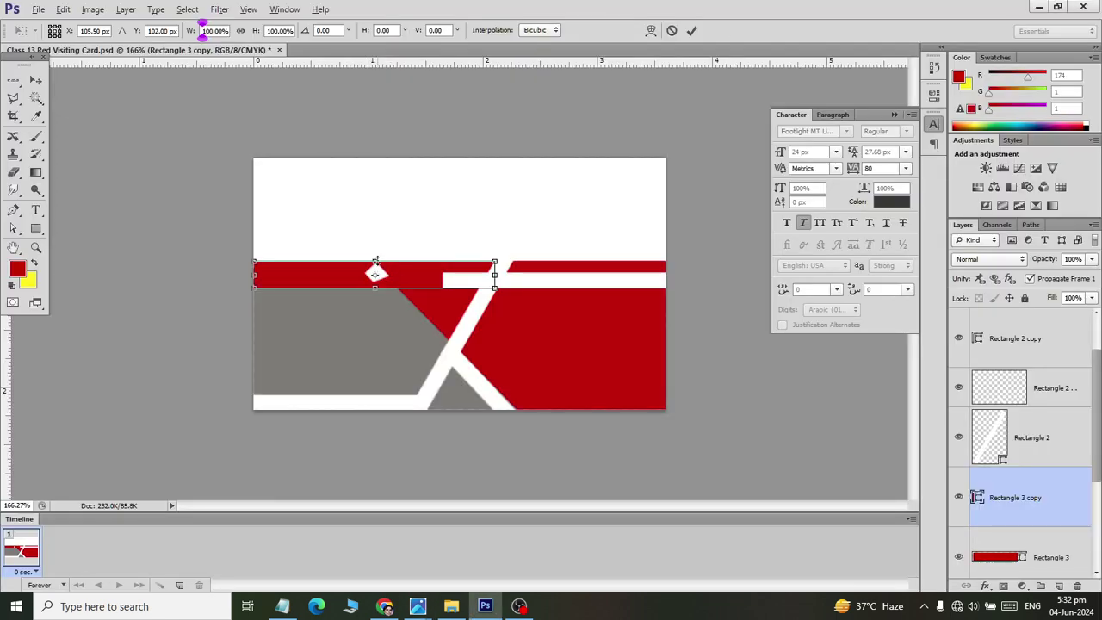
pyautogui.moveTo(375, 260); pyautogui.dragTo(375, 235)
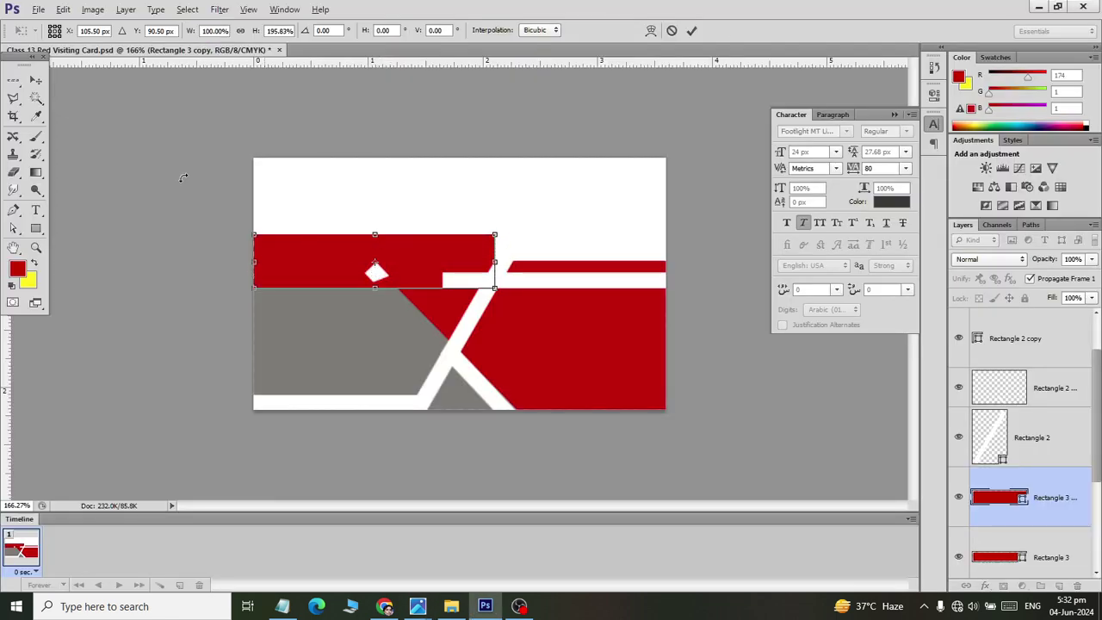
pyautogui.click(36, 79)
pyautogui.click(456, 236)
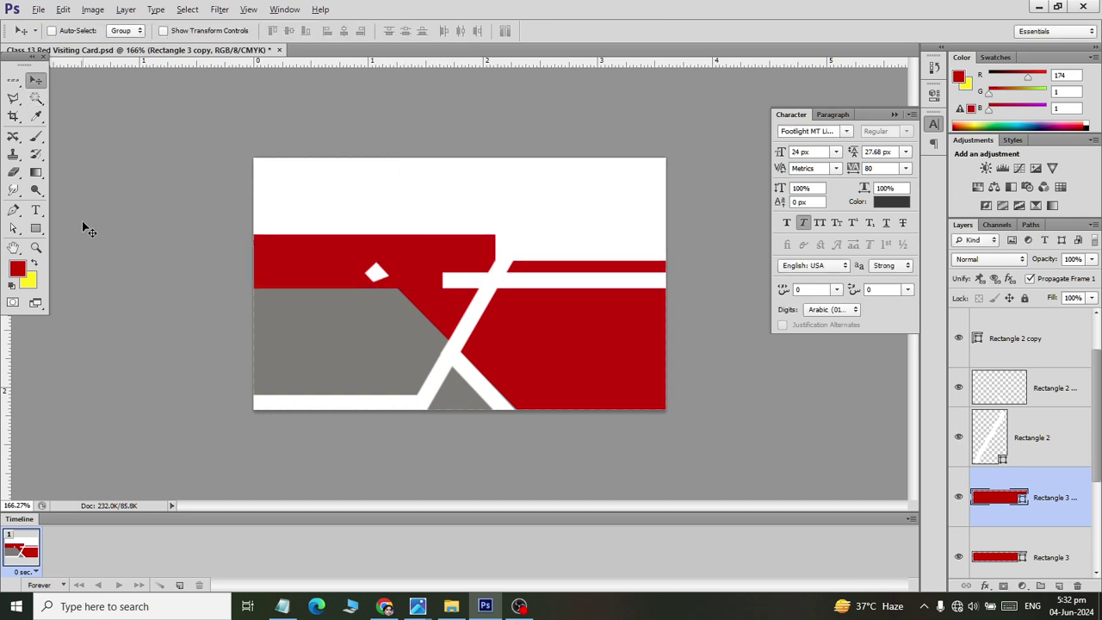
# Refill Rectangle 3 copy with grey #7d7d7d sampled from the lower band
pyautogui.click(36, 230)
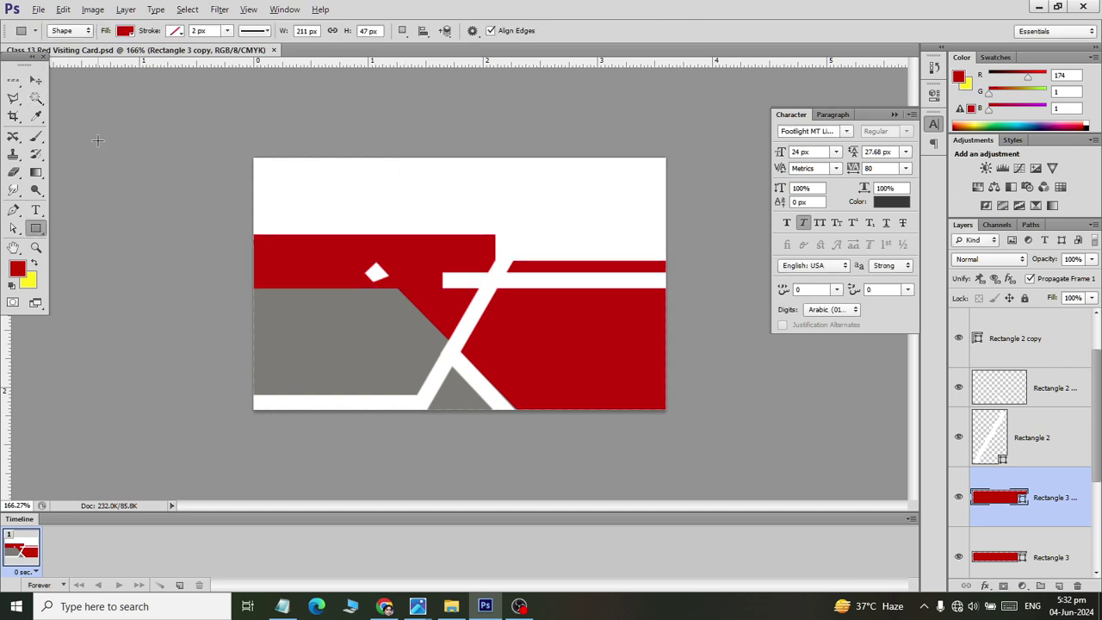
pyautogui.click(125, 31)
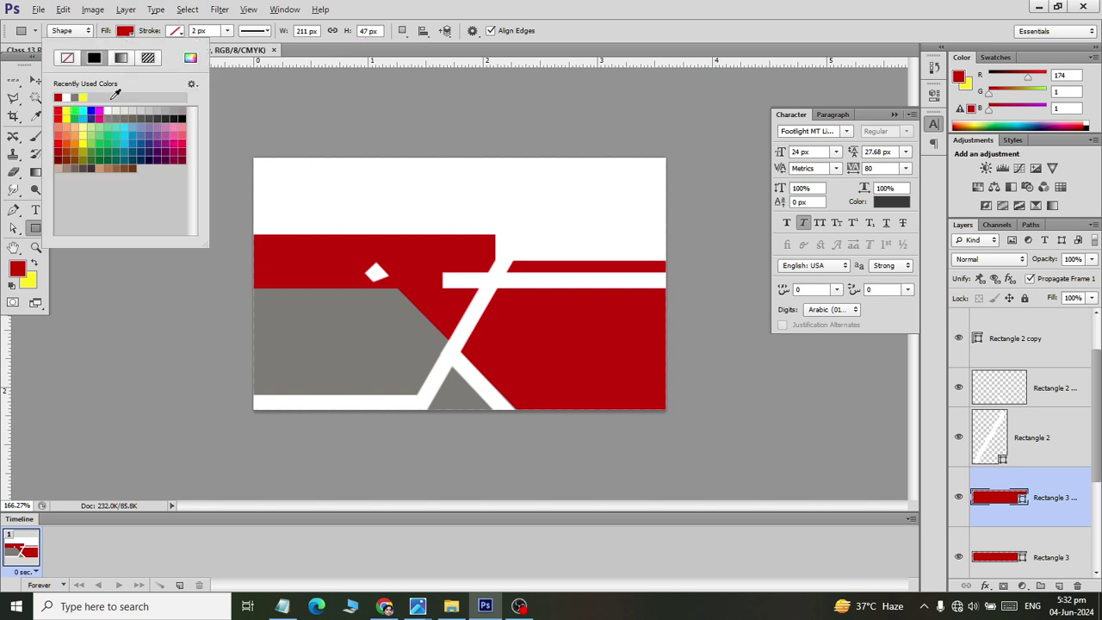
pyautogui.click(190, 58)
pyautogui.click(402, 362)
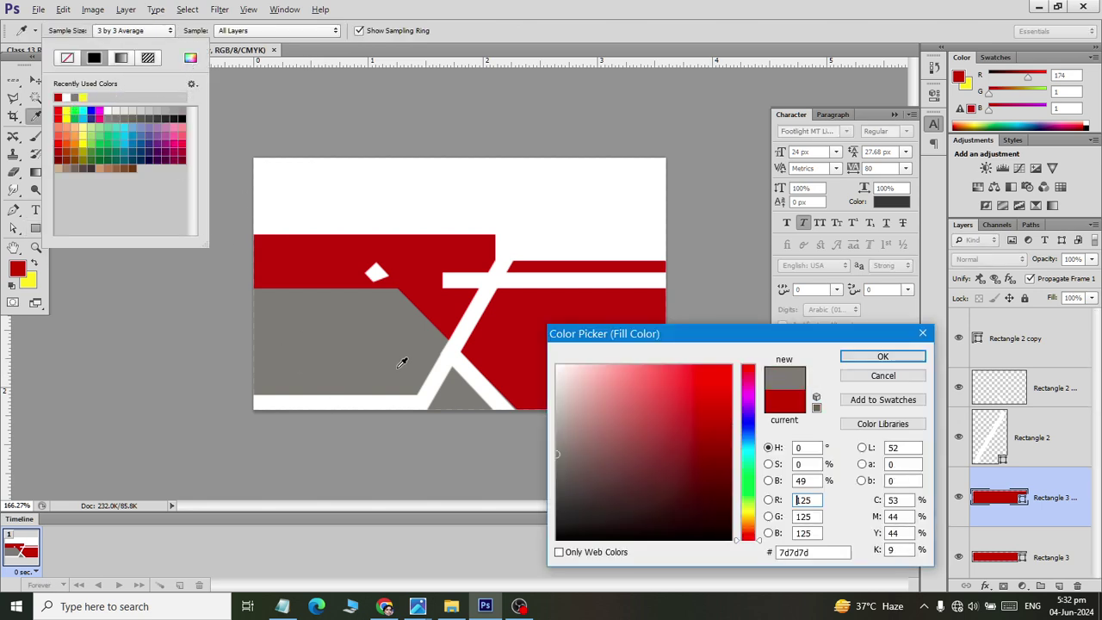
pyautogui.click(877, 354)
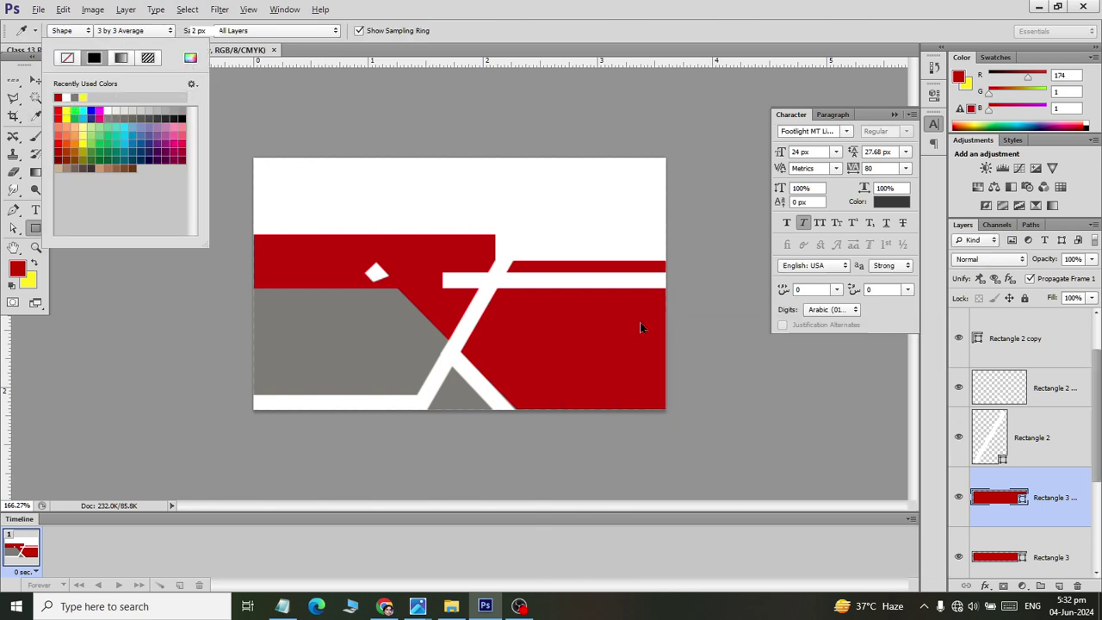
pyautogui.click(191, 57)
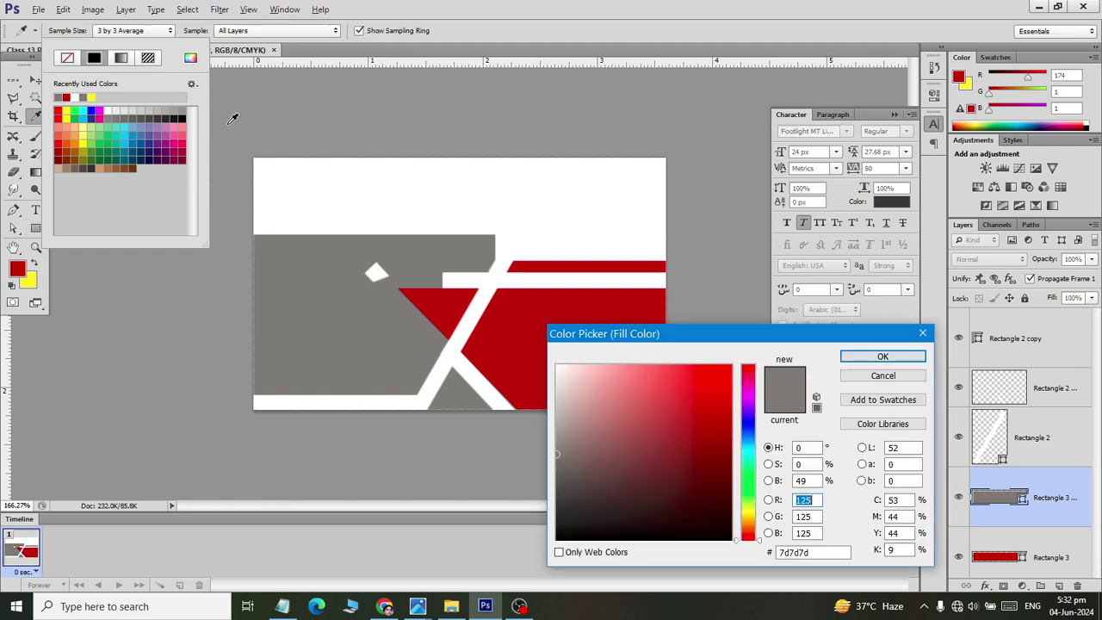
pyautogui.click(881, 356)
pyautogui.press('Escape')
pyautogui.press('v')
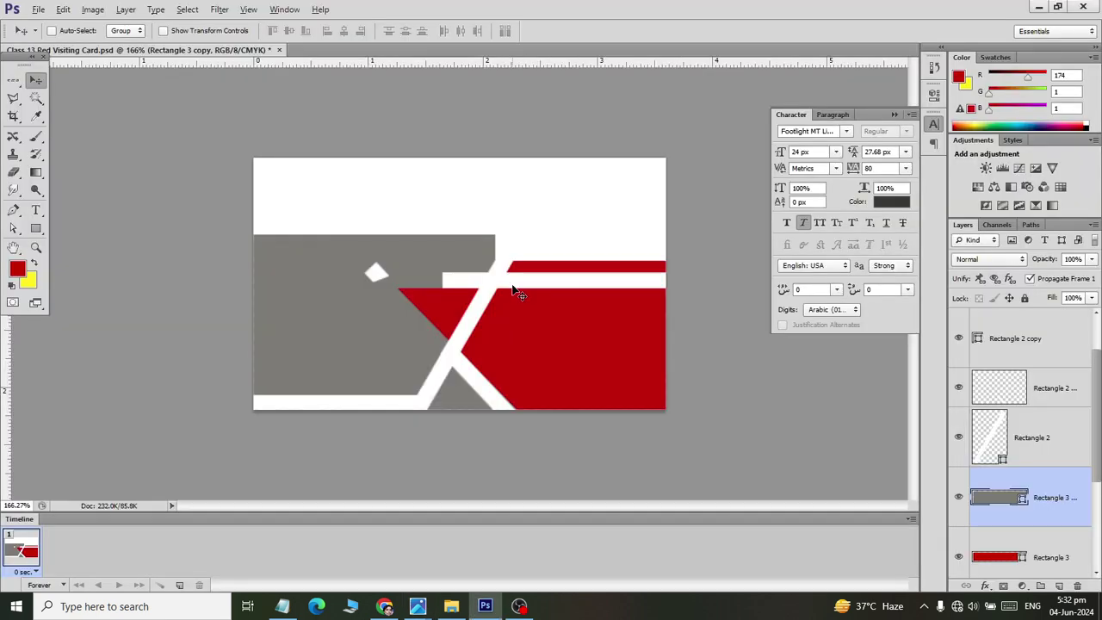
# Adjust the grey block's width toward the slanted strip and lower its top edge slightly
pyautogui.hotkey('ctrl', 't')
pyautogui.moveTo(494, 262); pyautogui.dragTo(532, 262)
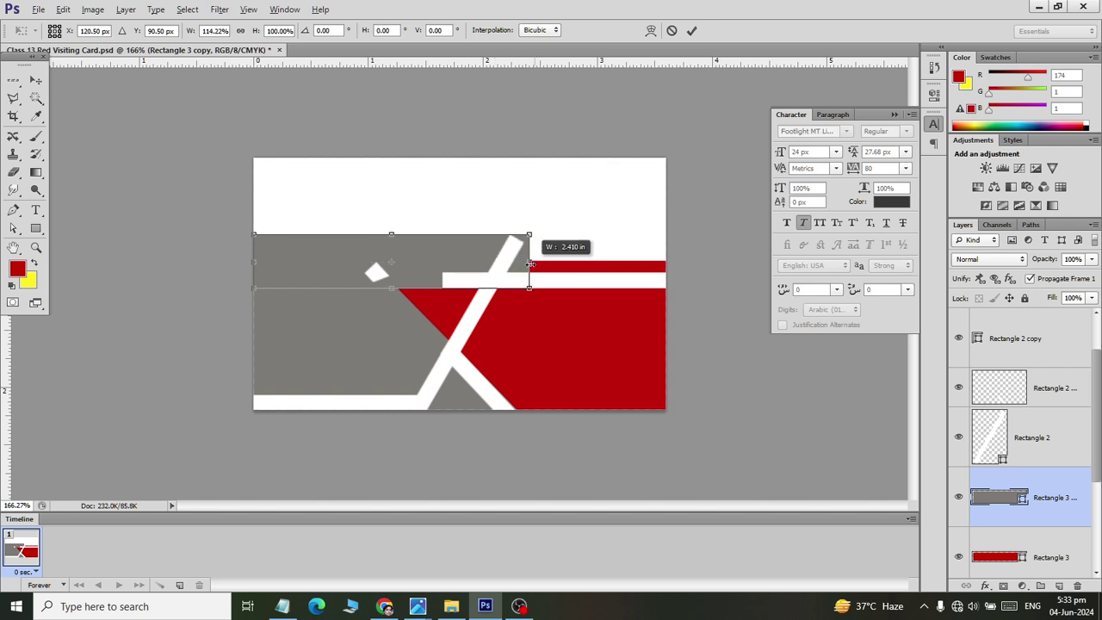
pyautogui.moveTo(532, 263); pyautogui.dragTo(522, 263)
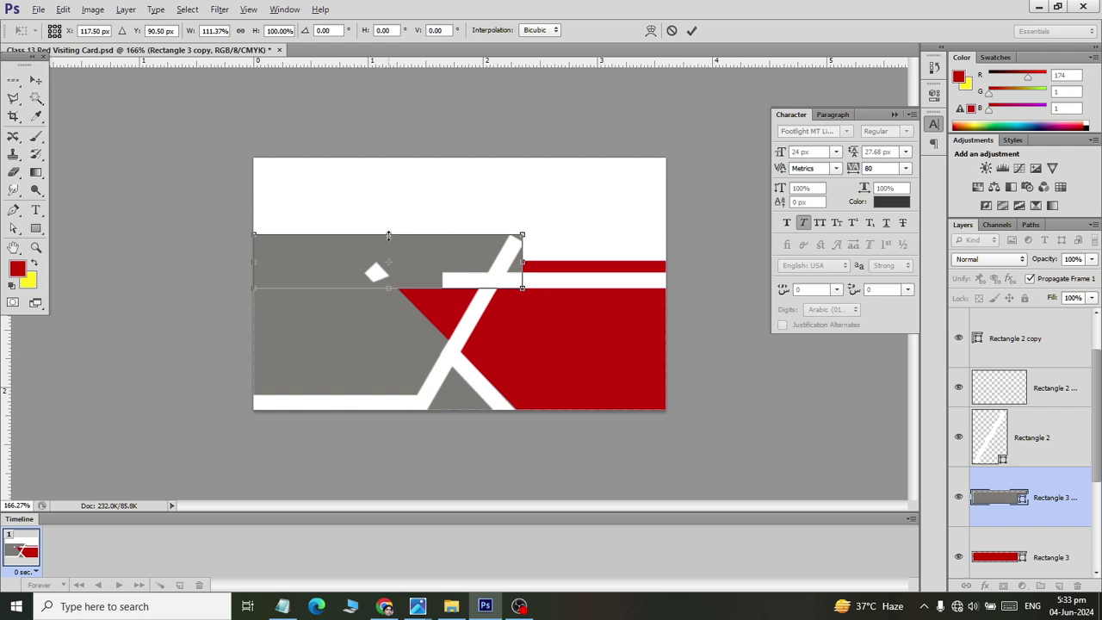
pyautogui.moveTo(389, 235); pyautogui.dragTo(390, 242)
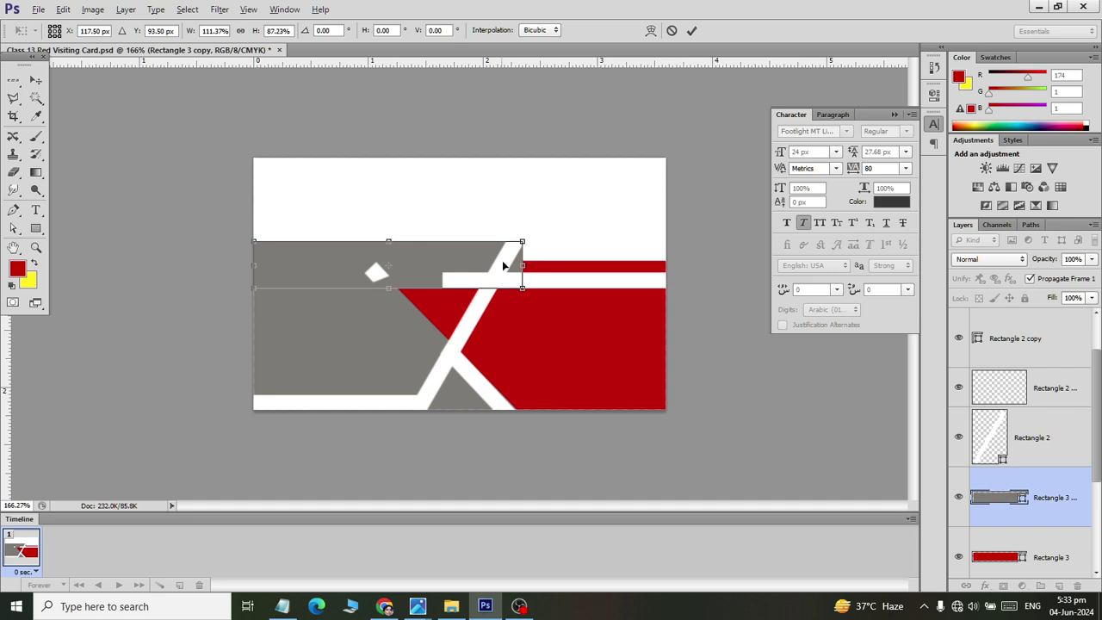
# Slant the grey block's right end −30.34° with Perspective to follow the white diagonal
pyautogui.click(63, 9)
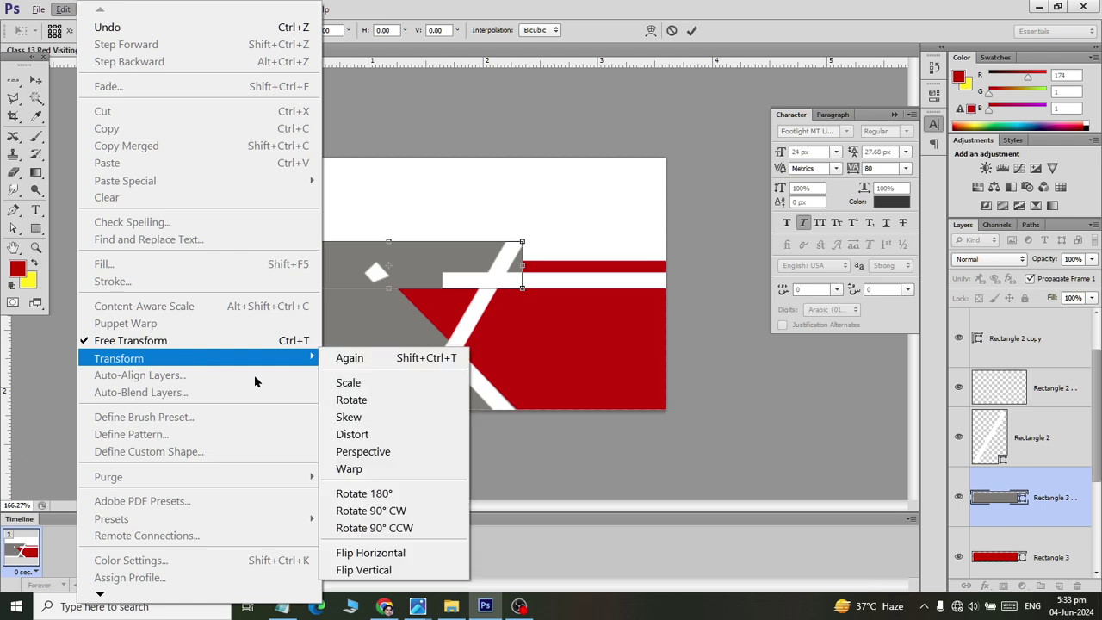
pyautogui.moveTo(119, 357)
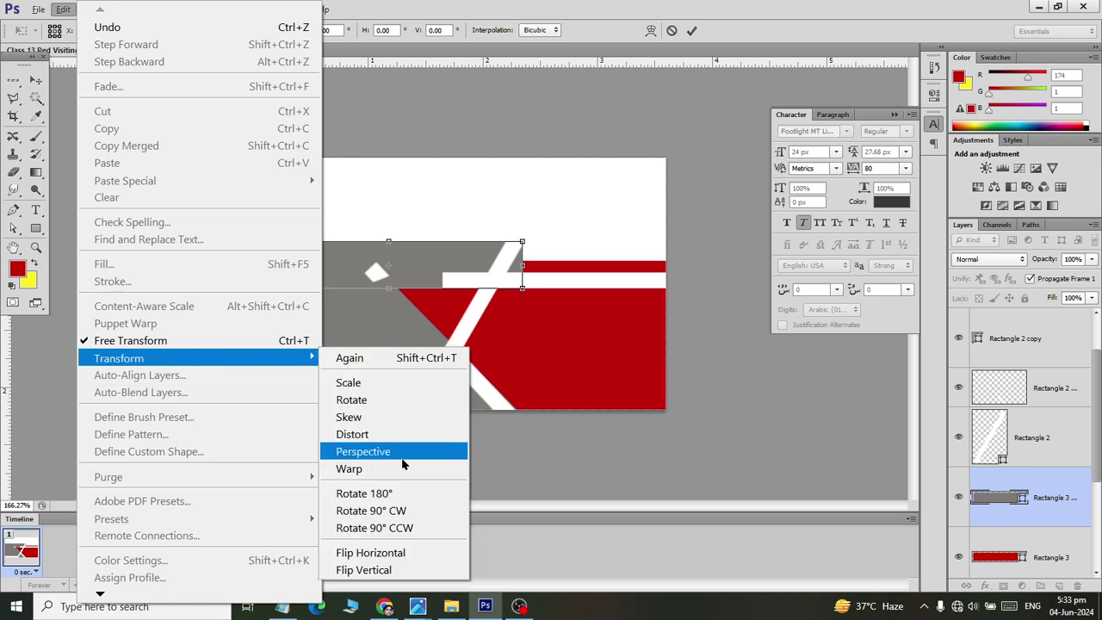
pyautogui.click(404, 434)
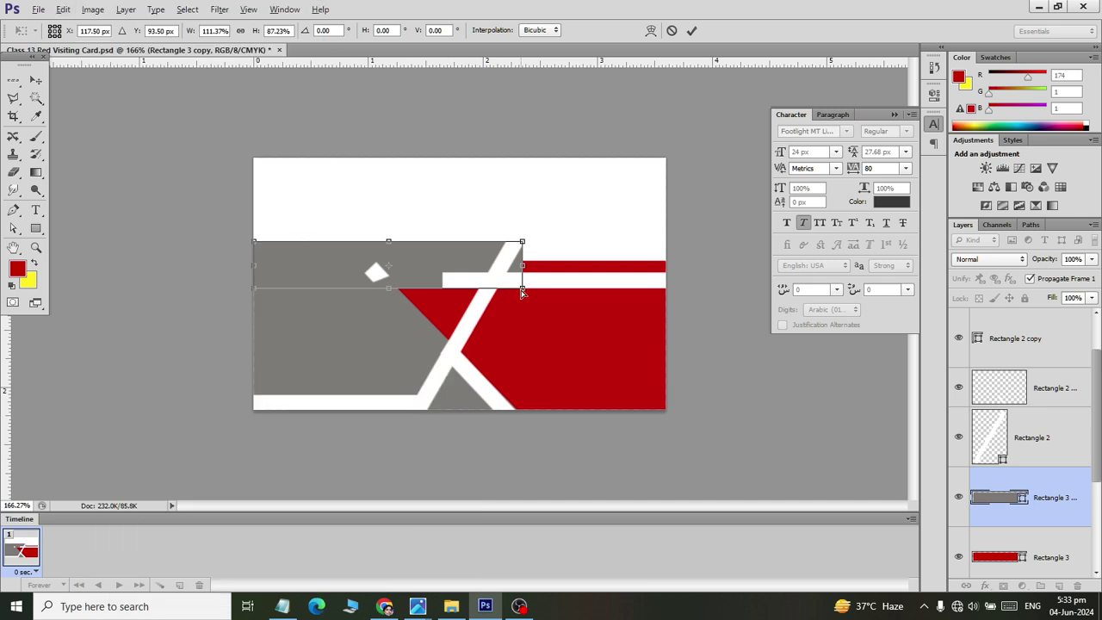
pyautogui.moveTo(520, 289); pyautogui.dragTo(494, 289)
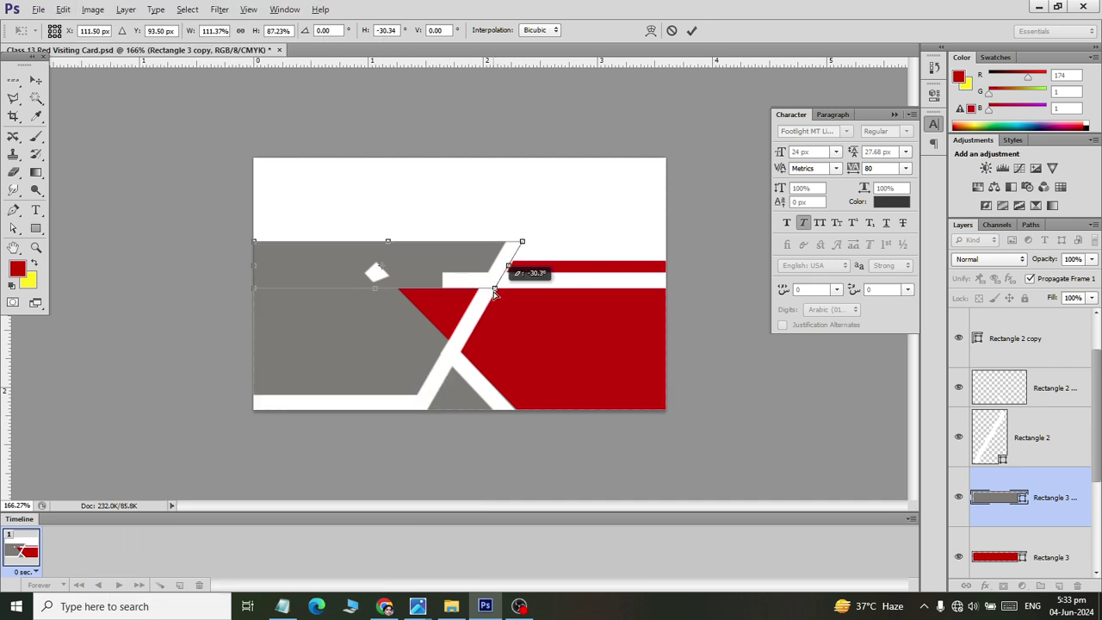
pyautogui.click(38, 82)
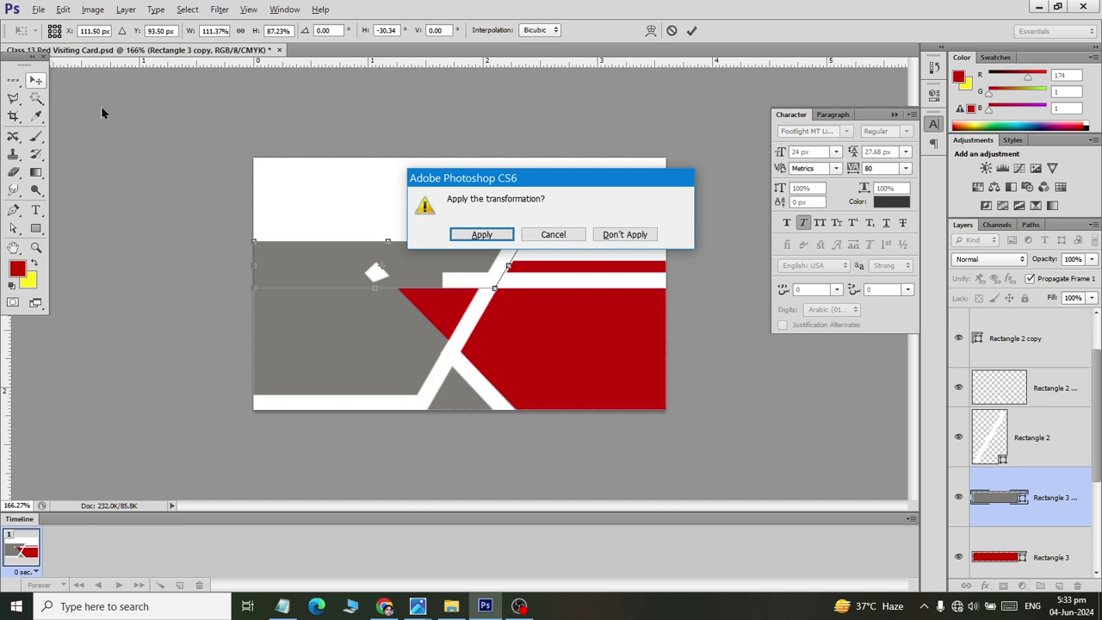
pyautogui.click(482, 234)
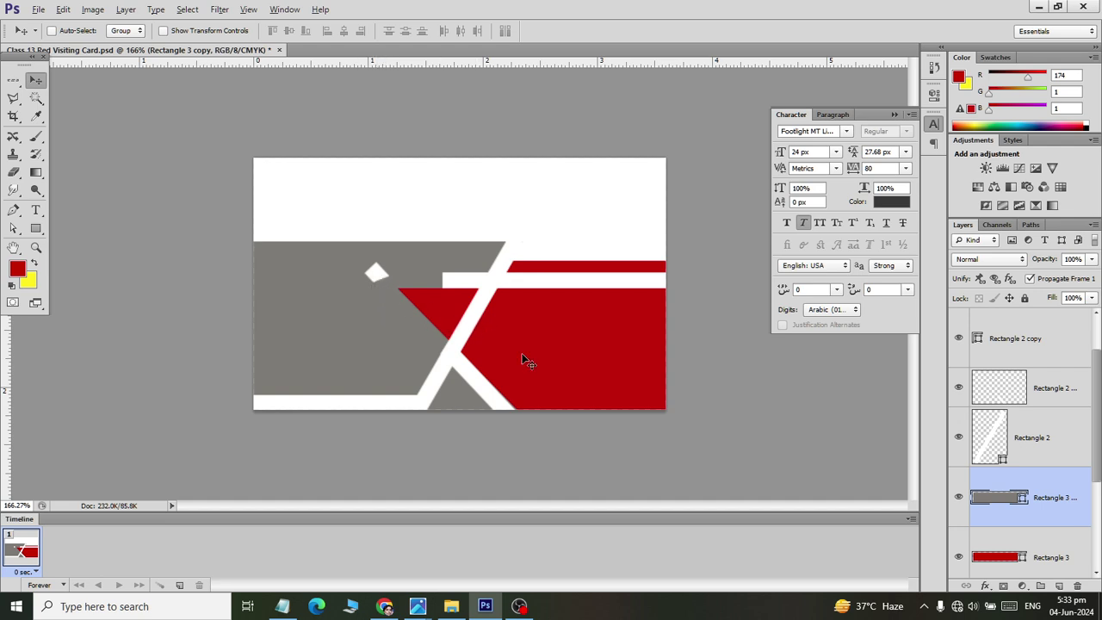
# Check the white diagonal strip's visibility and make Rectangle 2 copy 2 the active layer
pyautogui.scroll(-5, 1051, 558)
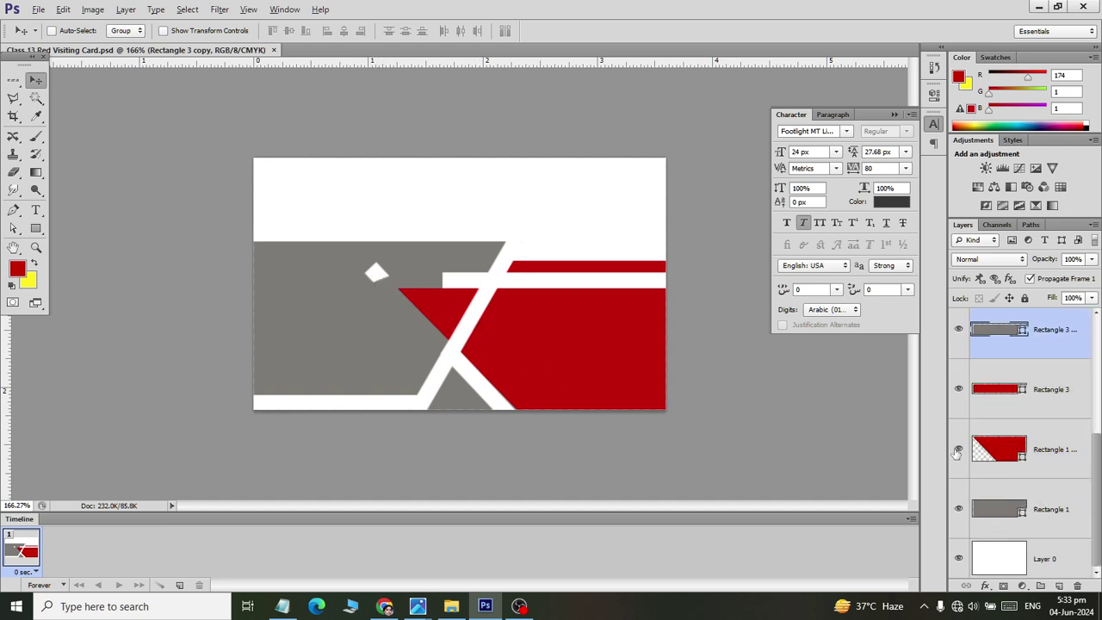
pyautogui.scroll(3, 967, 446)
pyautogui.scroll(-1, 967, 446)
pyautogui.scroll(2, 976, 466)
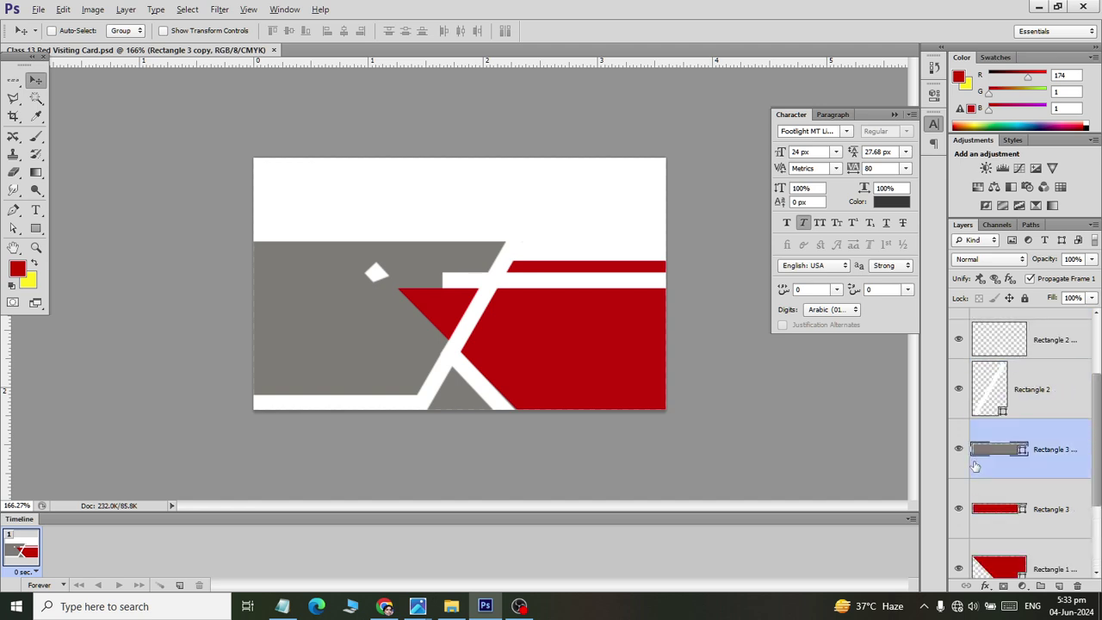
pyautogui.scroll(1, 959, 384)
pyautogui.click(959, 400)
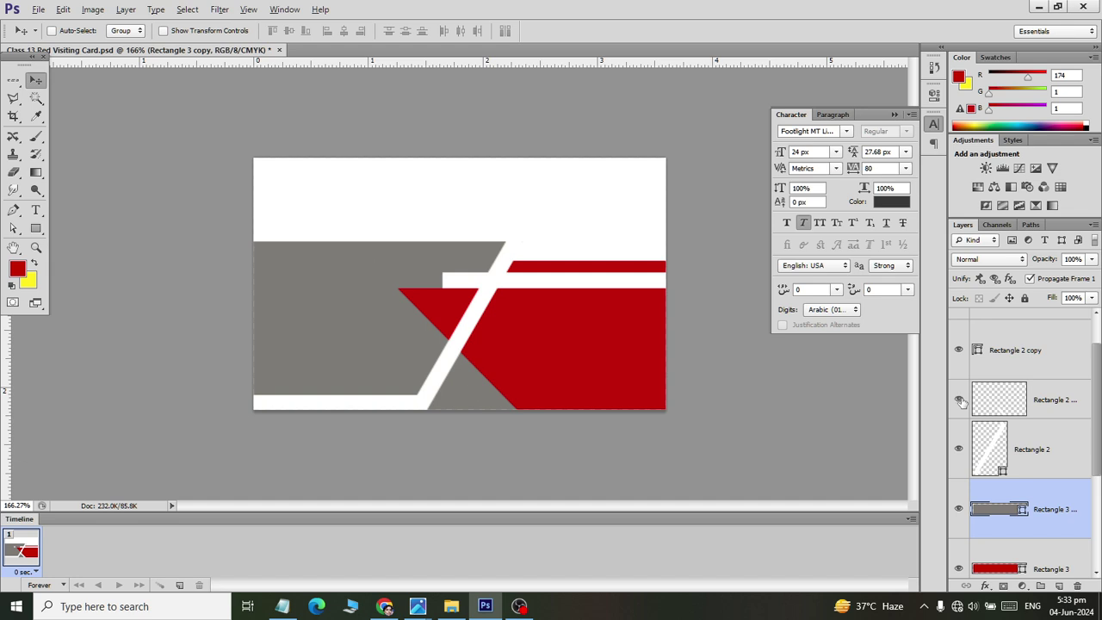
pyautogui.click(959, 400)
pyautogui.click(1045, 403)
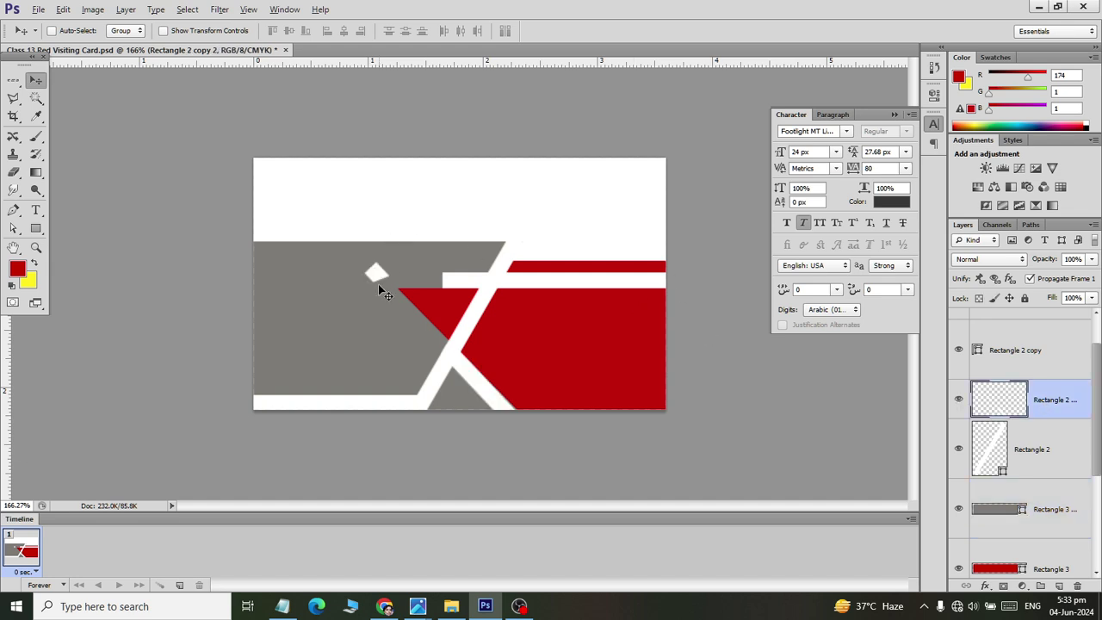
pyautogui.scroll(1, 378, 293)
# Lasso the stray white diamond, delete it, and deselect
pyautogui.click(13, 98)
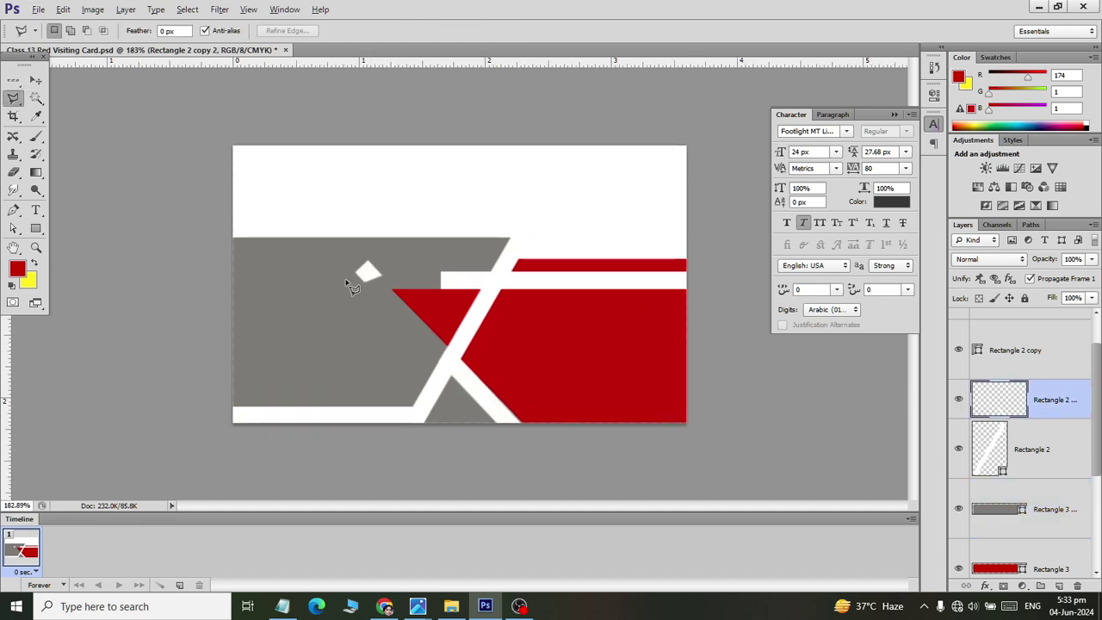
pyautogui.click(346, 252)
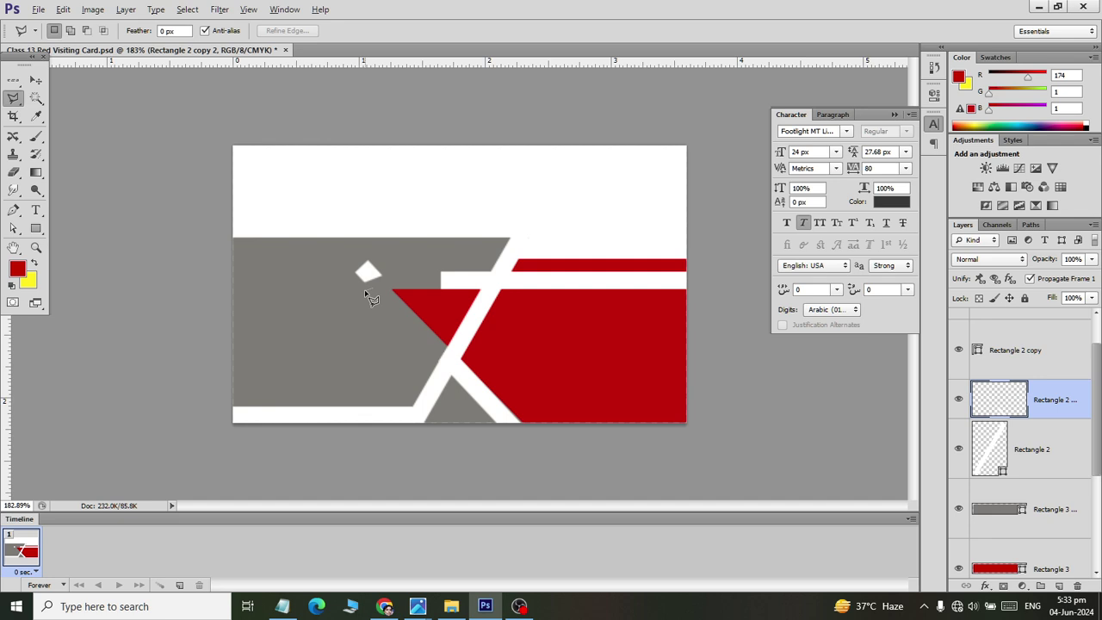
pyautogui.click(337, 286)
pyautogui.click(352, 251)
pyautogui.click(401, 246)
pyautogui.click(398, 269)
pyautogui.doubleClick(371, 288)
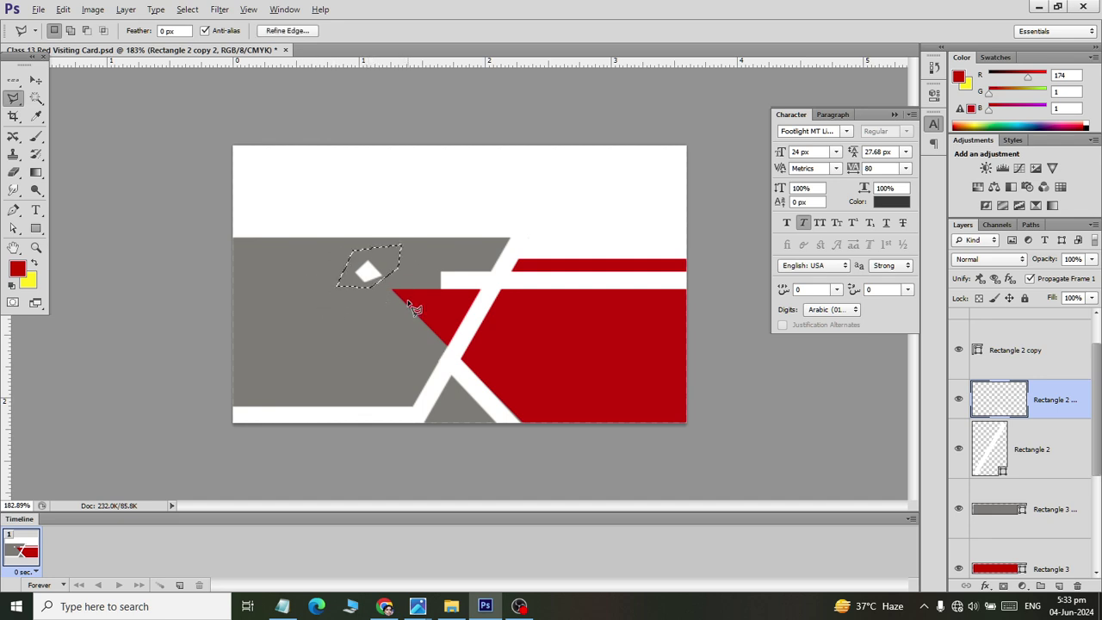
pyautogui.press('Delete')
pyautogui.hotkey('ctrl', 'd')
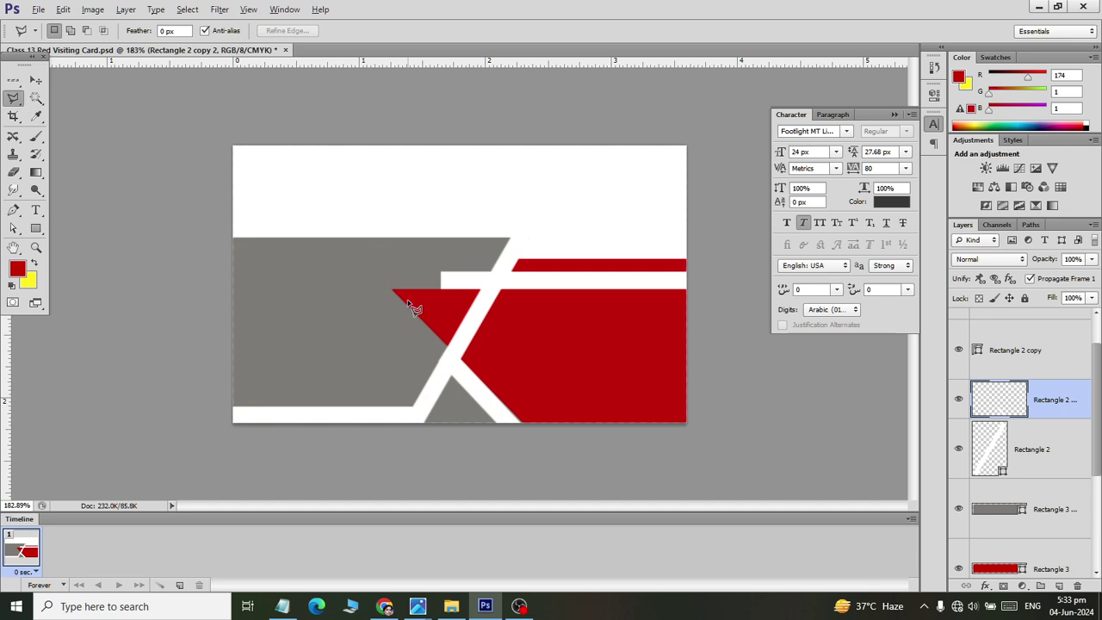
pyautogui.hotkey('alt', 'Tab')
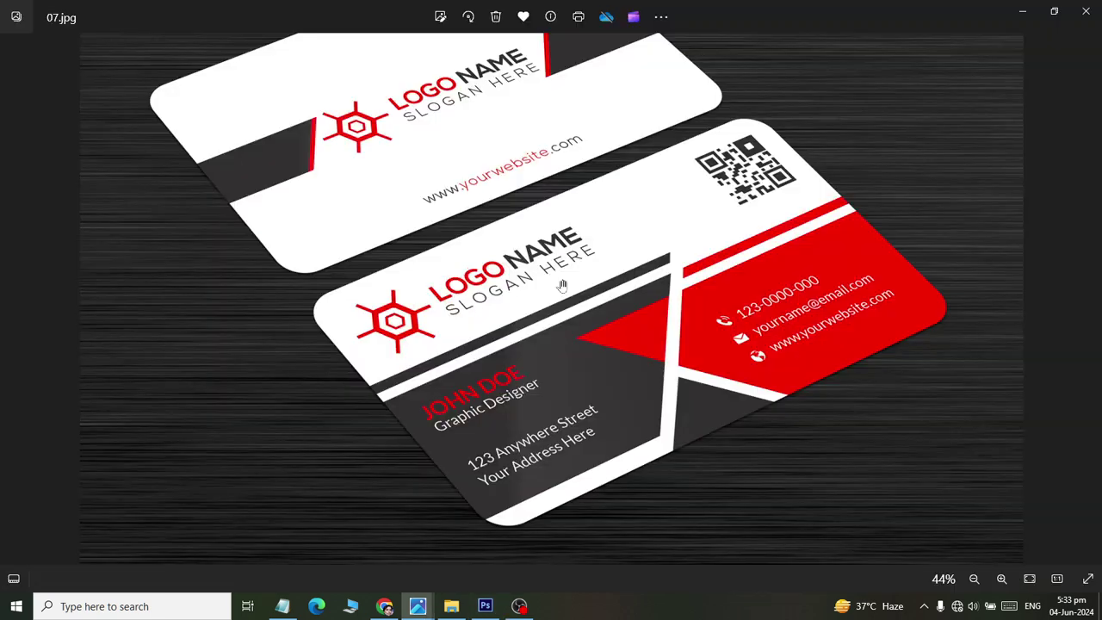
pyautogui.hotkey('alt', 'Tab')
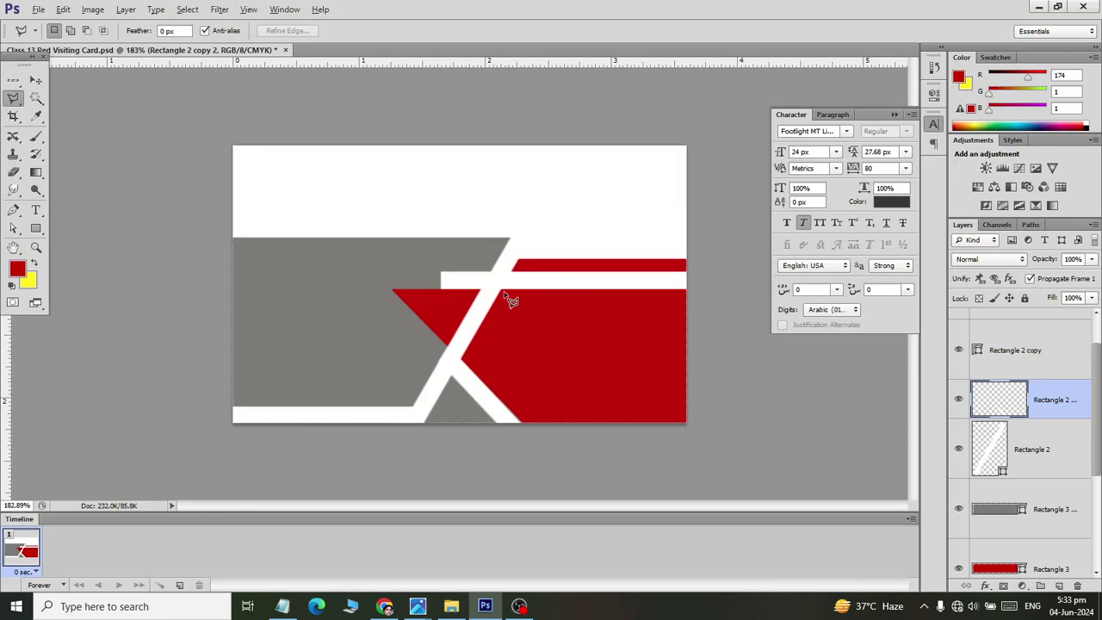
pyautogui.hotkey('alt', 'Tab')
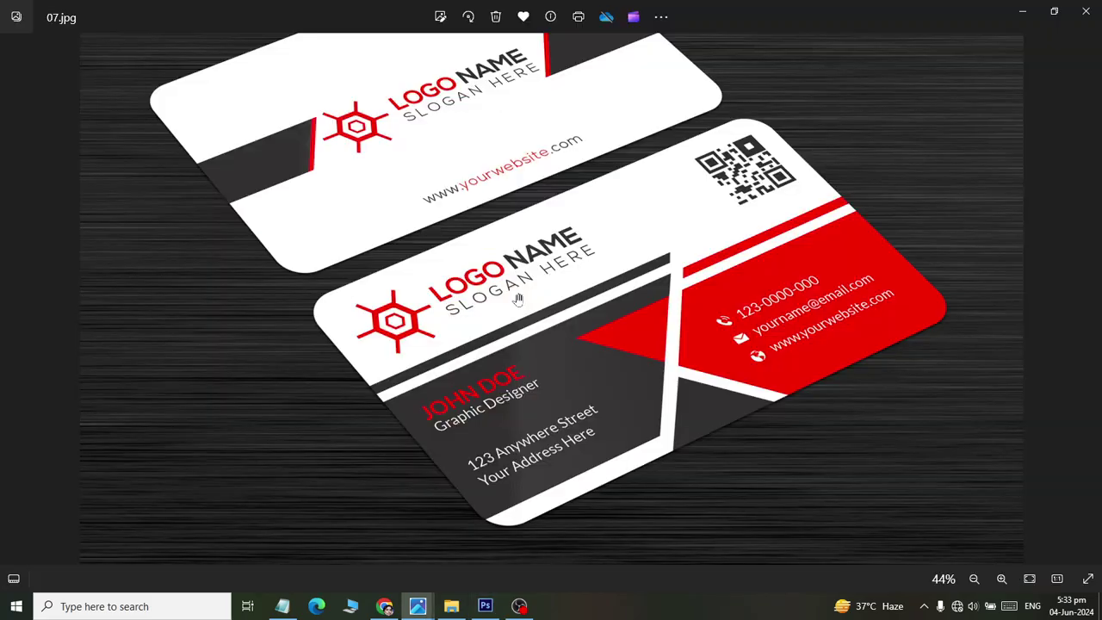
pyautogui.hotkey('alt', 'Tab')
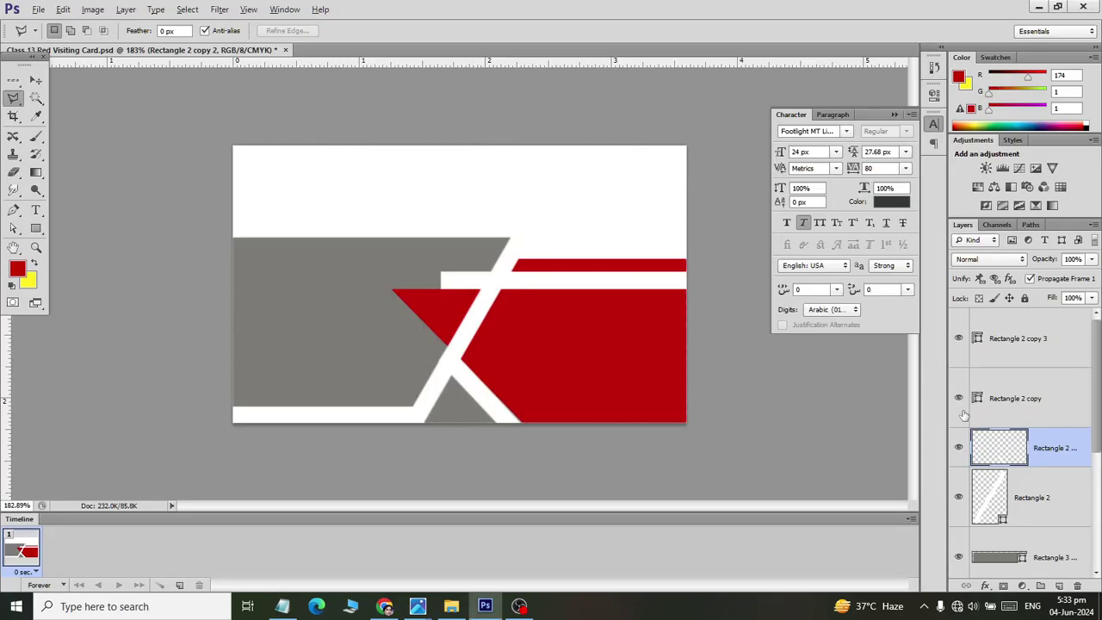
pyautogui.click(958, 398)
pyautogui.click(958, 398)
pyautogui.click(959, 338)
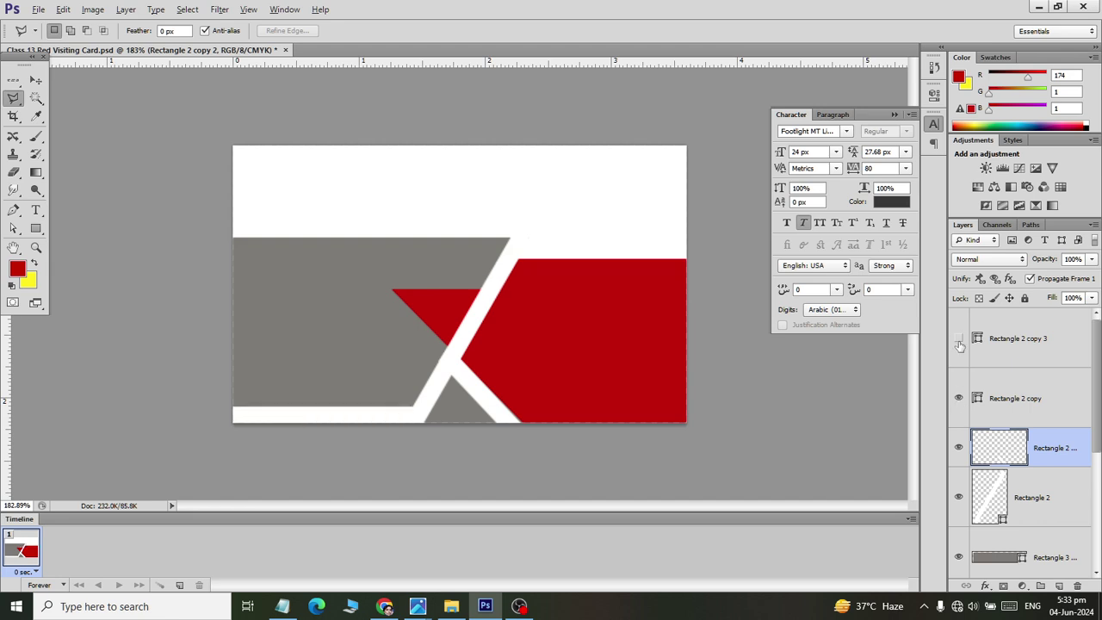
pyautogui.click(1002, 358)
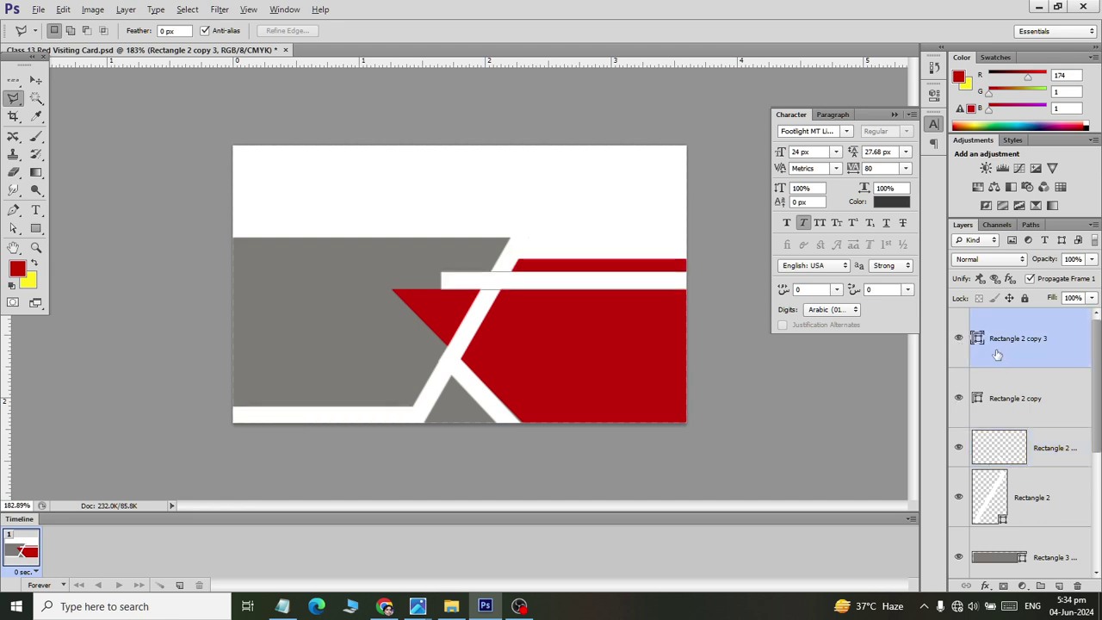
pyautogui.press('Tab')
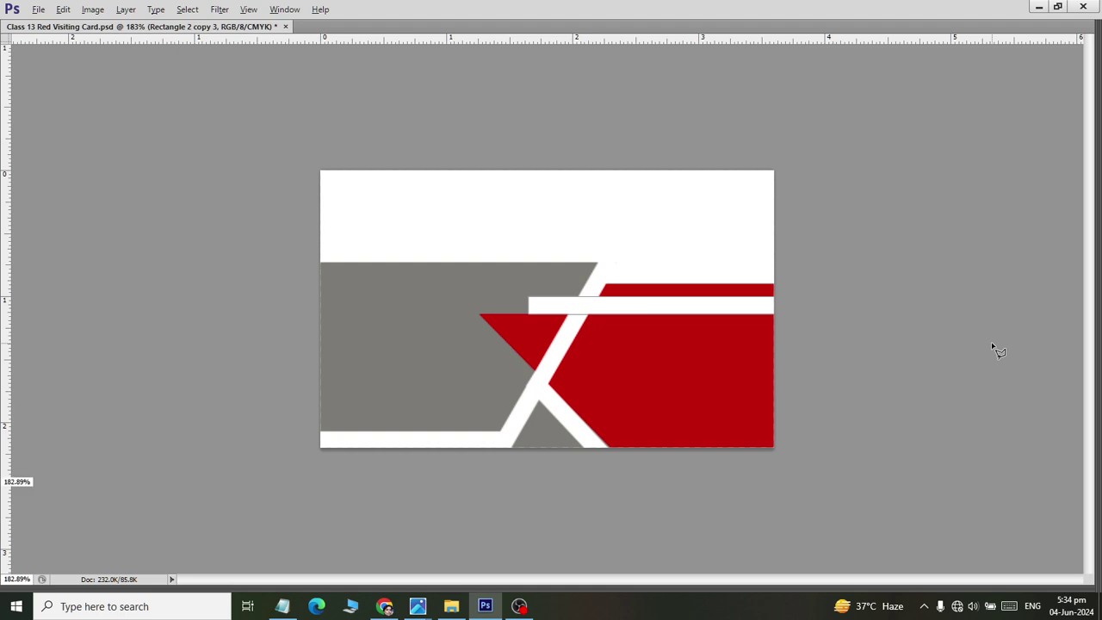
pyautogui.hotkey('alt', 'Tab')
pyautogui.hotkey('alt', 'Tab')
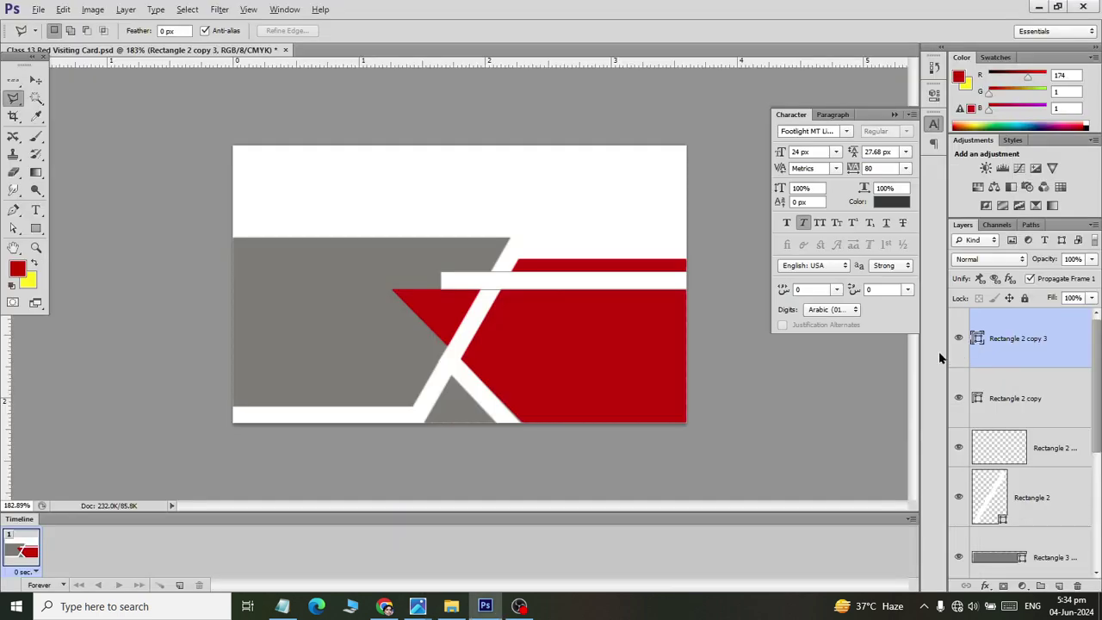
pyautogui.hotkey('ctrl', 't')
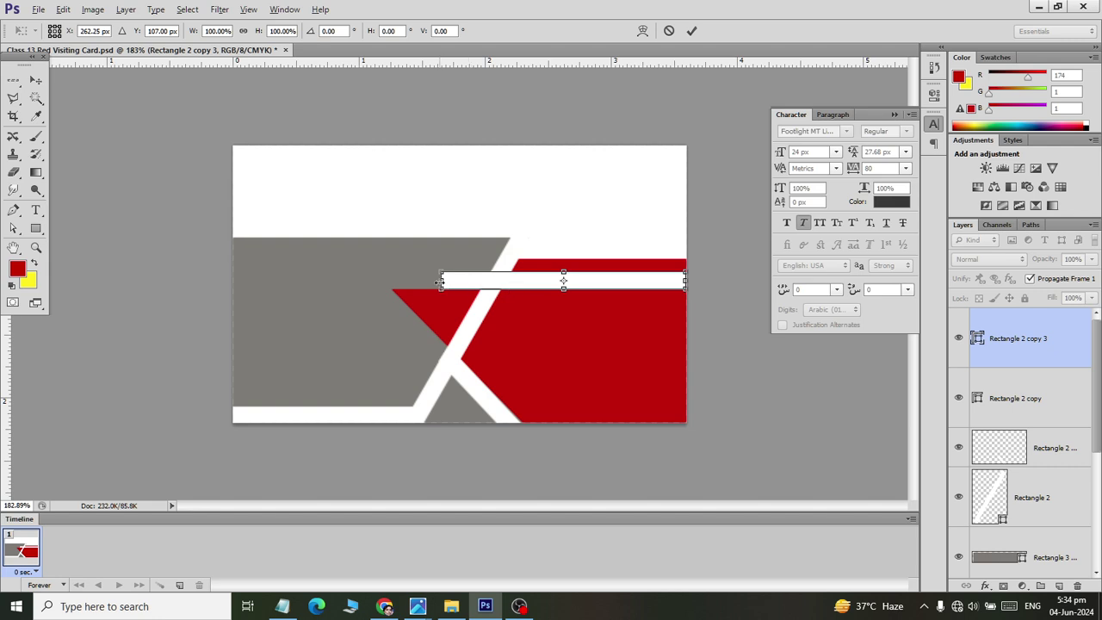
# Trim Rectangle 2 copy 3's left end to 76.41% width so it starts at the diagonal
pyautogui.moveTo(439, 280); pyautogui.dragTo(499, 281)
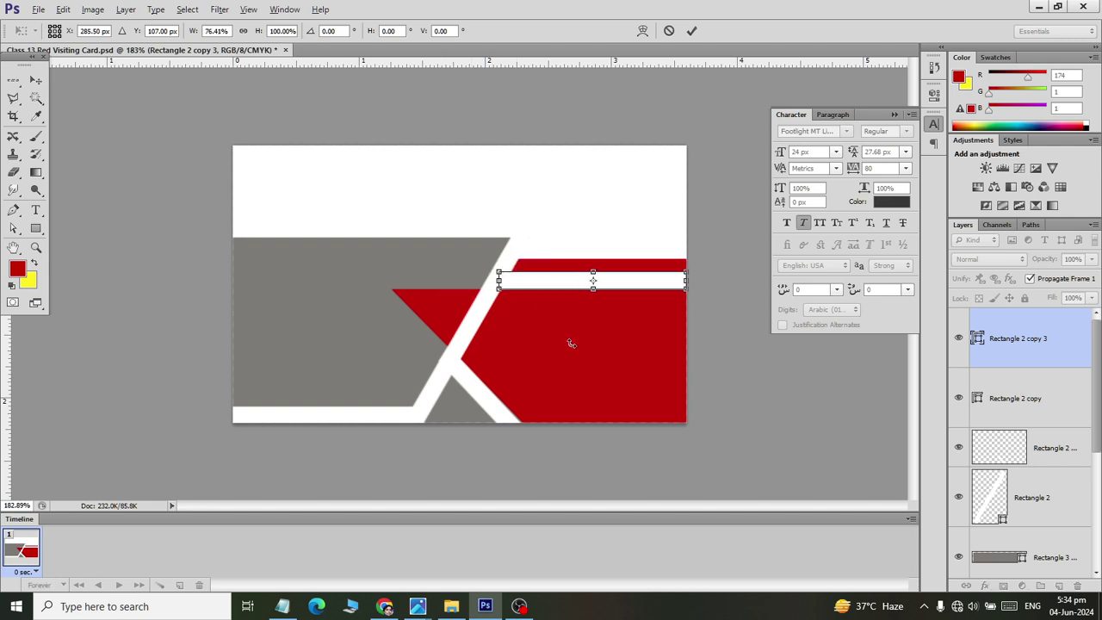
pyautogui.click(36, 79)
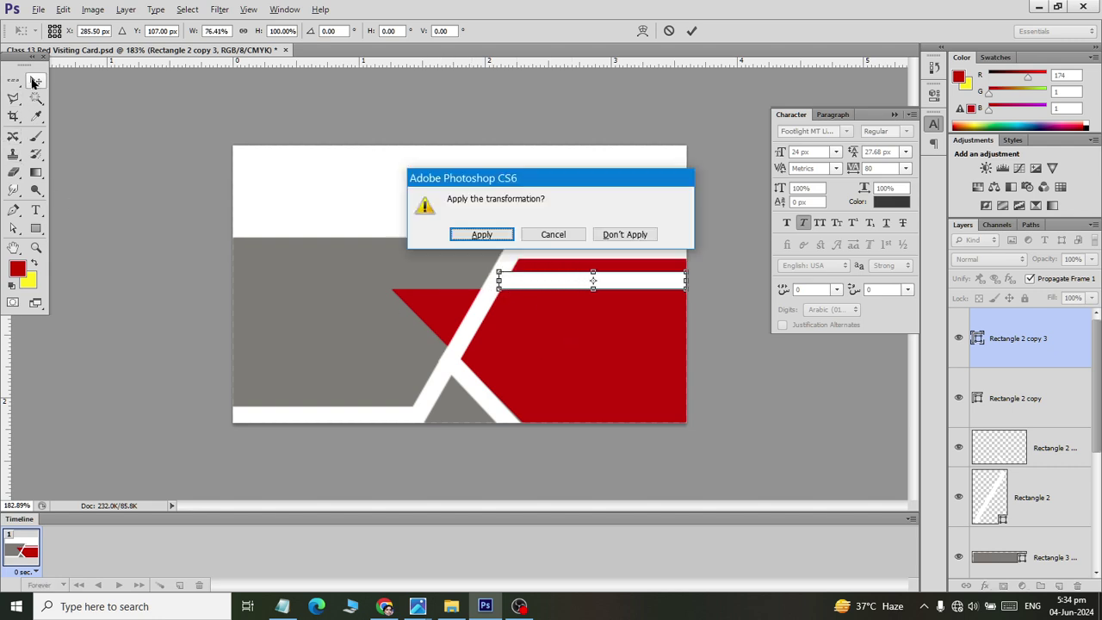
pyautogui.click(498, 234)
# Check the bottom white strip's visibility and duplicate the horizontal white stripe
pyautogui.click(1026, 455)
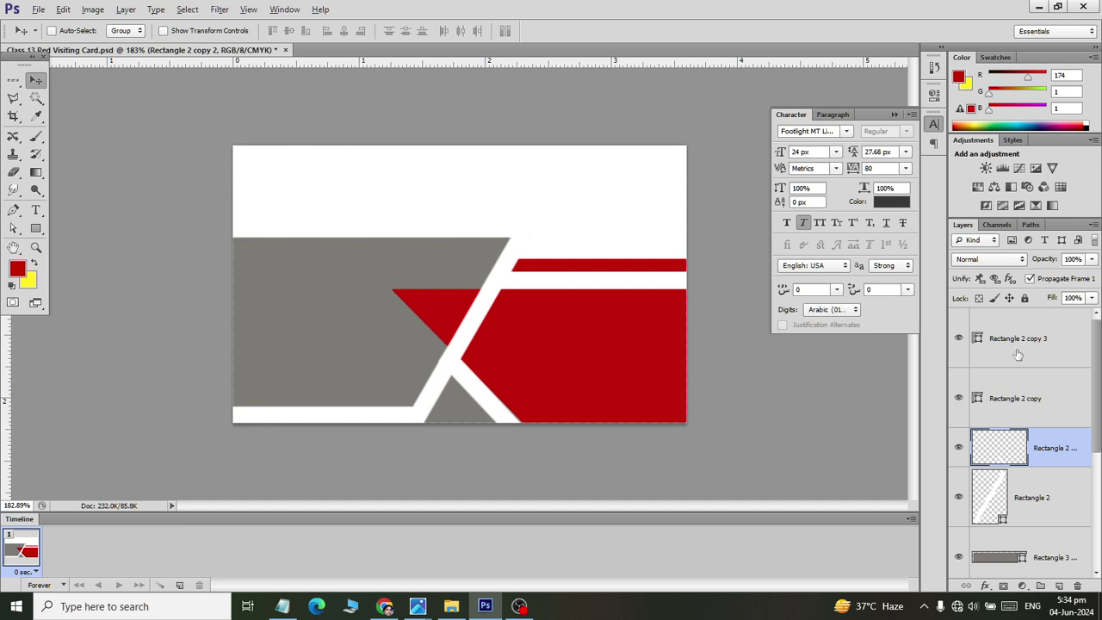
pyautogui.click(1009, 396)
pyautogui.click(958, 397)
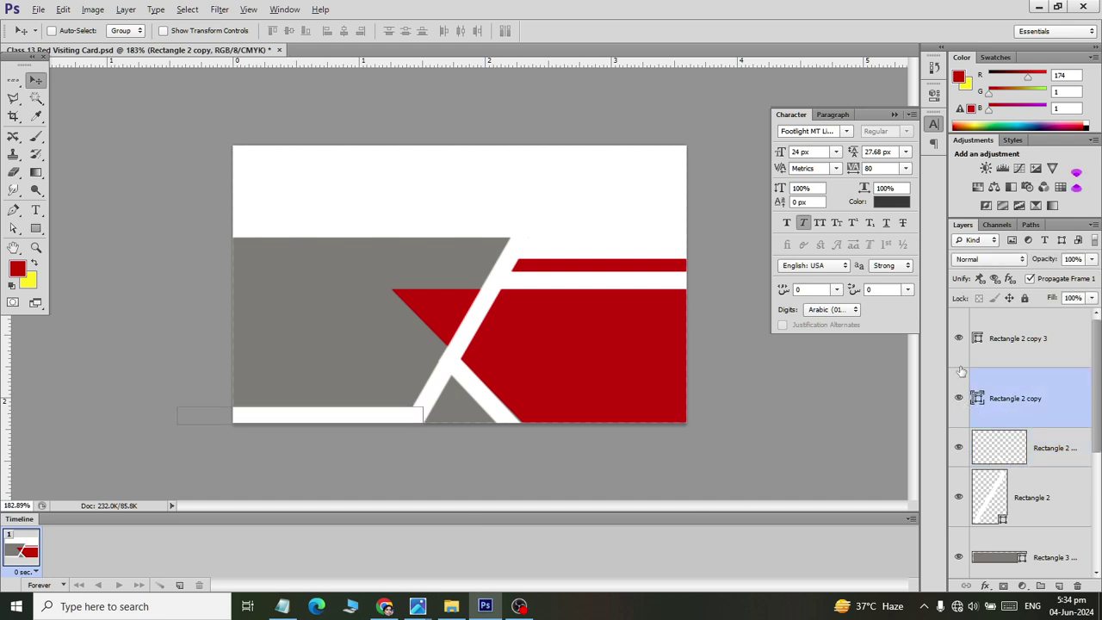
pyautogui.click(959, 338)
pyautogui.hotkey('ctrl', 'j')
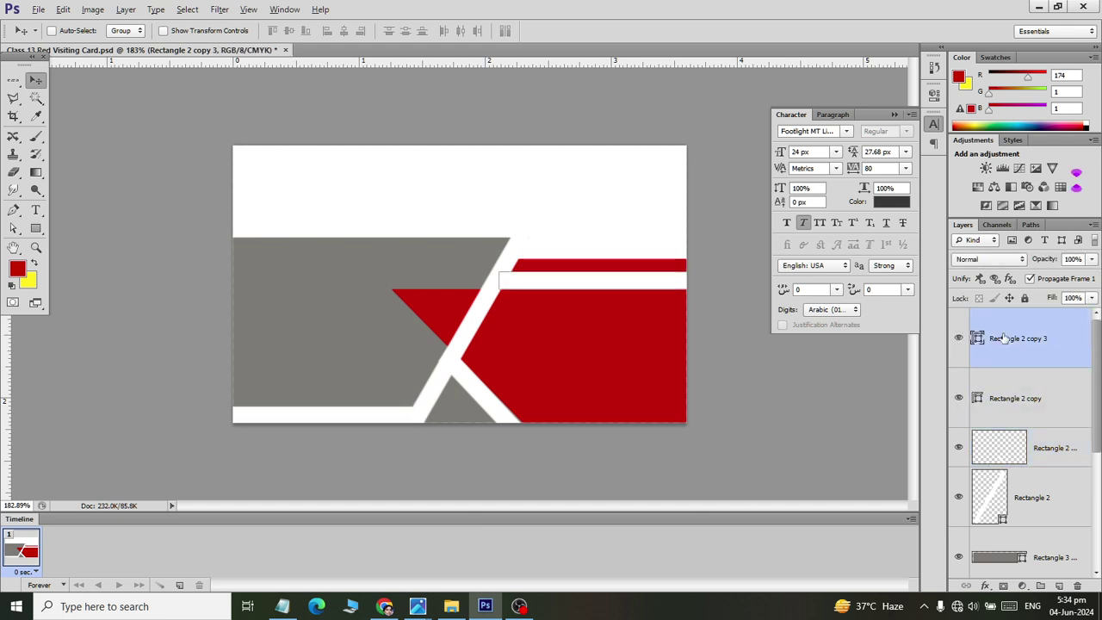
# Move the white stripe copy onto the grey block at the card's left edge and thin it
pyautogui.moveTo(566, 281); pyautogui.dragTo(347, 252)
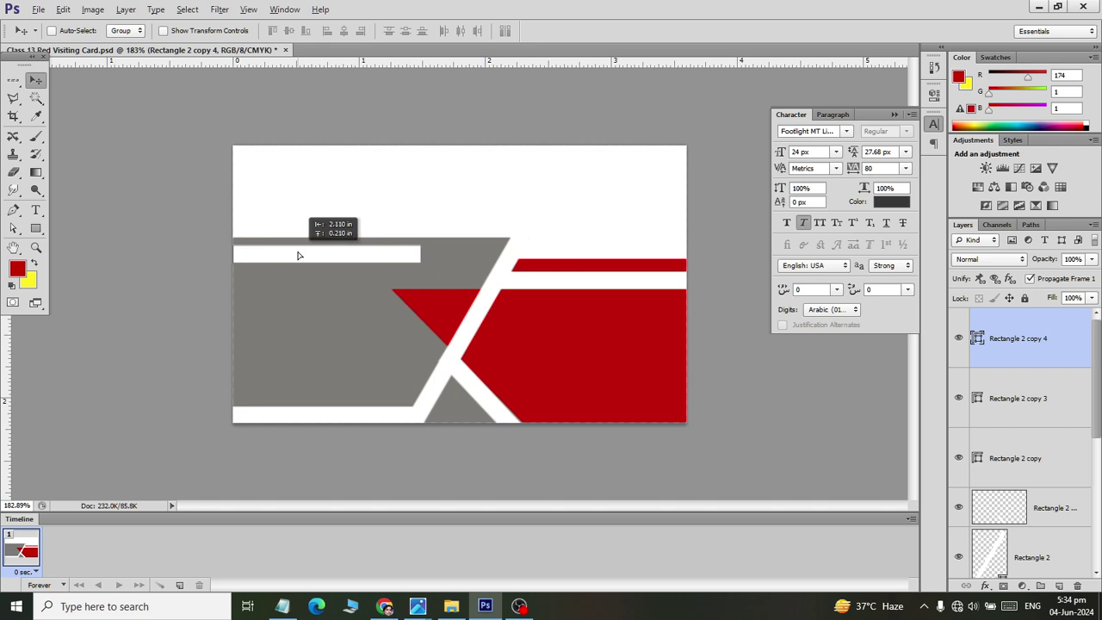
pyautogui.moveTo(313, 257); pyautogui.dragTo(299, 260)
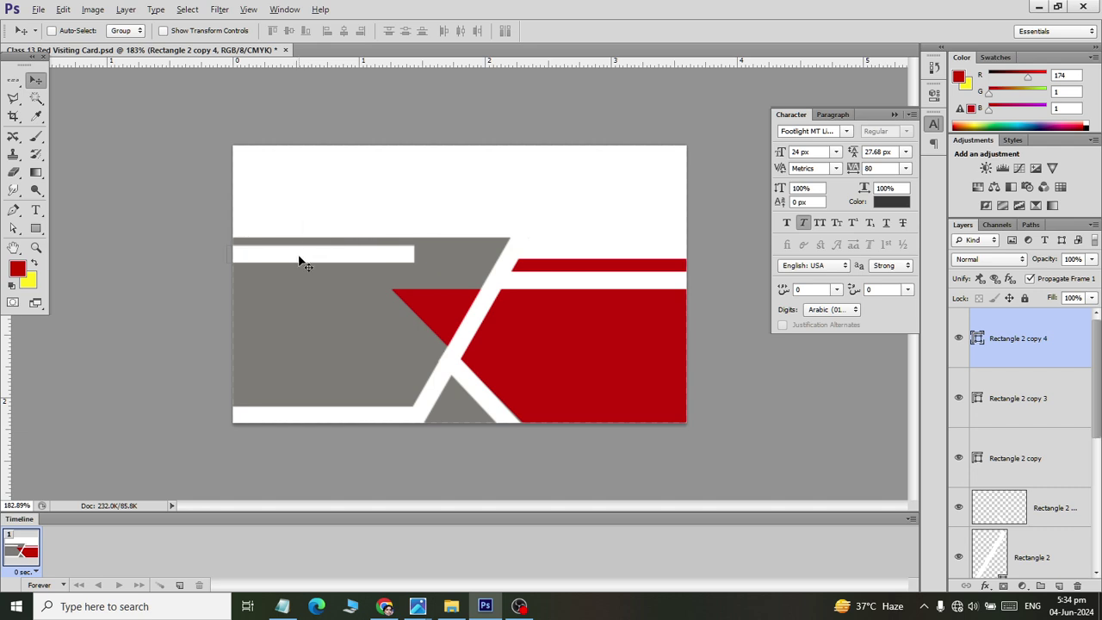
pyautogui.press('Down')
pyautogui.press('Down')
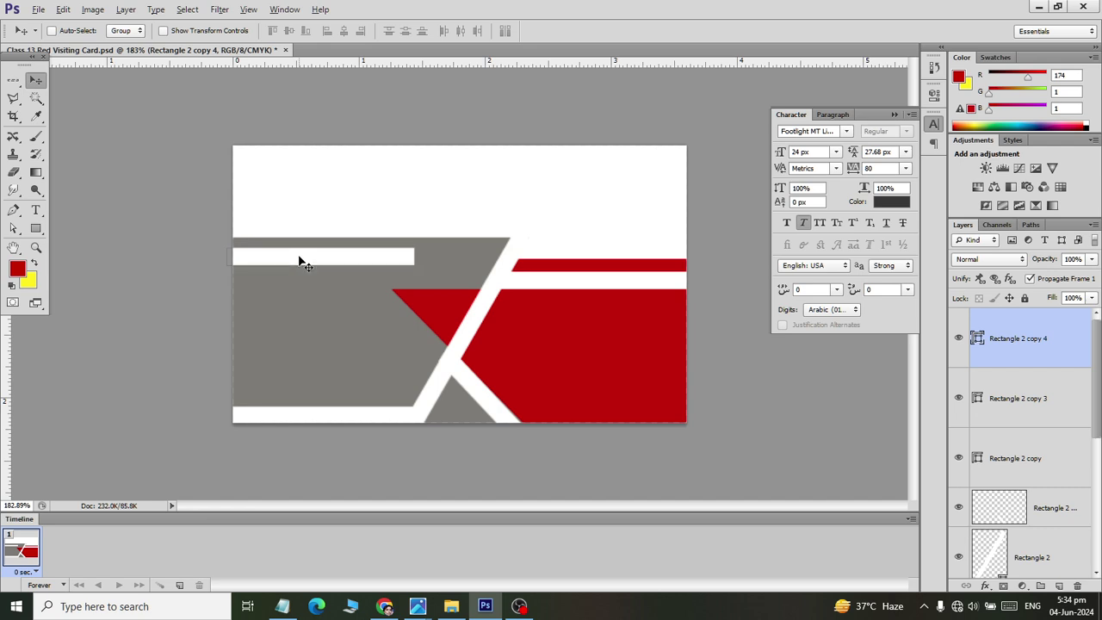
pyautogui.hotkey('ctrl', 't')
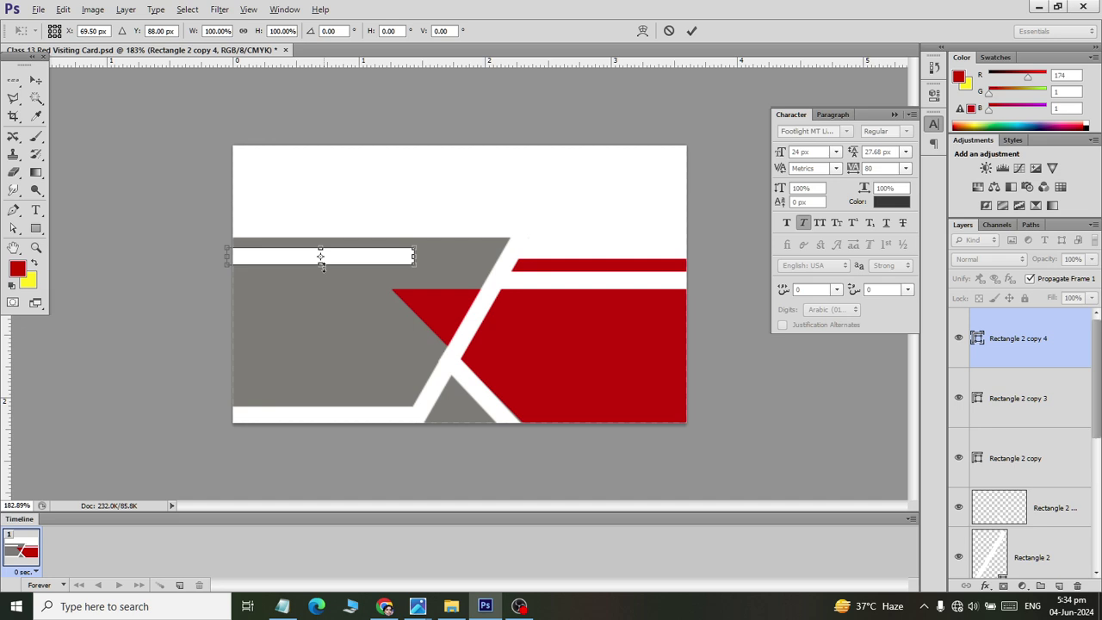
pyautogui.moveTo(321, 267); pyautogui.dragTo(320, 260)
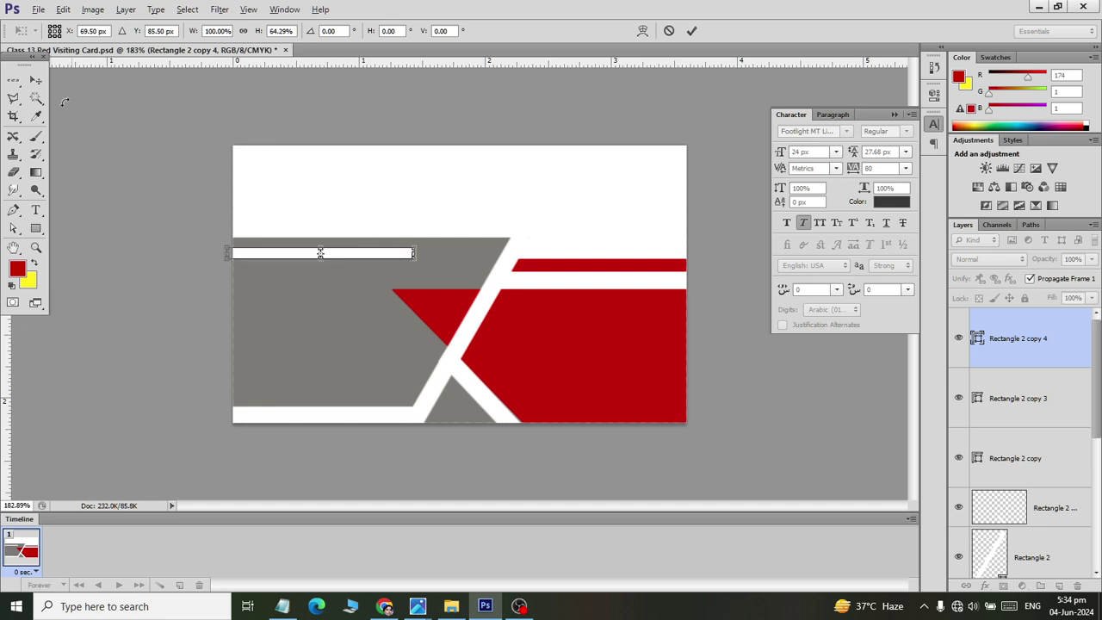
pyautogui.click(39, 80)
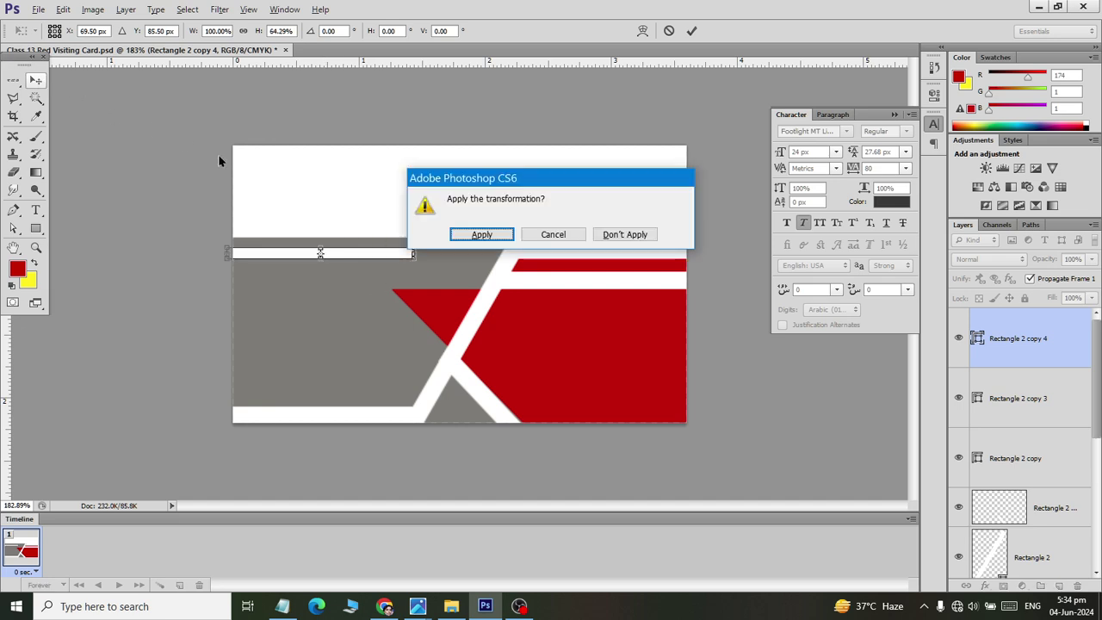
pyautogui.click(465, 235)
# Stretch the white strip further right across the grey band
pyautogui.click(412, 252)
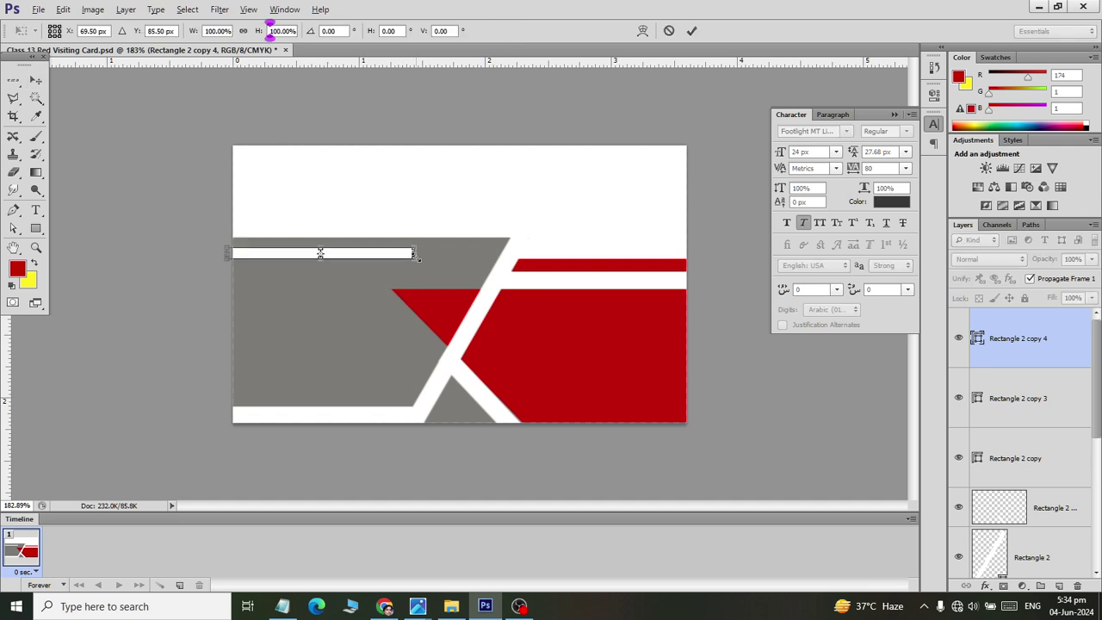
pyautogui.hotkey('ctrl', '+')
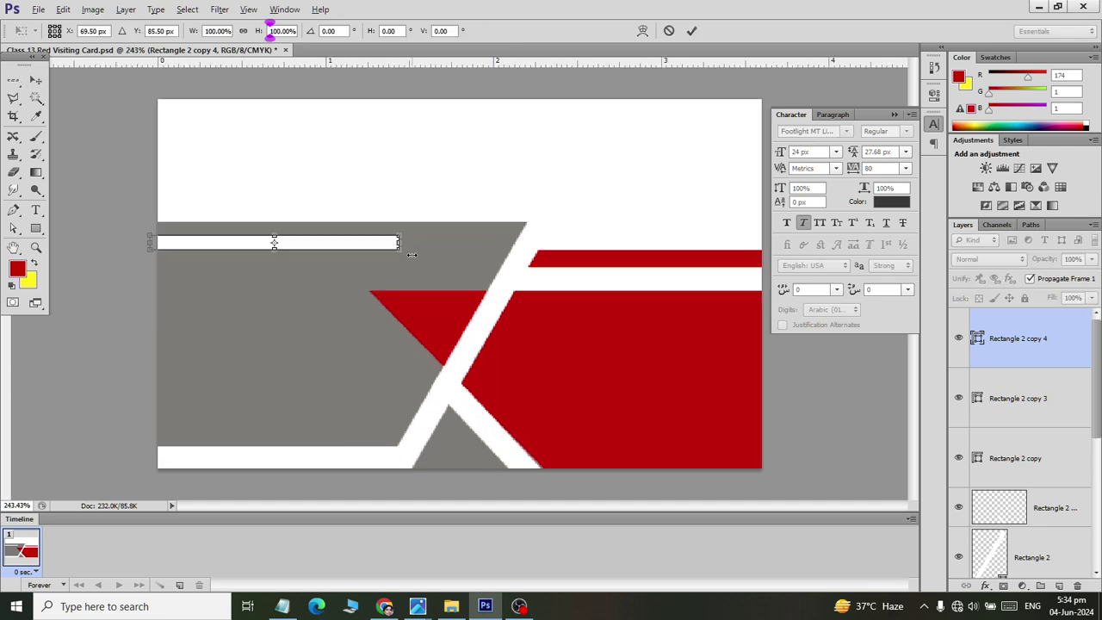
pyautogui.moveTo(399, 244); pyautogui.dragTo(552, 245)
pyautogui.click(38, 80)
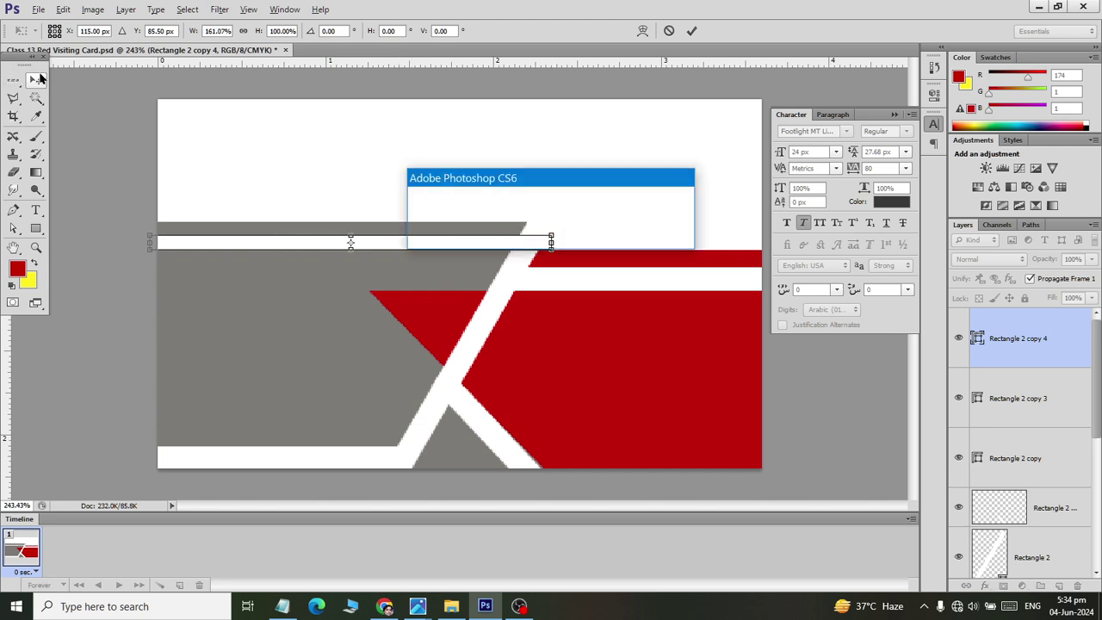
pyautogui.click(495, 236)
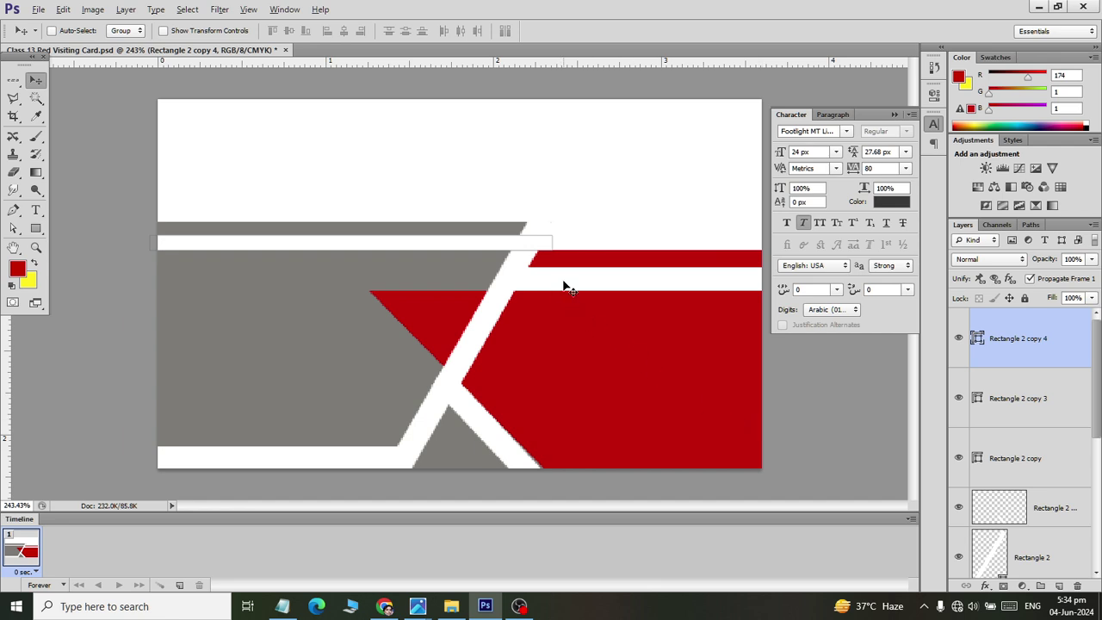
# Thin the white stripe across the red panel to 71.43% height
pyautogui.click(1056, 398)
pyautogui.click(958, 398)
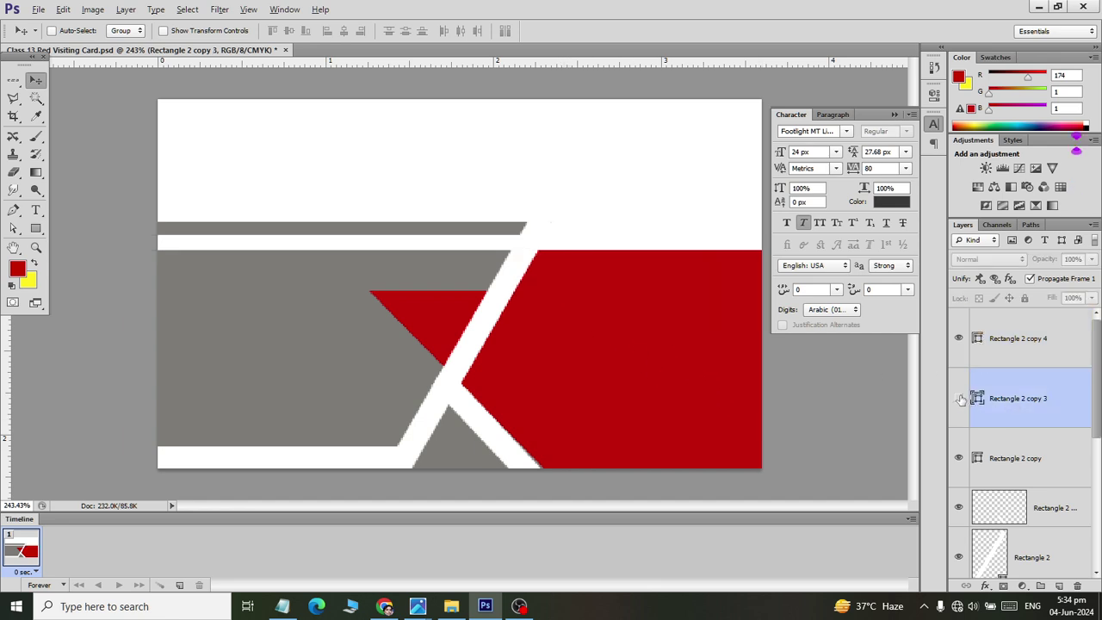
pyautogui.hotkey('ctrl', 't')
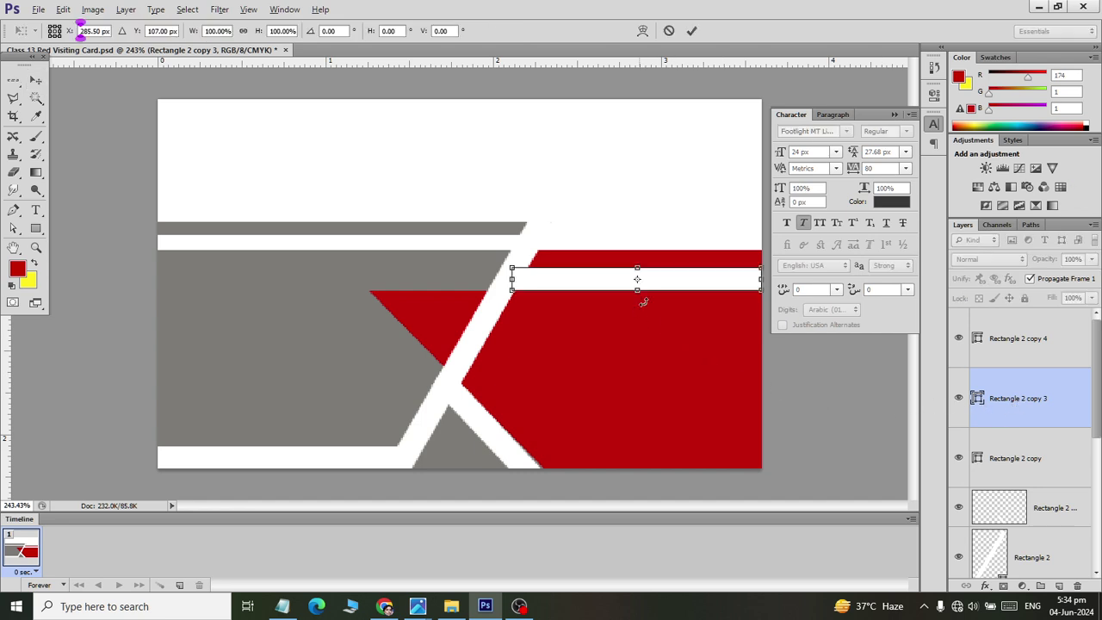
pyautogui.moveTo(637, 290); pyautogui.dragTo(637, 284)
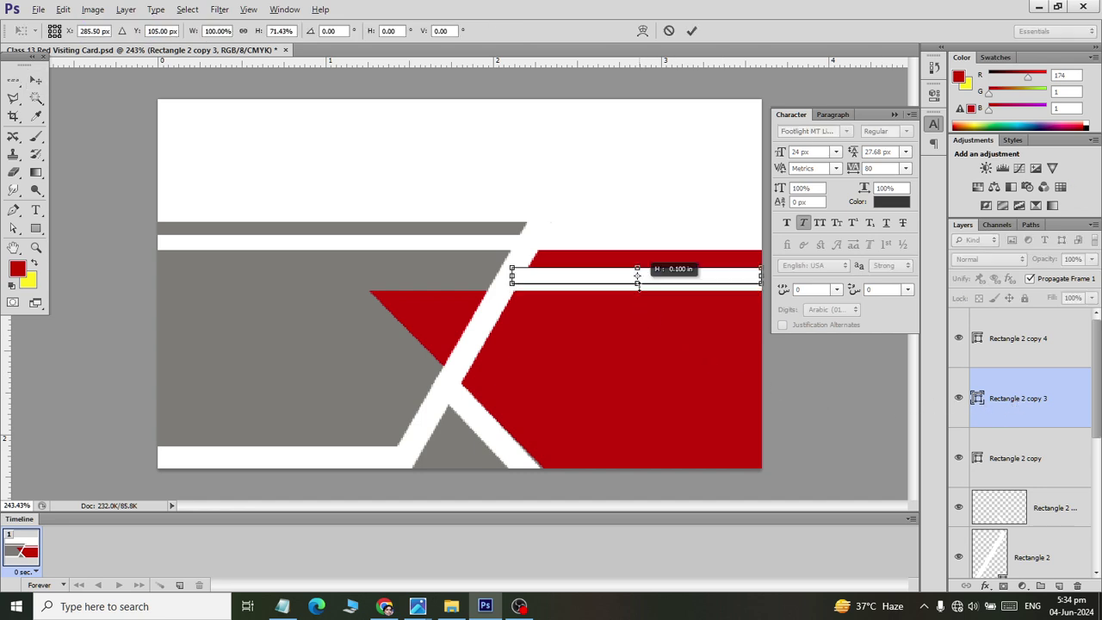
pyautogui.click(36, 79)
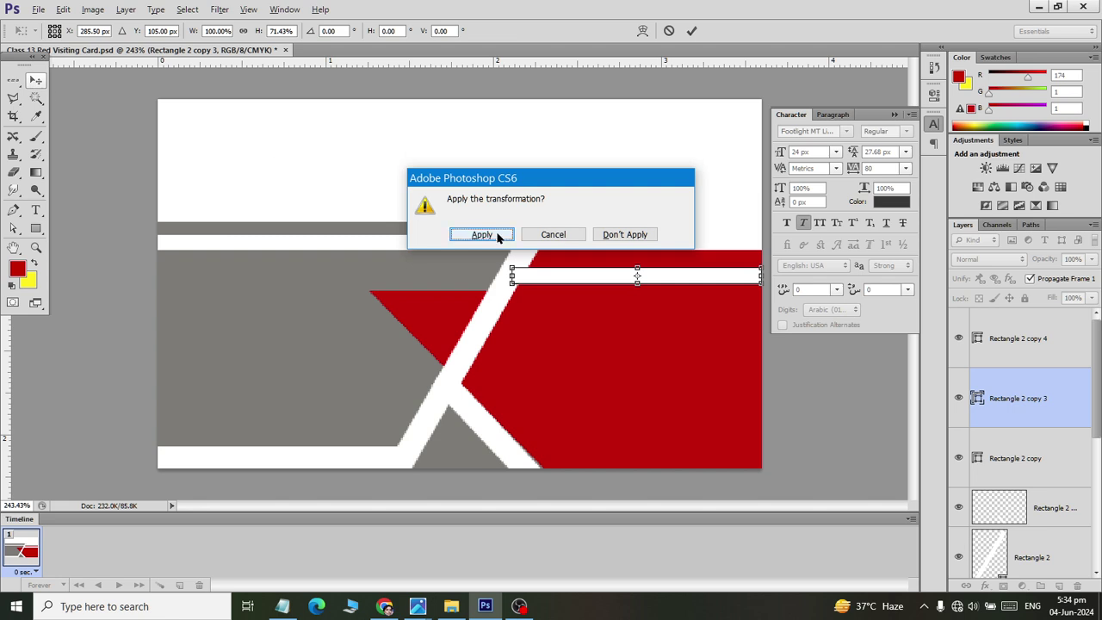
pyautogui.click(482, 234)
pyautogui.scroll(-2, 495, 239)
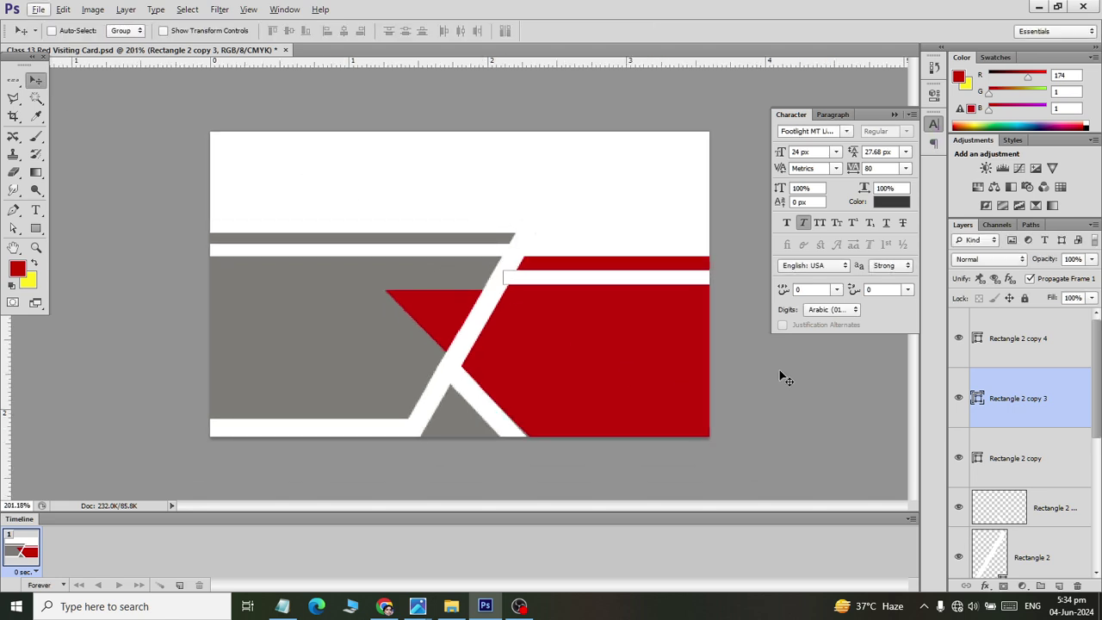
pyautogui.scroll(-5, 1013, 512)
pyautogui.click(1034, 561)
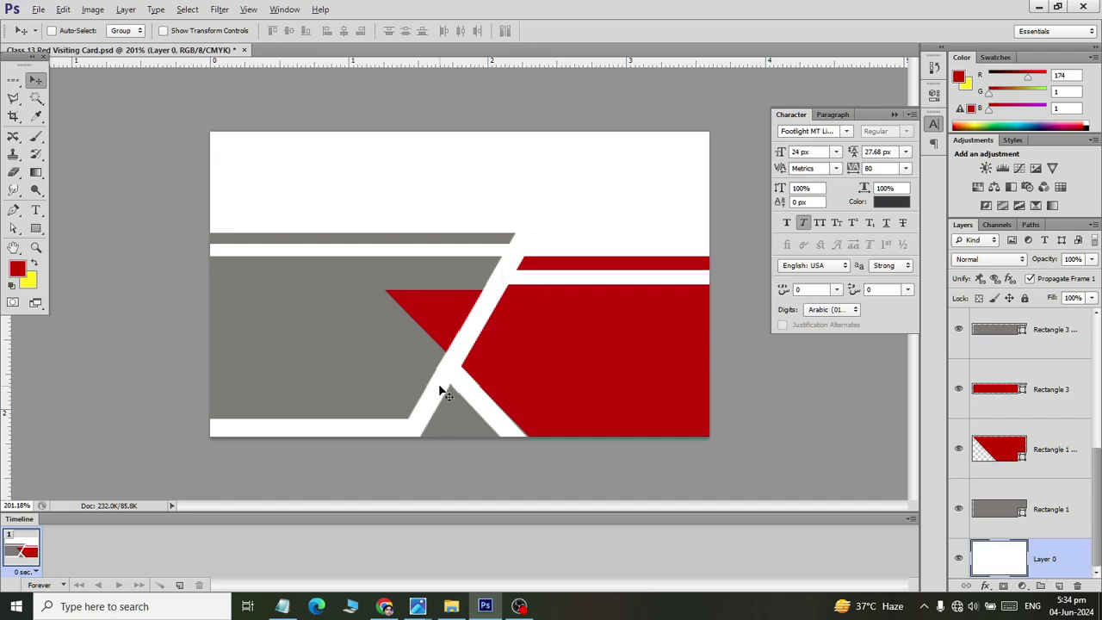
# Save the document and create a new layer group named 'front Design'
pyautogui.hotkey('alt', 'Tab')
pyautogui.hotkey('alt', 'Tab')
pyautogui.hotkey('ctrl', 's')
pyautogui.scroll(5, 1016, 441)
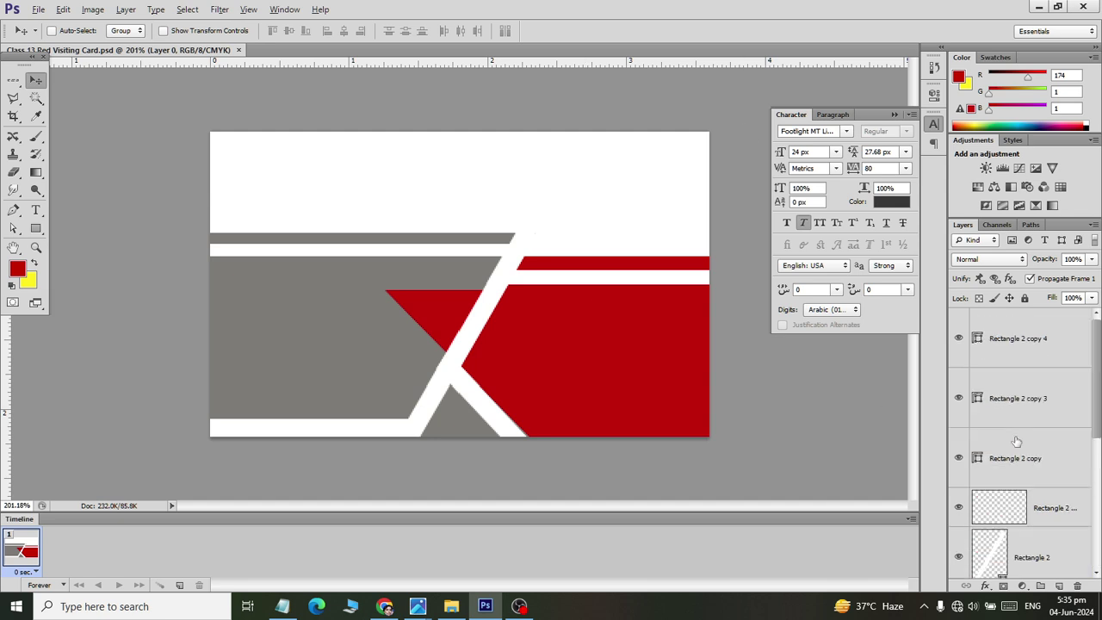
pyautogui.click(1017, 331)
pyautogui.click(1041, 586)
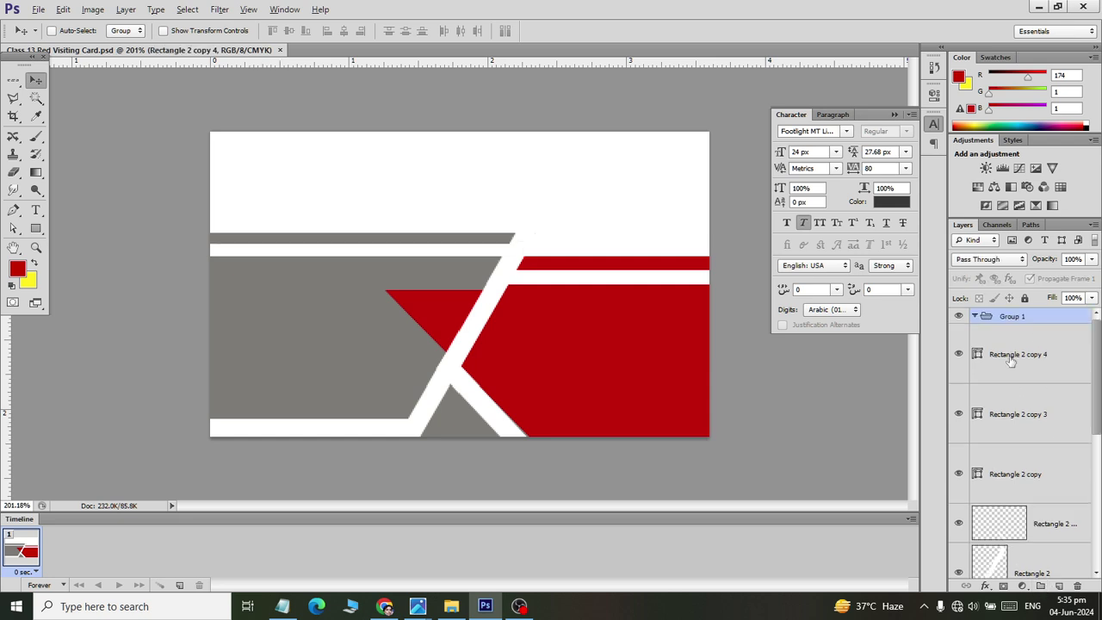
pyautogui.doubleClick(1009, 316)
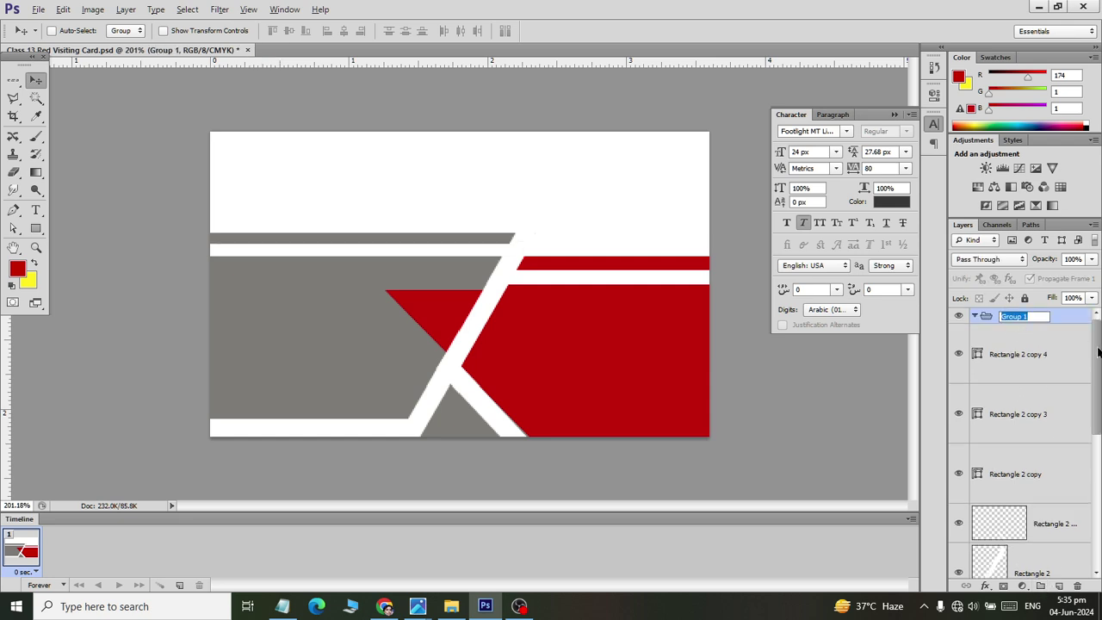
pyautogui.write('front De')
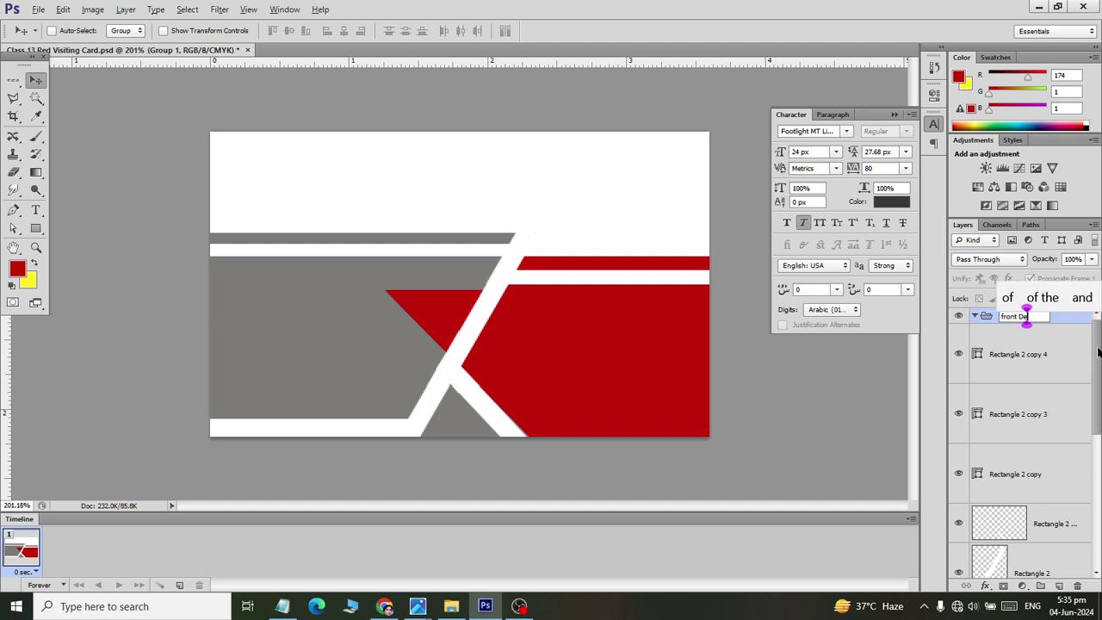
pyautogui.write('sign')
pyautogui.press('Return')
# Move all card layers, Rectangle 2 copy 4 down to Rectangle 1, into the front Design group
pyautogui.click(1035, 374)
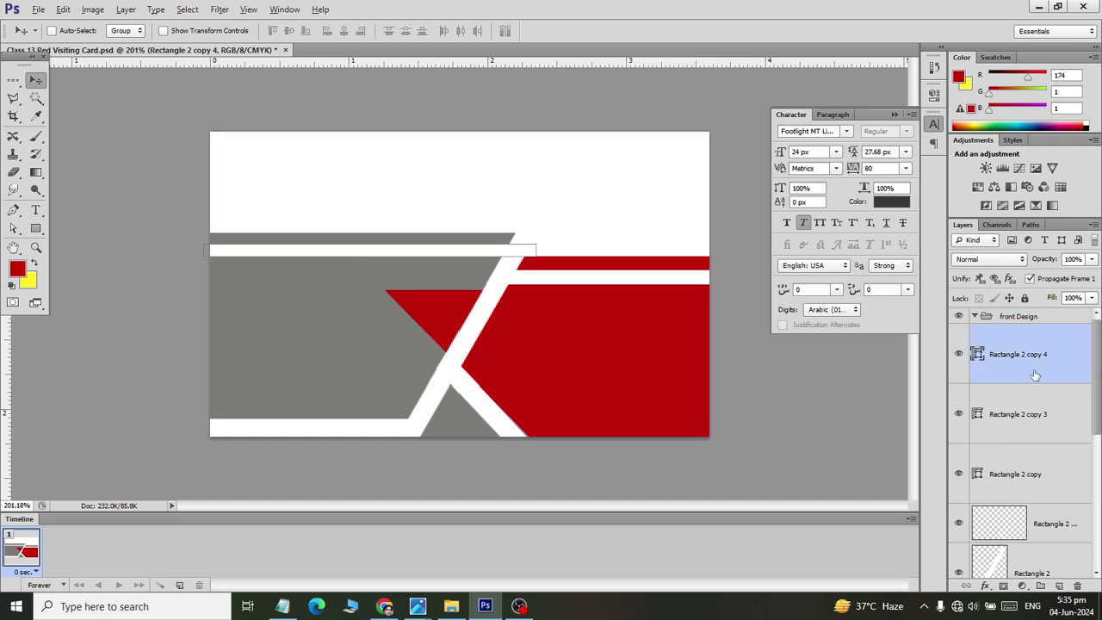
pyautogui.scroll(-3, 1034, 378)
pyautogui.scroll(-2, 1036, 431)
pyautogui.scroll(-2, 1036, 500)
pyautogui.scroll(-2, 1037, 530)
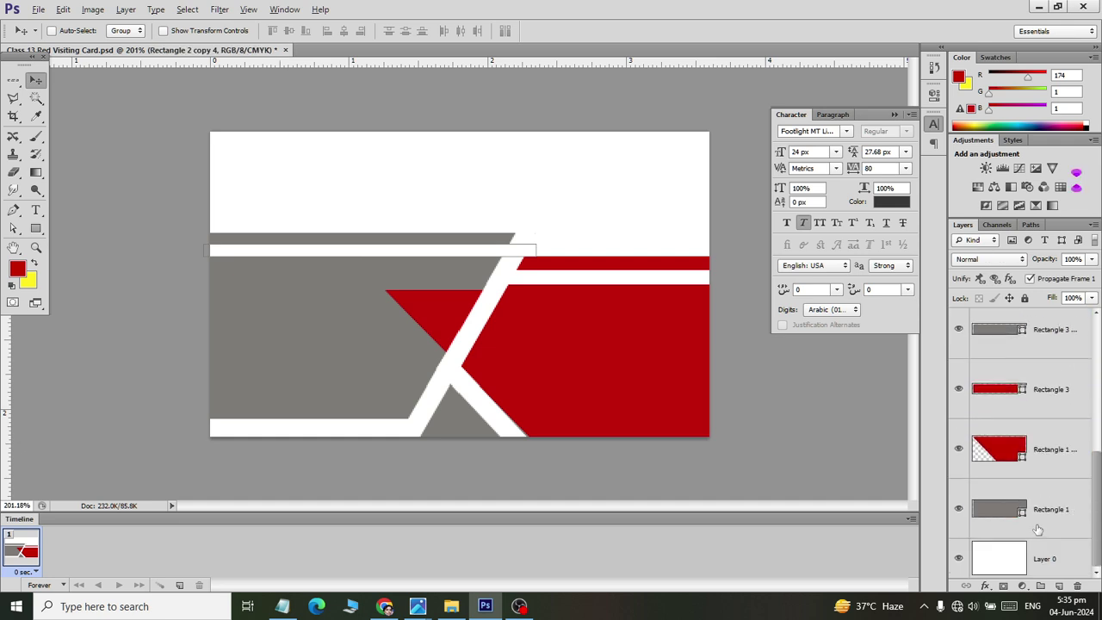
pyautogui.keyDown('shift'); pyautogui.click(1038, 529); pyautogui.keyUp('shift')
pyautogui.scroll(2, 1038, 495)
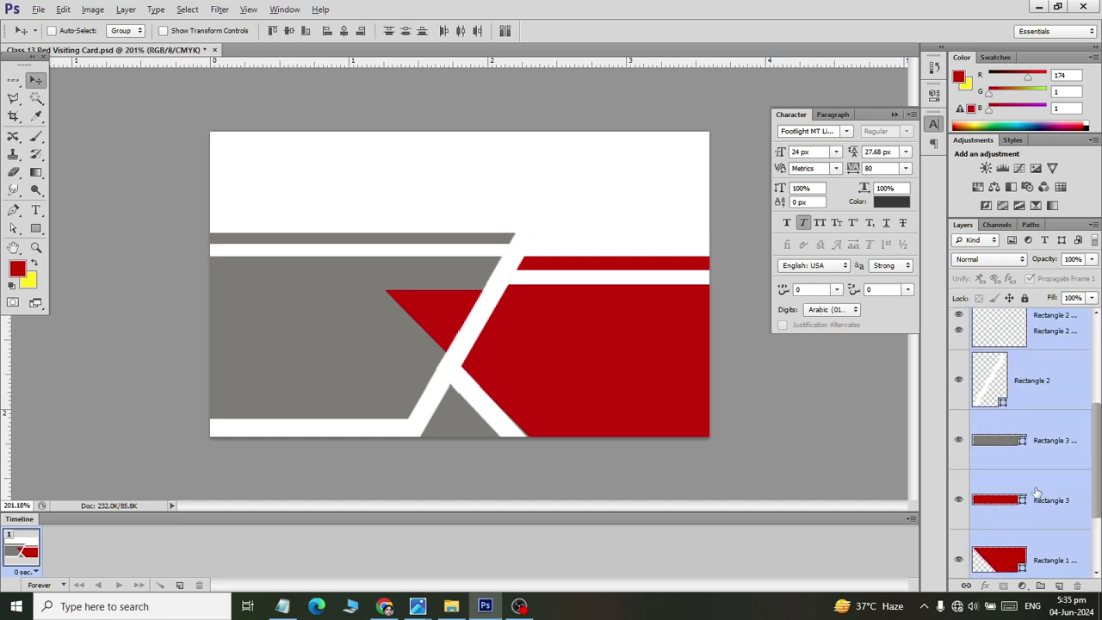
pyautogui.scroll(2, 1038, 482)
pyautogui.scroll(2, 1029, 387)
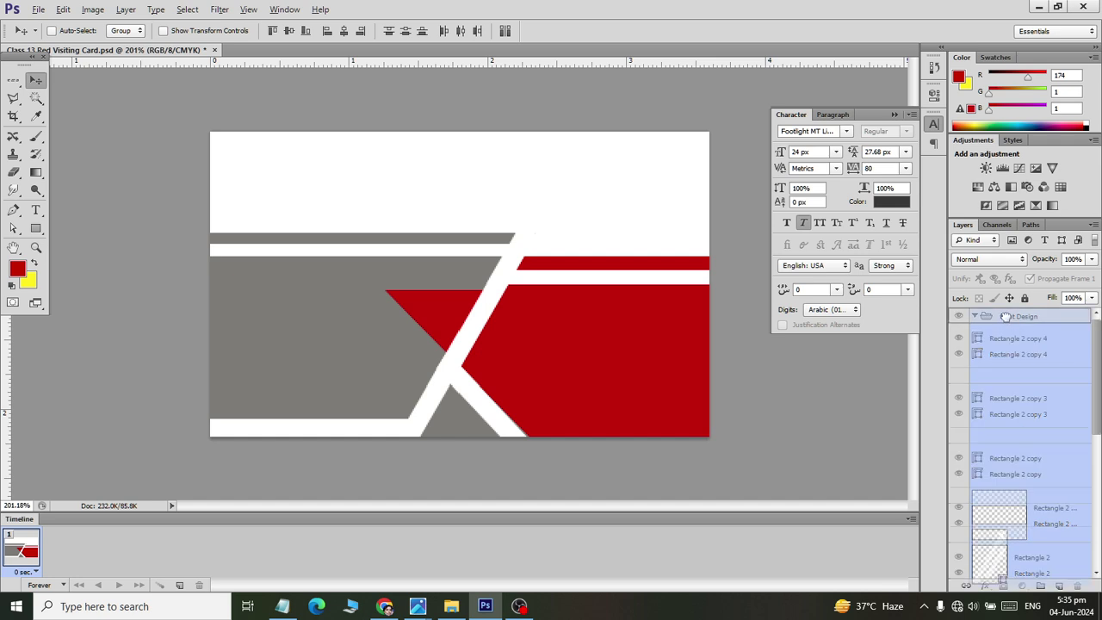
pyautogui.moveTo(1006, 317); pyautogui.dragTo(986, 317)
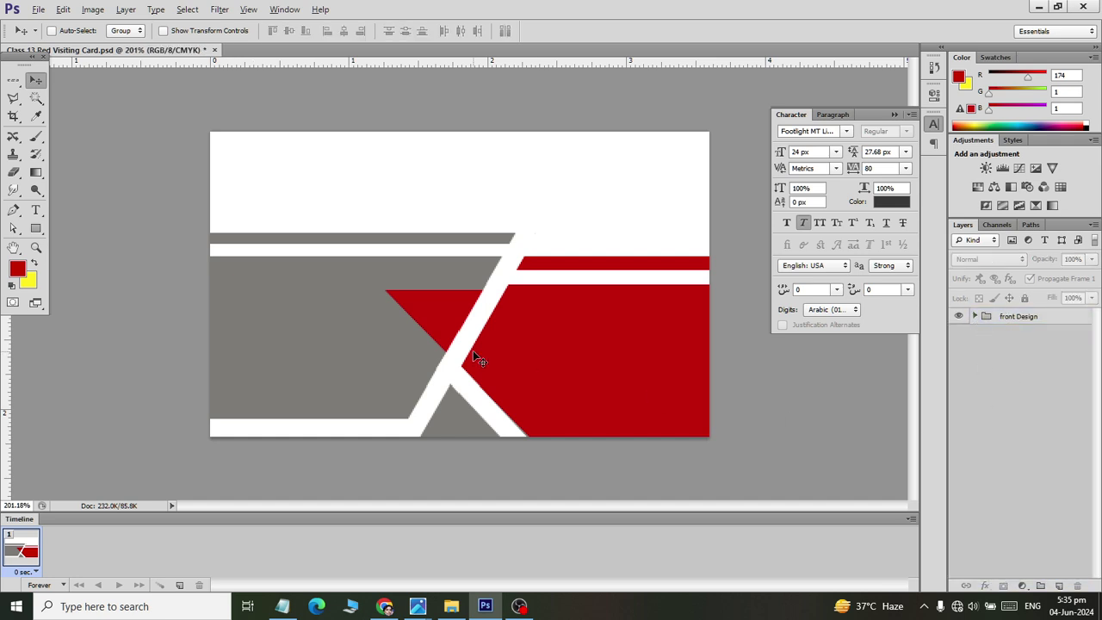
pyautogui.hotkey('alt', 'Tab')
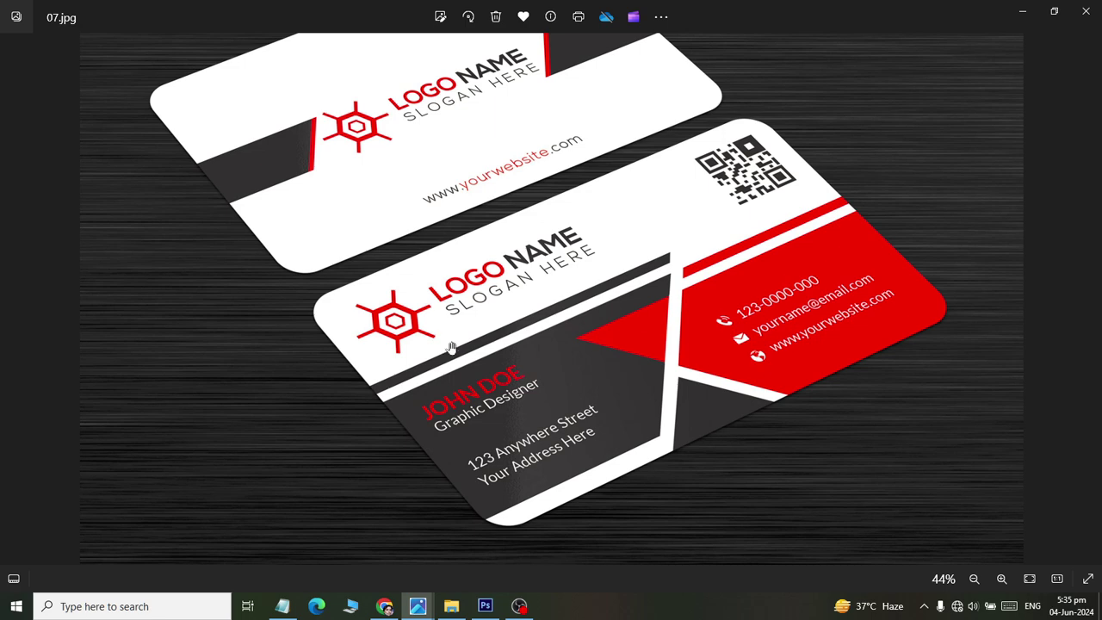
pyautogui.hotkey('alt', 'Tab')
pyautogui.hotkey('alt', 'Tab')
pyautogui.hotkey('alt', 'Tab')
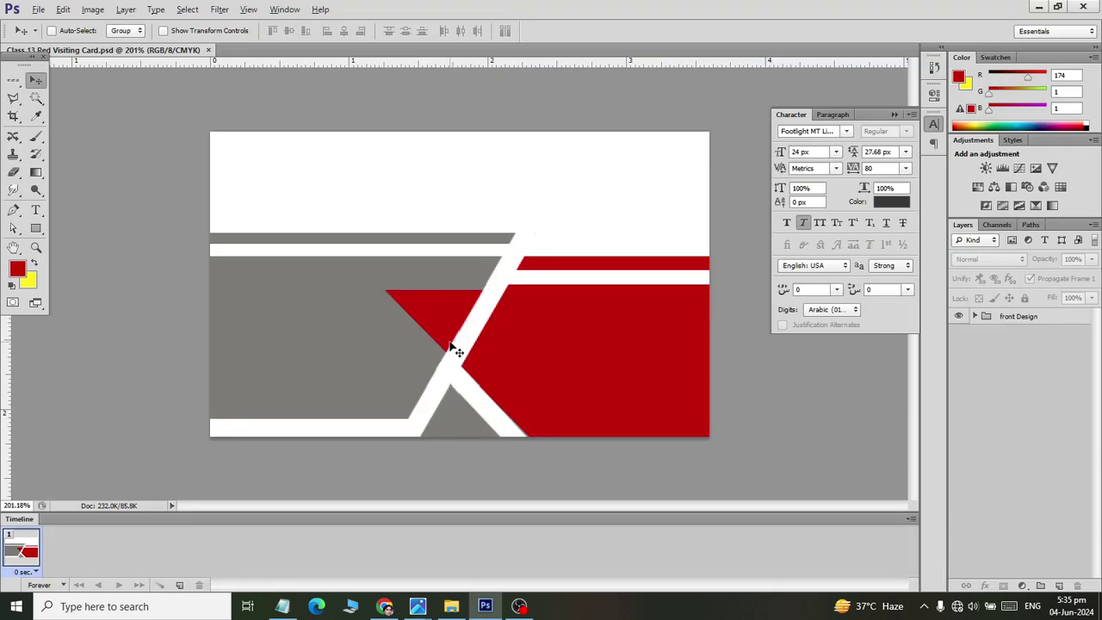
pyautogui.hotkey('alt', 'Tab')
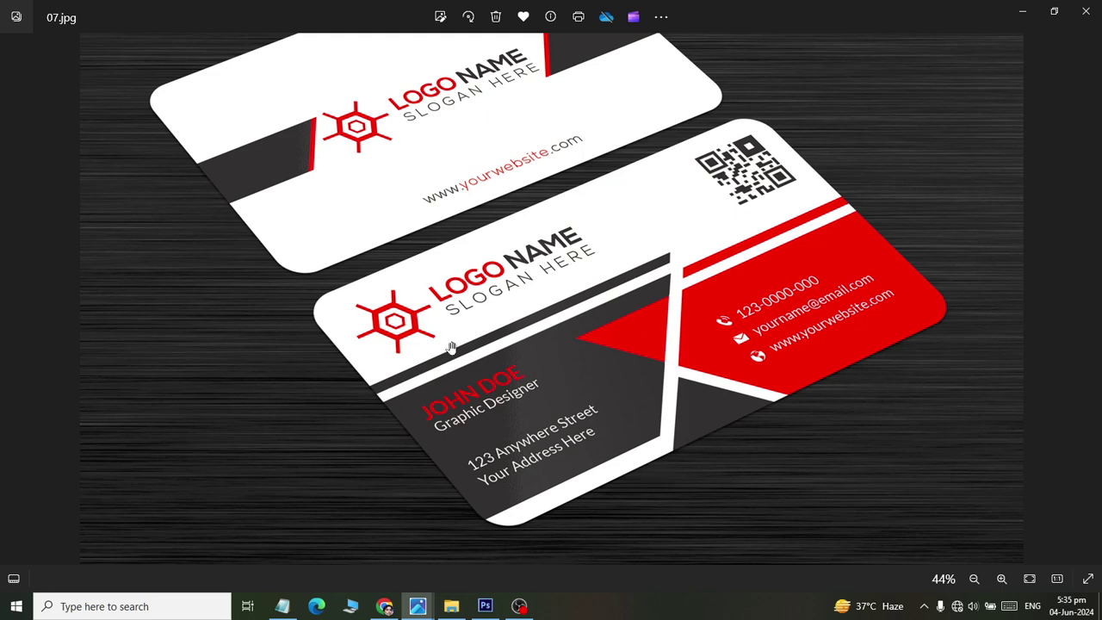
pyautogui.hotkey('alt', 'Tab')
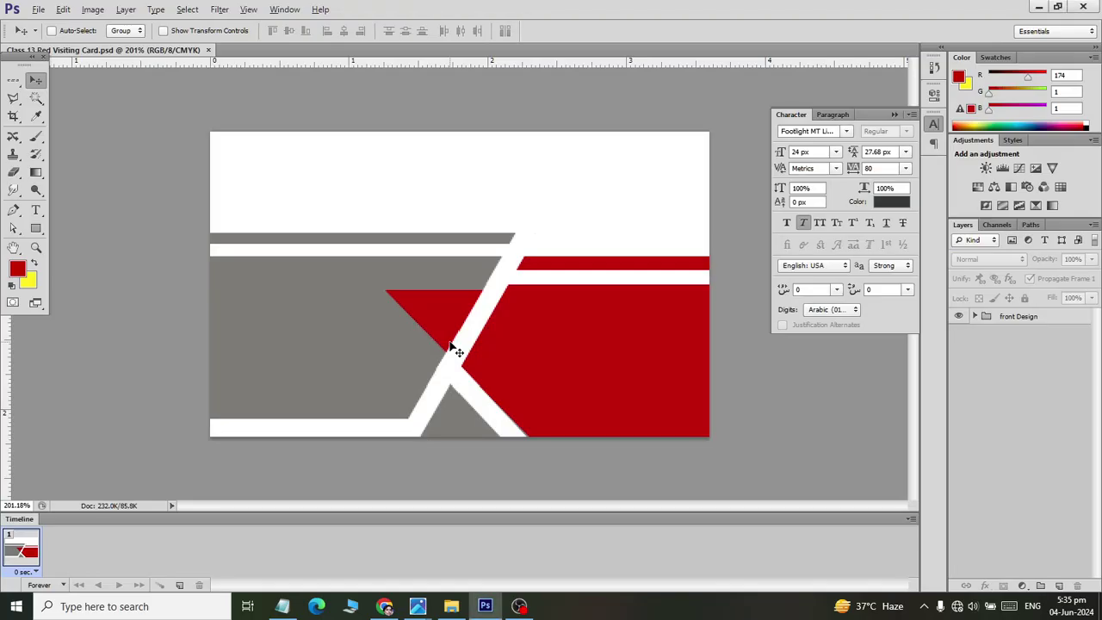